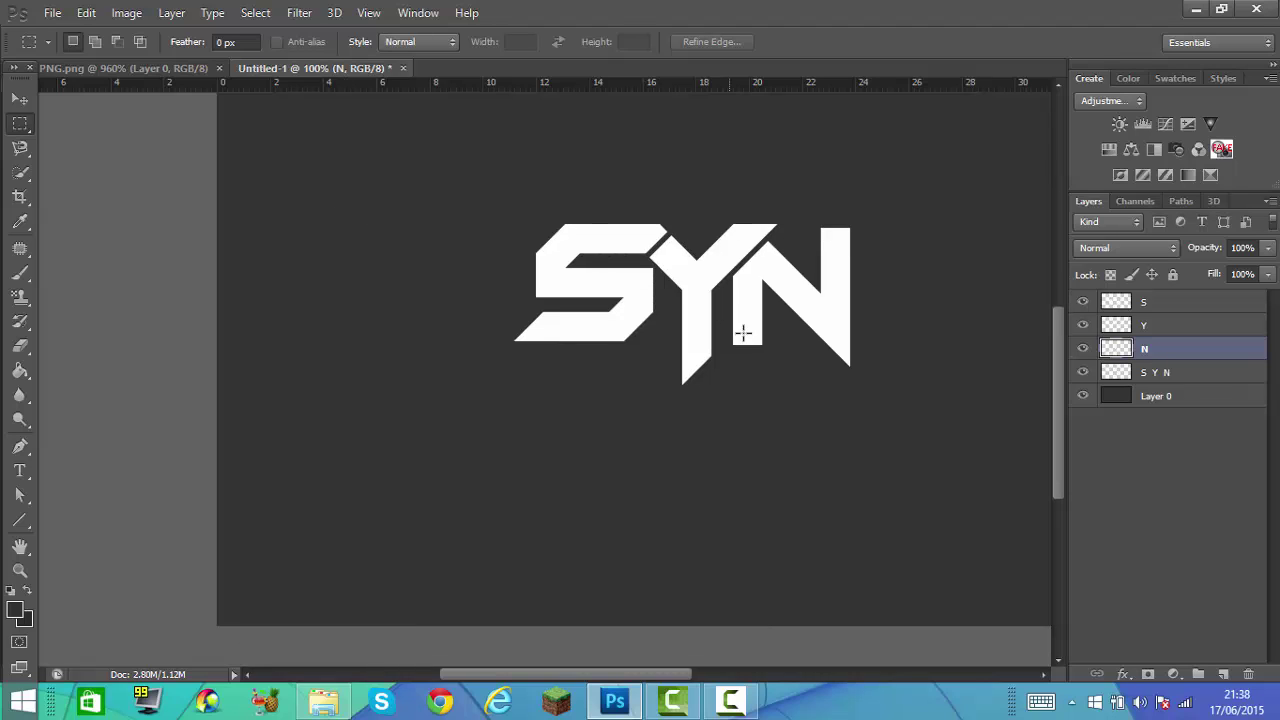
Merge the S, Y, N and S Y N layers into a single lettering layer
left_click(1155, 372)
left_click(1165, 302, "shift")
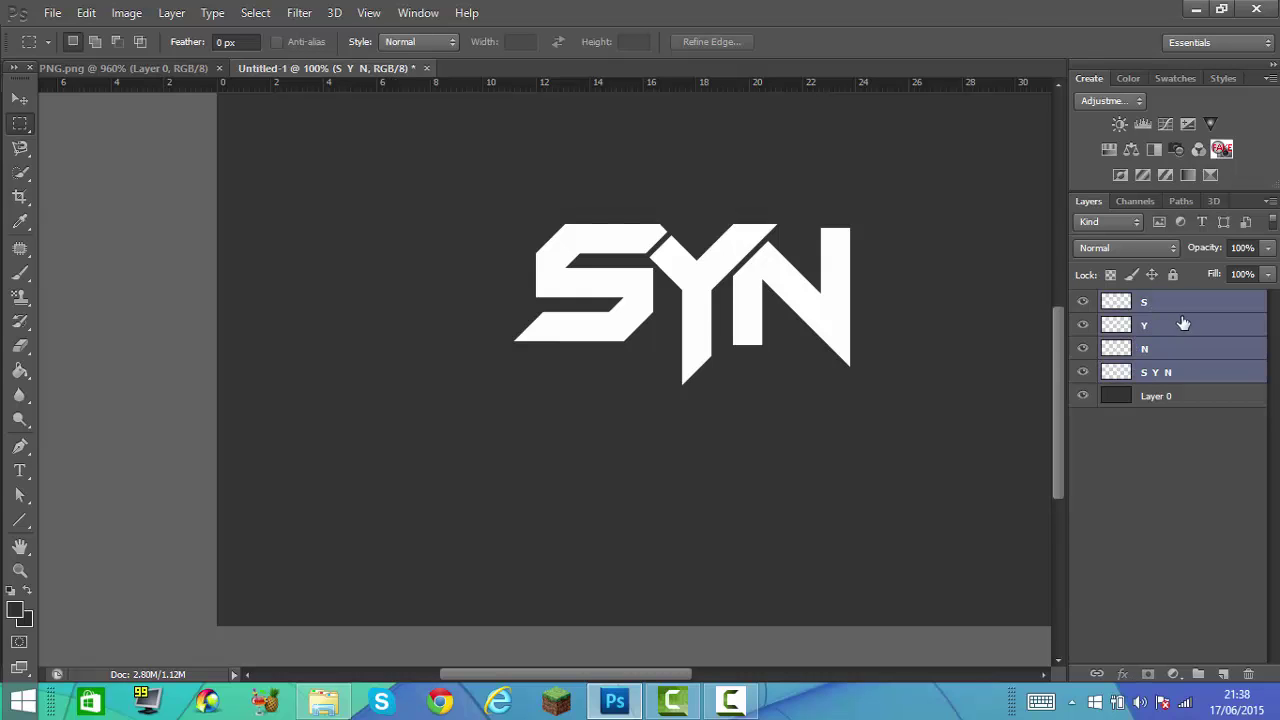
right_click(1198, 368)
left_click(1210, 328)
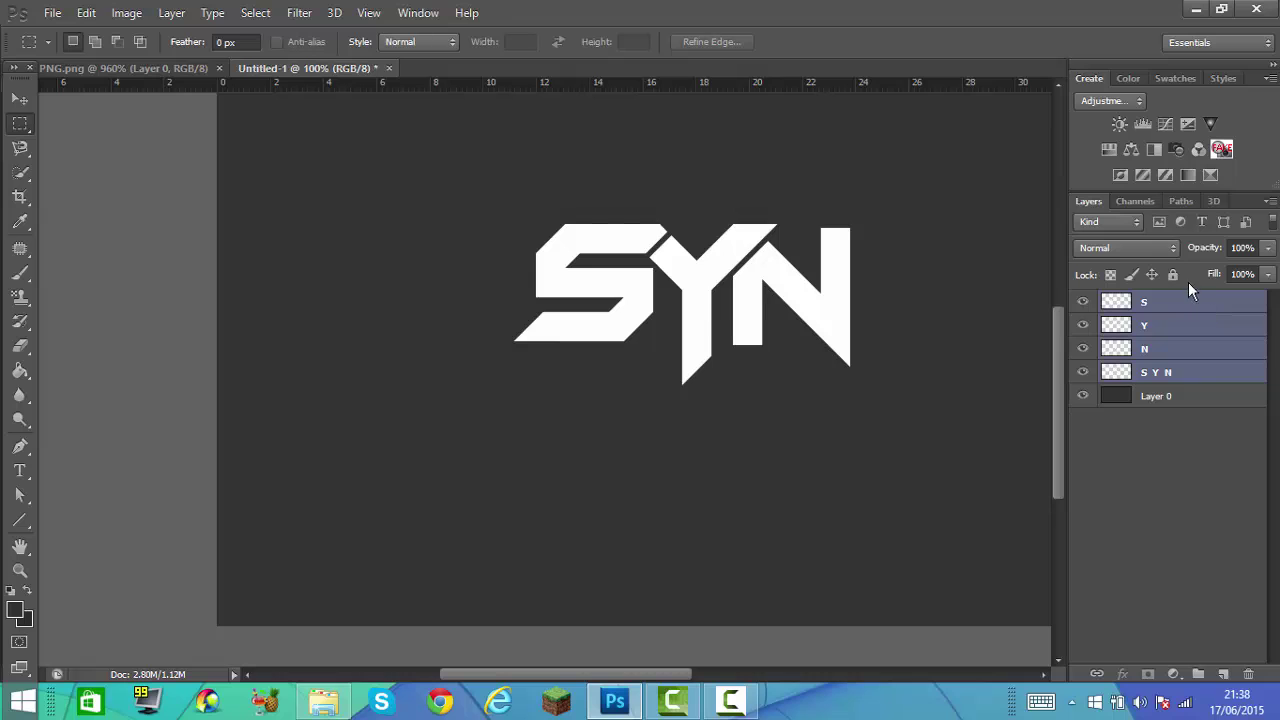
left_click(1185, 308)
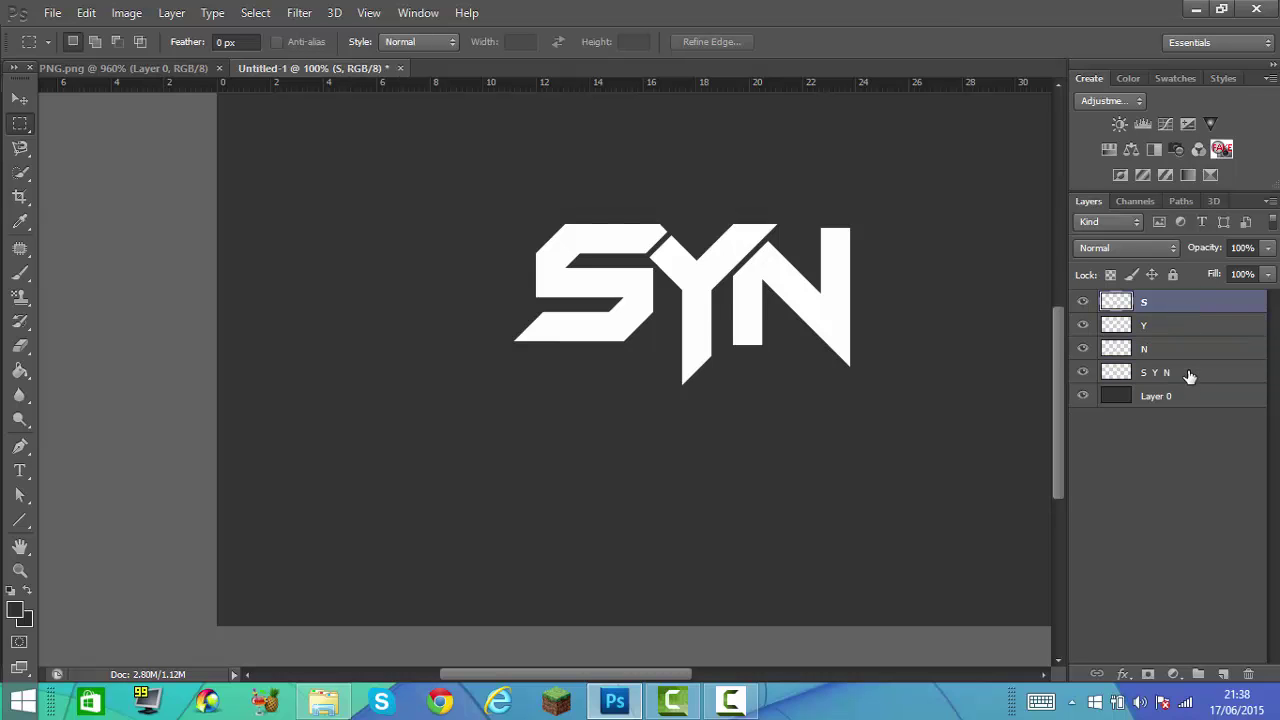
left_click(1189, 374, "shift")
right_click(1189, 334)
left_click(1026, 457)
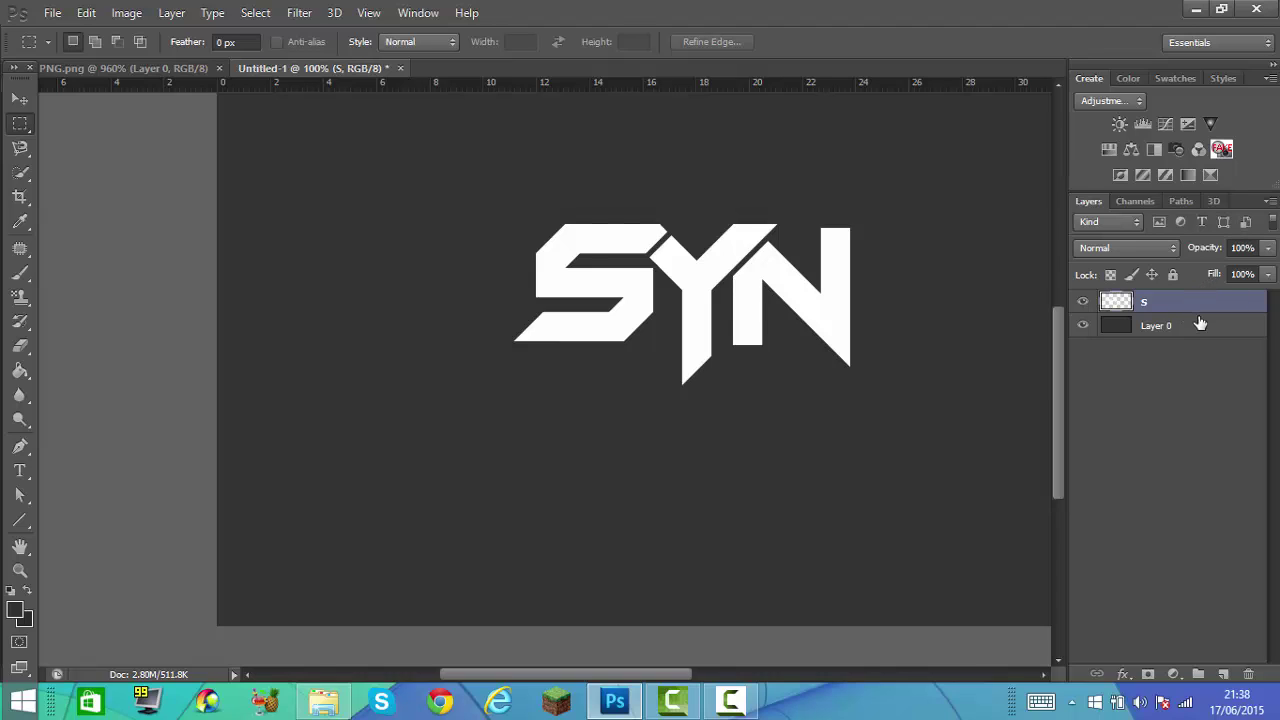
Create a new empty layer and place it directly beneath the merged lettering layer
left_click(1221, 672)
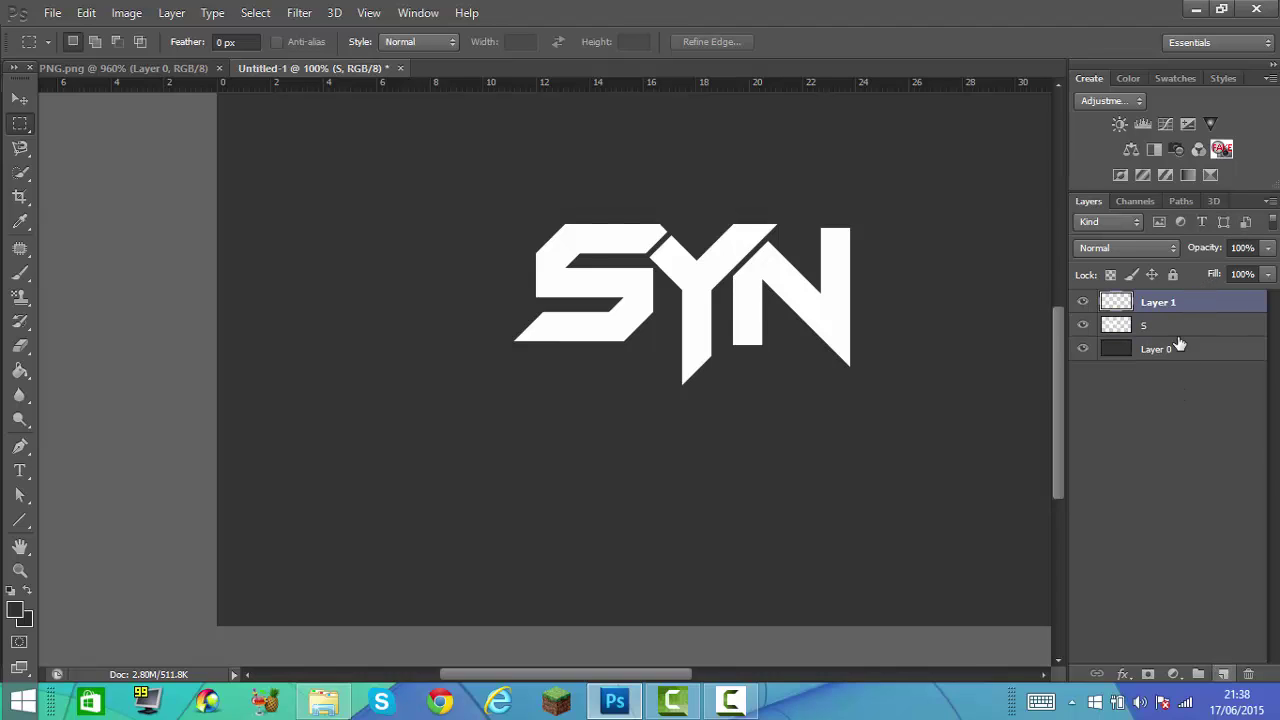
left_click_drag(1172, 334, 1170, 338)
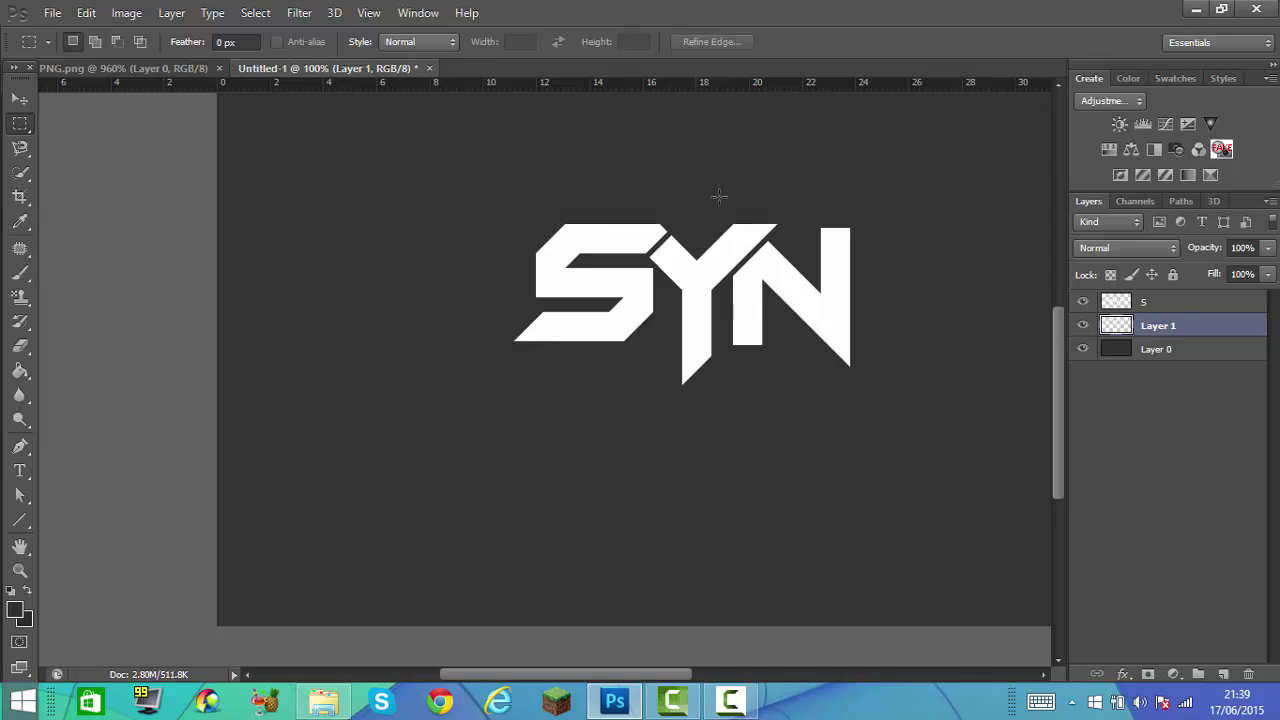
left_click(1113, 305, "ctrl")
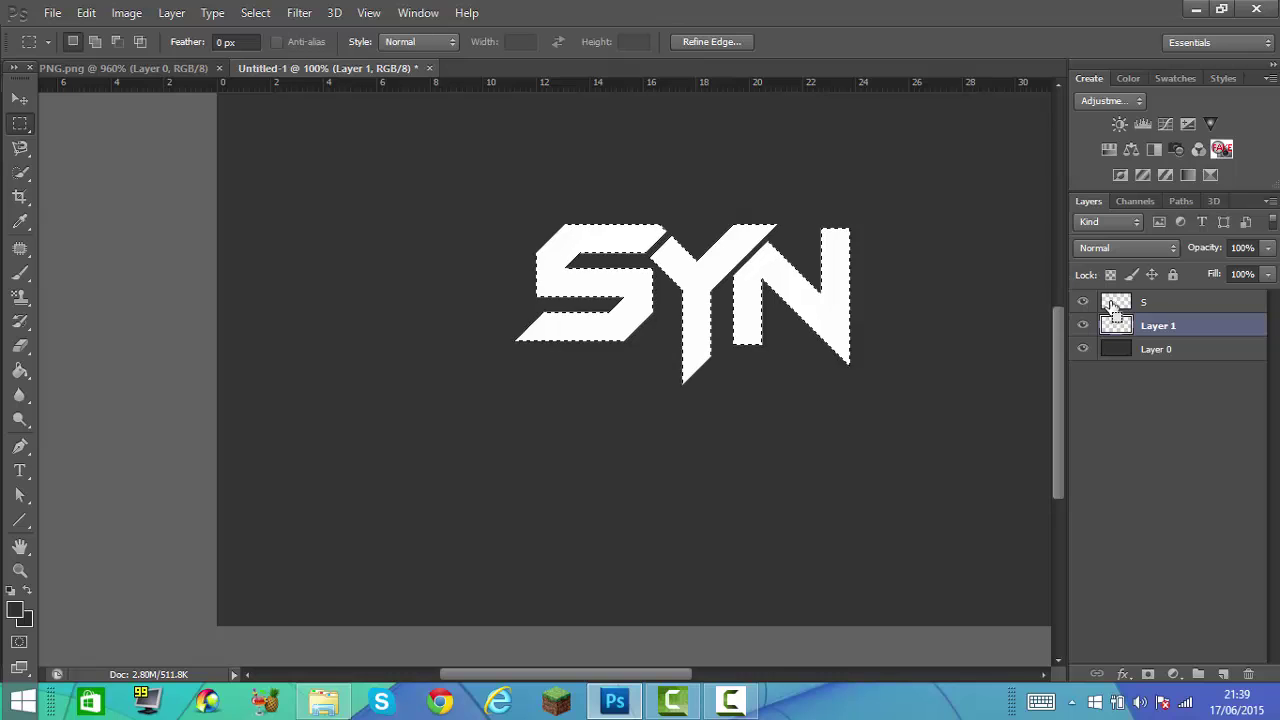
left_click(290, 13)
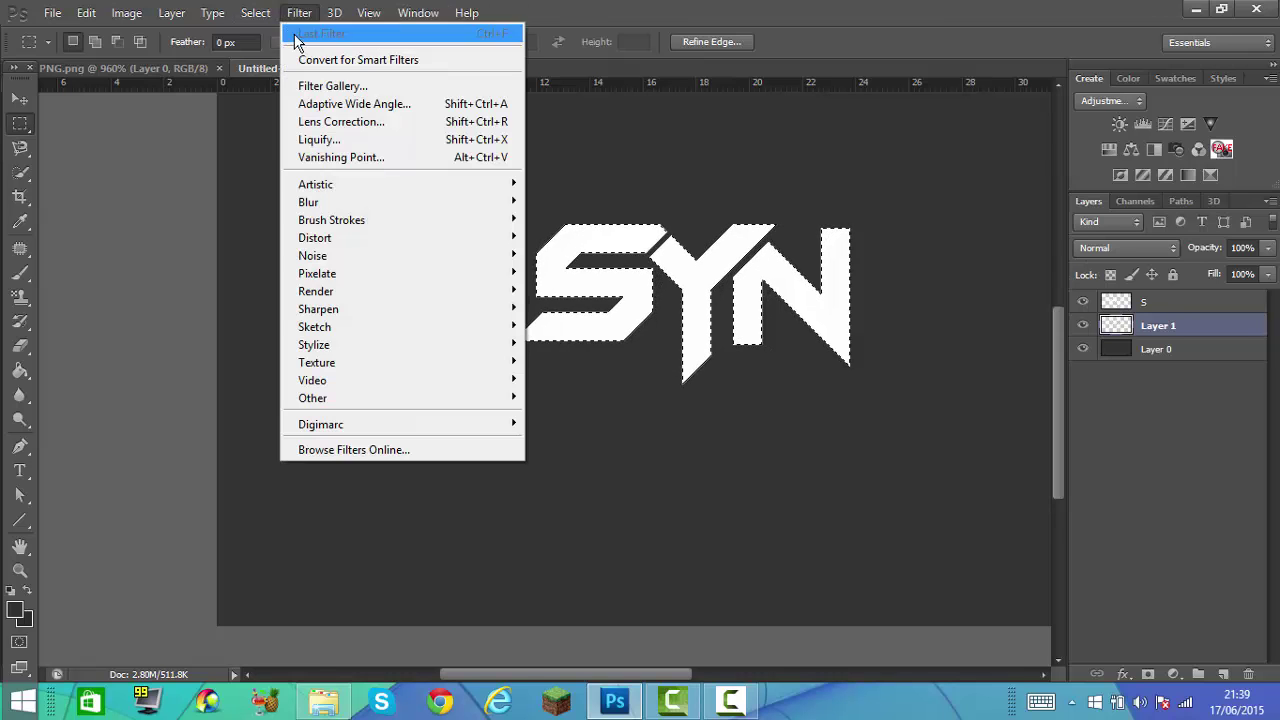
left_click(240, 13)
left_click(240, 13)
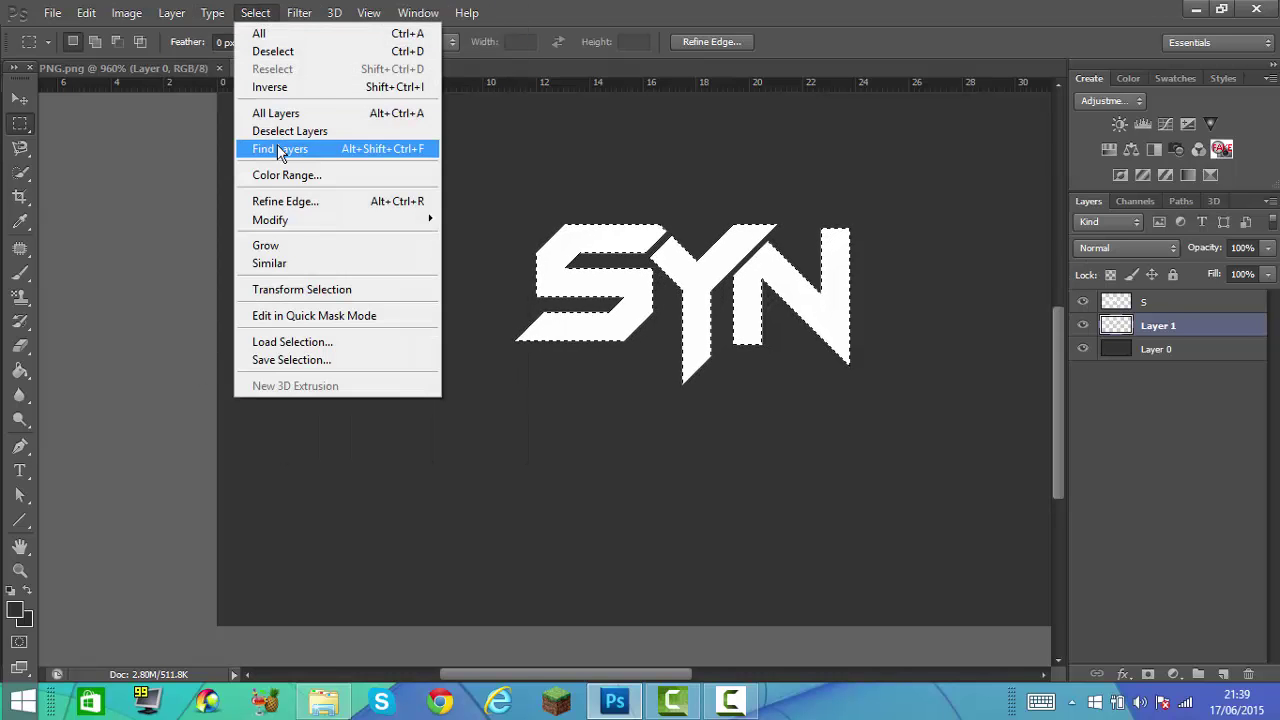
mouse_move(300, 229)
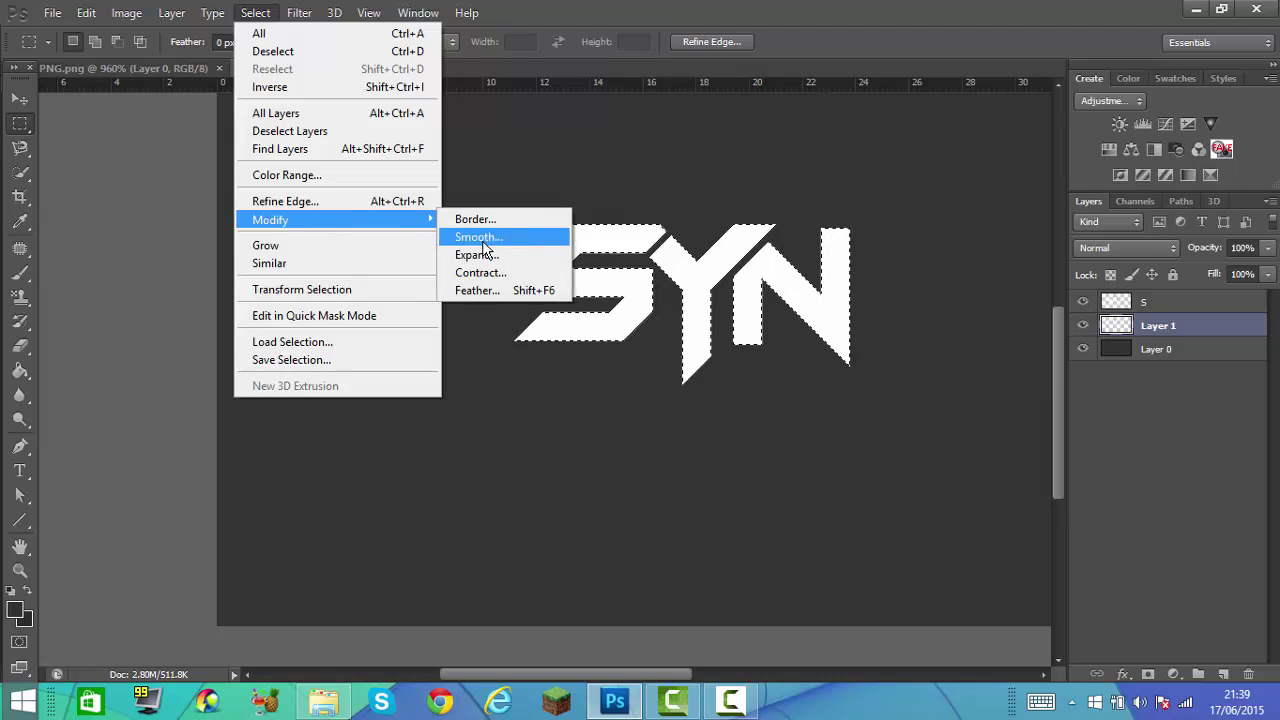
left_click(1168, 330)
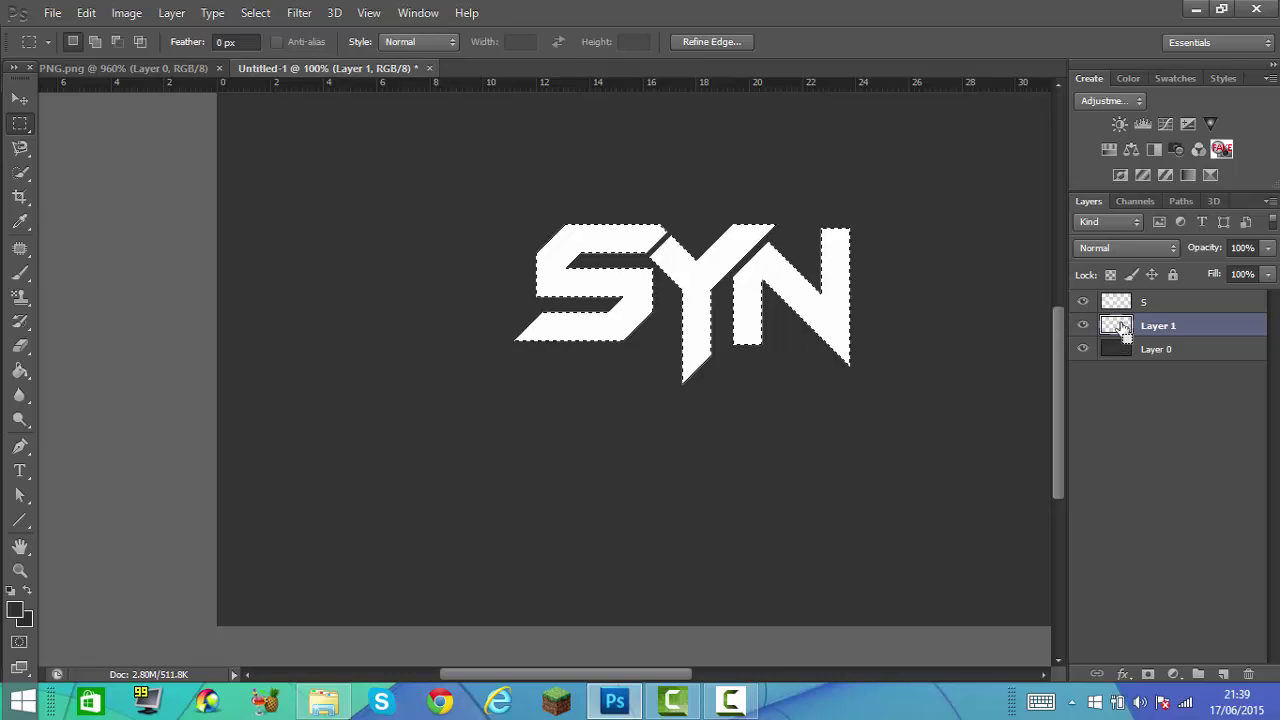
left_click(1117, 327, "ctrl")
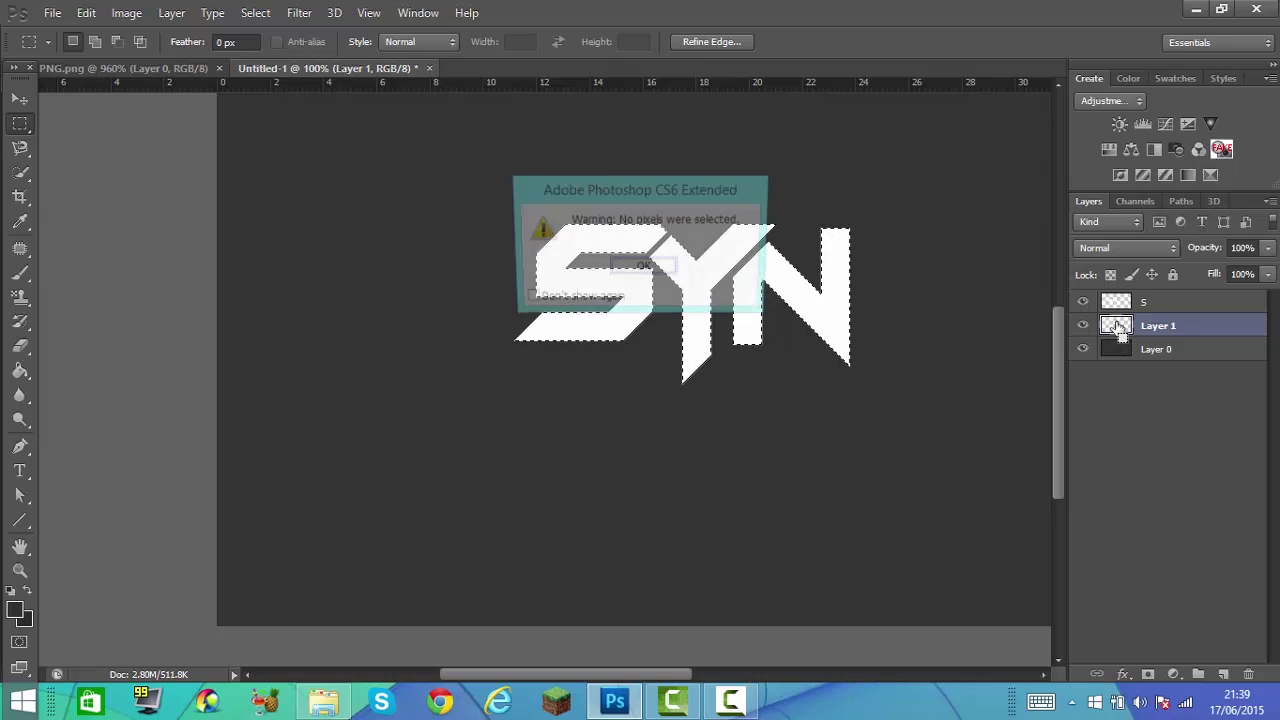
left_click(651, 266)
key("ctrl+d")
left_click(188, 163)
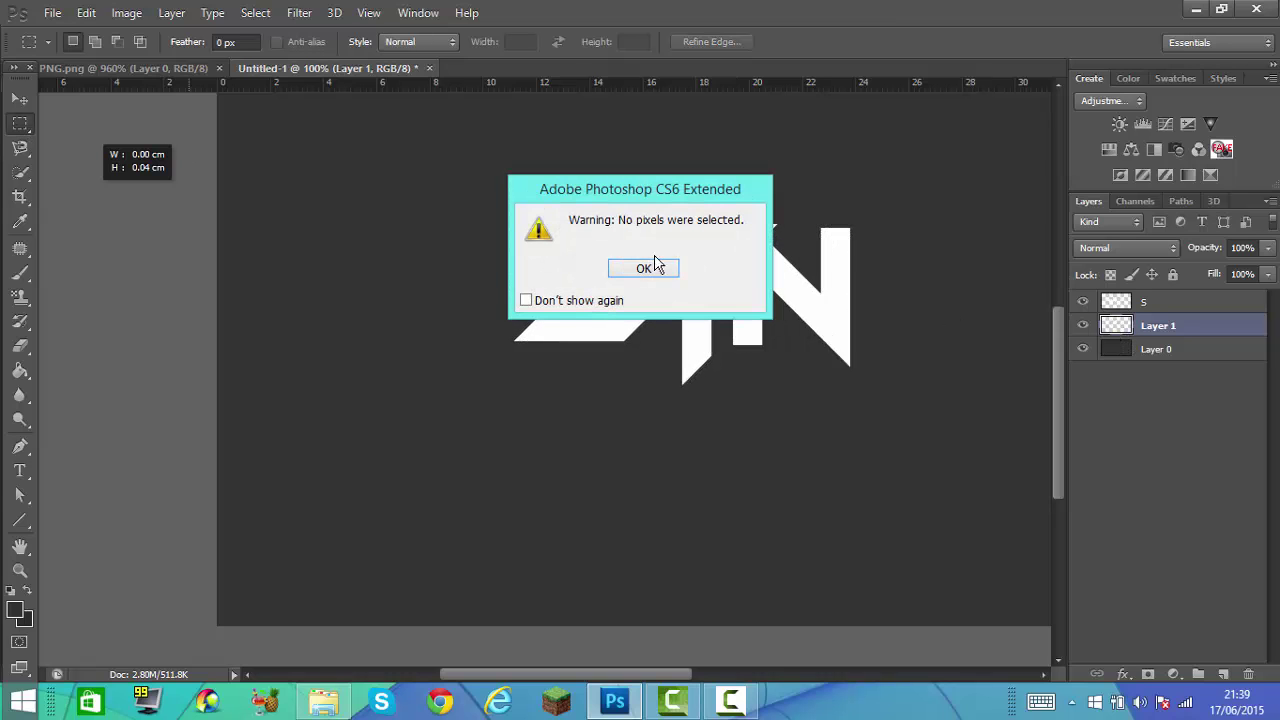
left_click(644, 269)
left_click(20, 99)
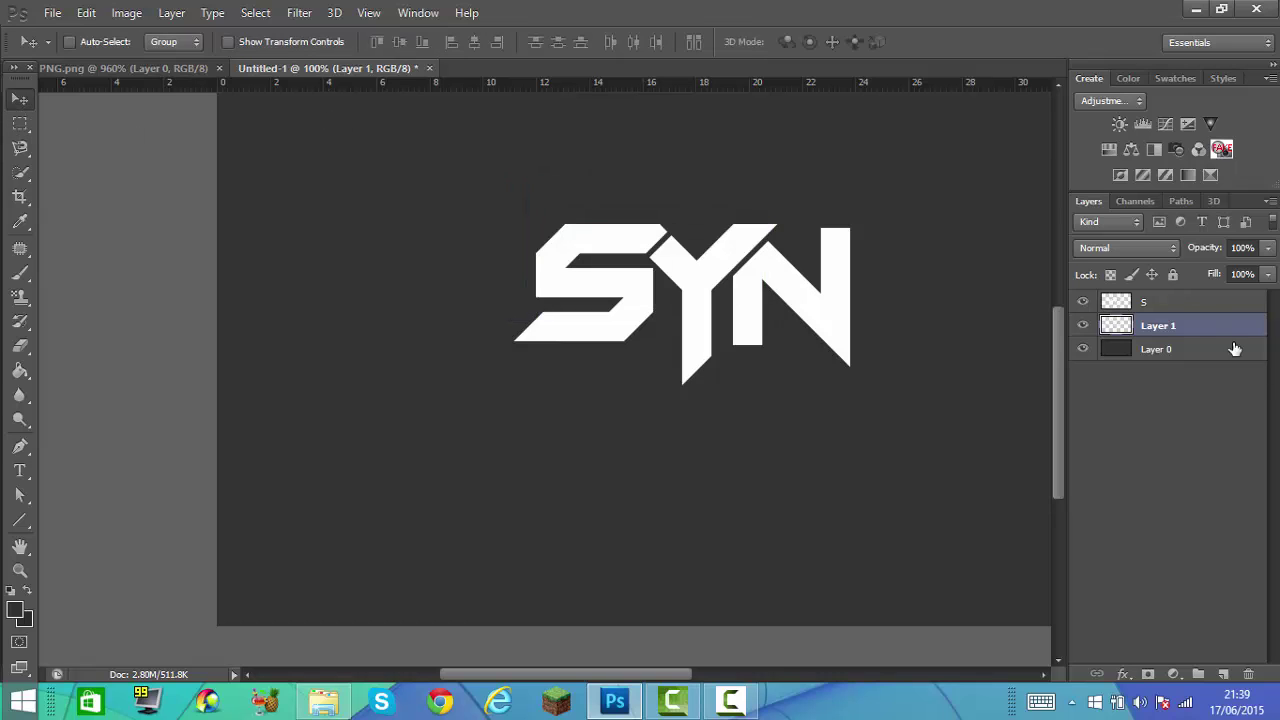
left_click(1118, 328, "ctrl")
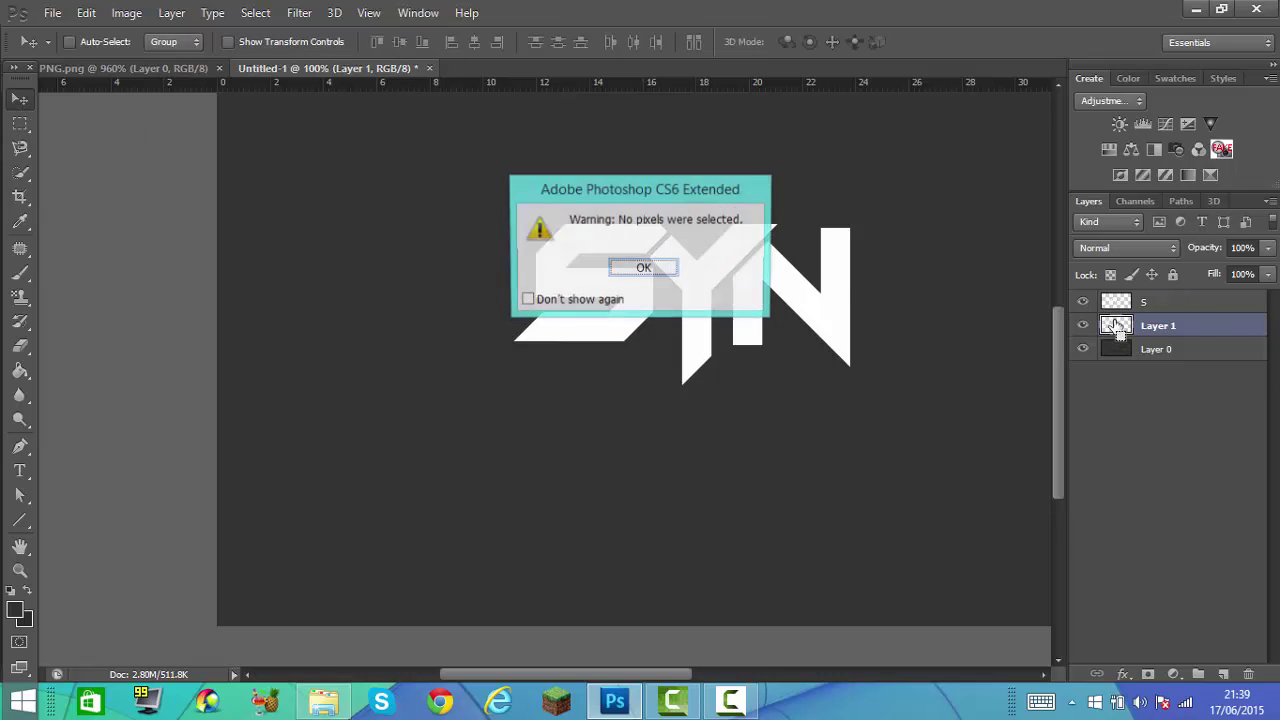
left_click(644, 269)
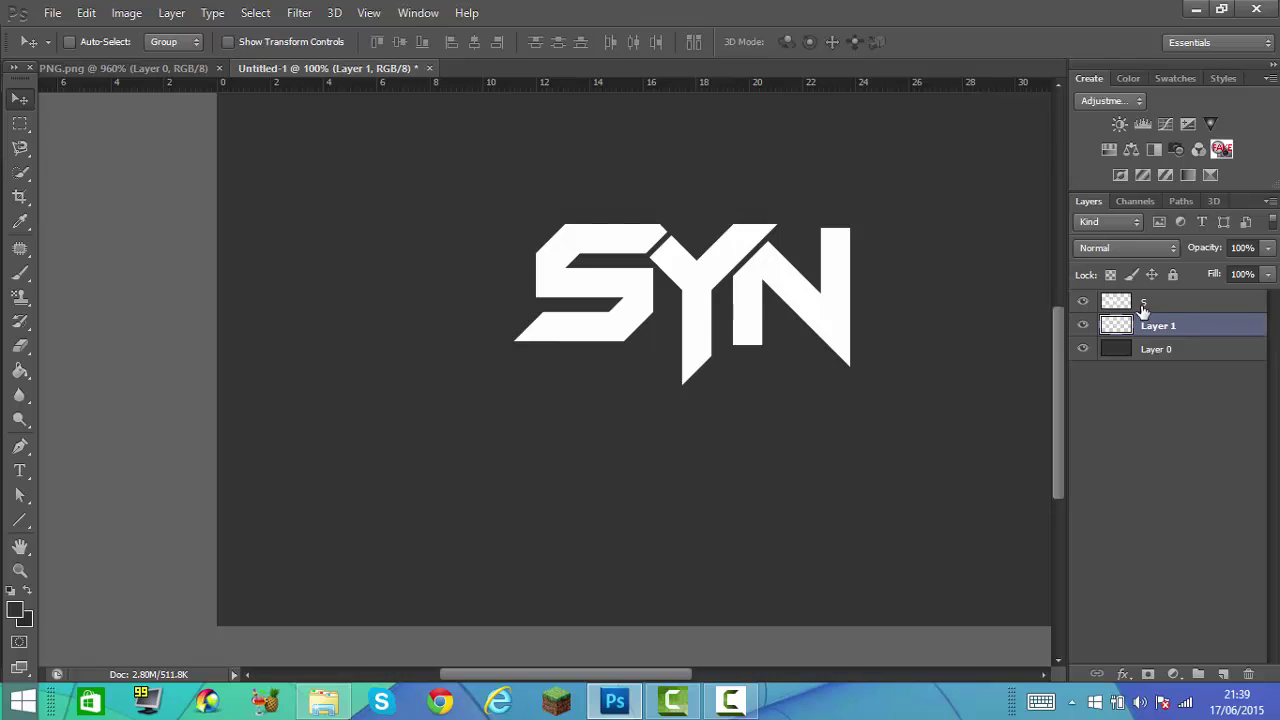
Load the SYN lettering's shape as a selection and expand it by 3 pixels, keeping the empty layer active
left_click(1115, 303, "ctrl")
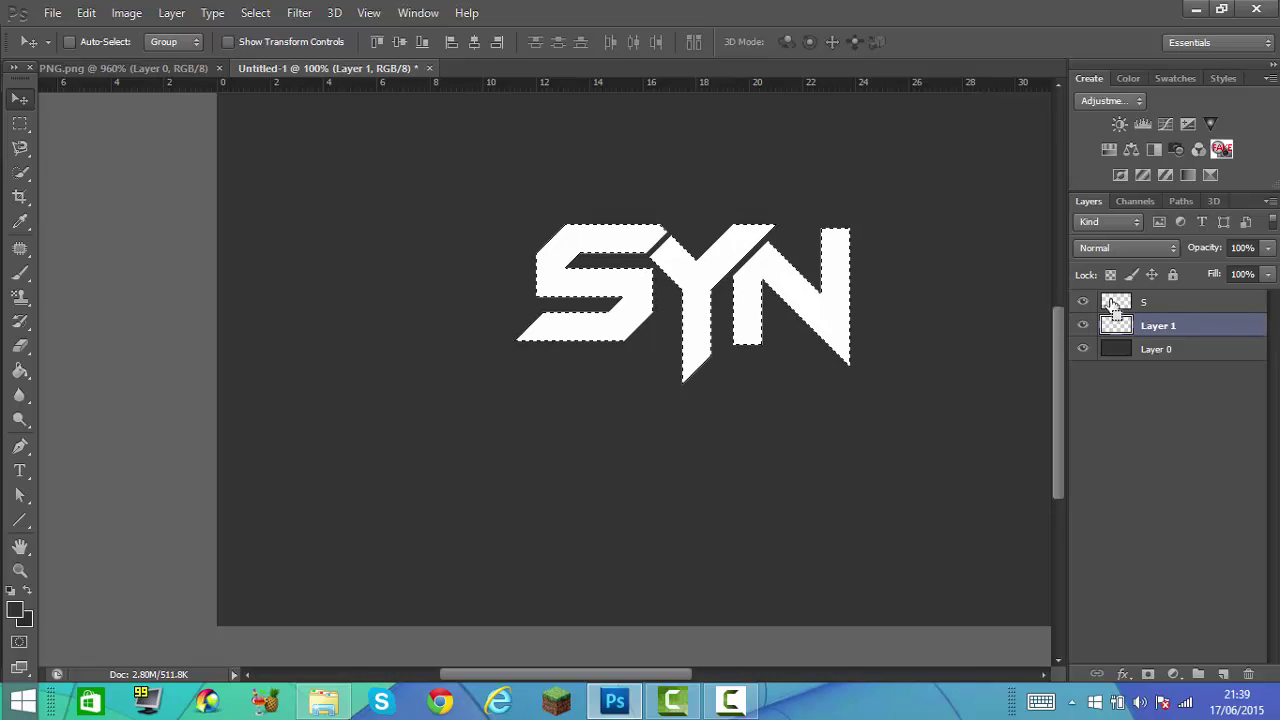
left_click(257, 13)
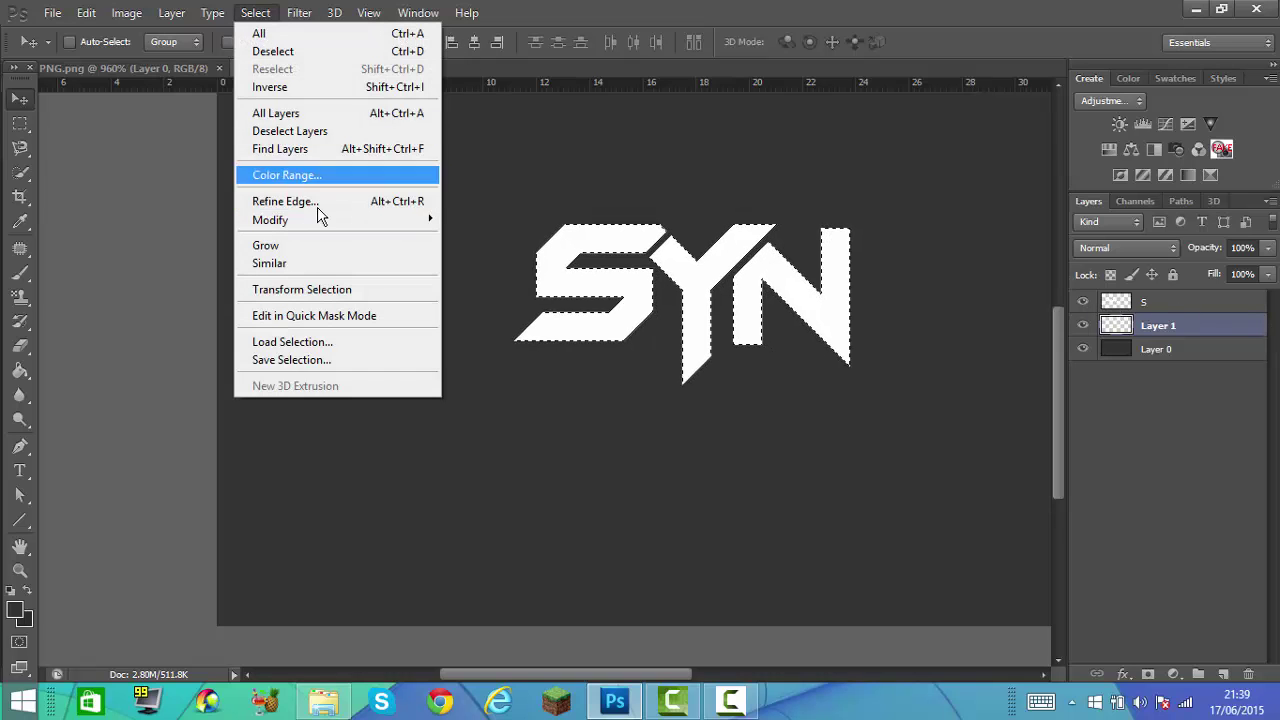
mouse_move(415, 222)
left_click(462, 255)
key("BackSpace")
type("3")
left_click(729, 238)
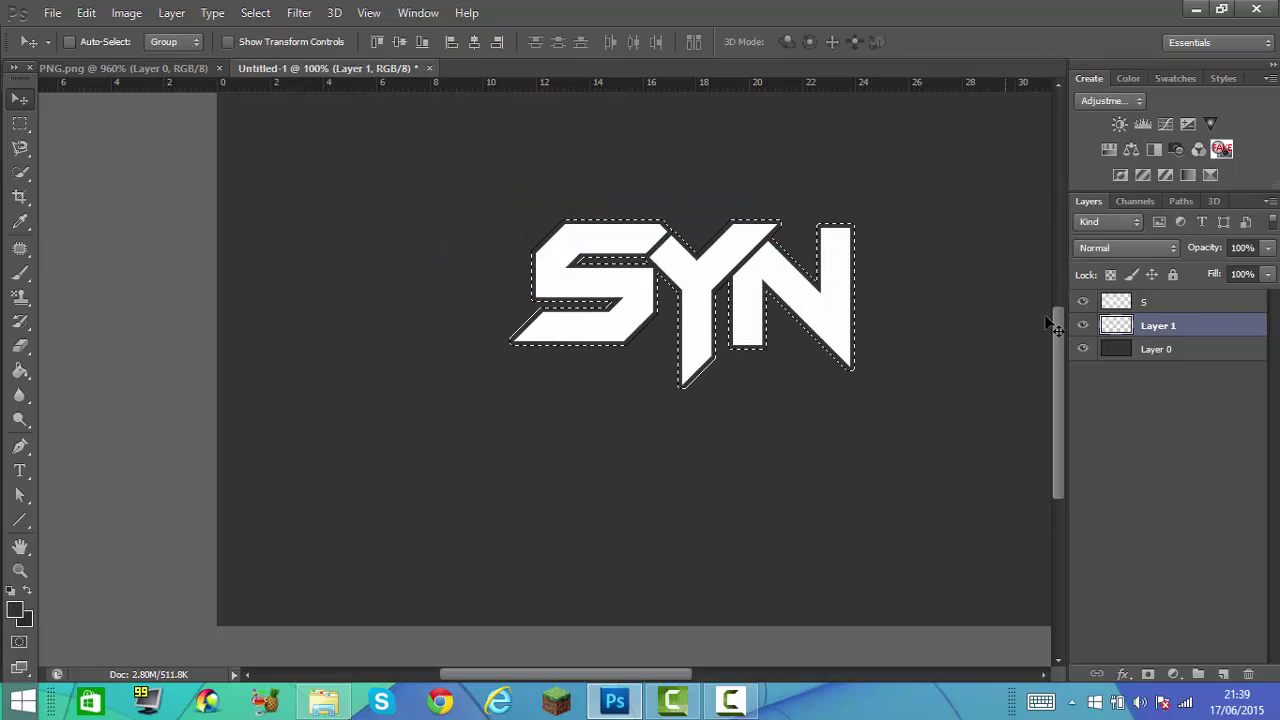
left_click(831, 343)
left_click(672, 268)
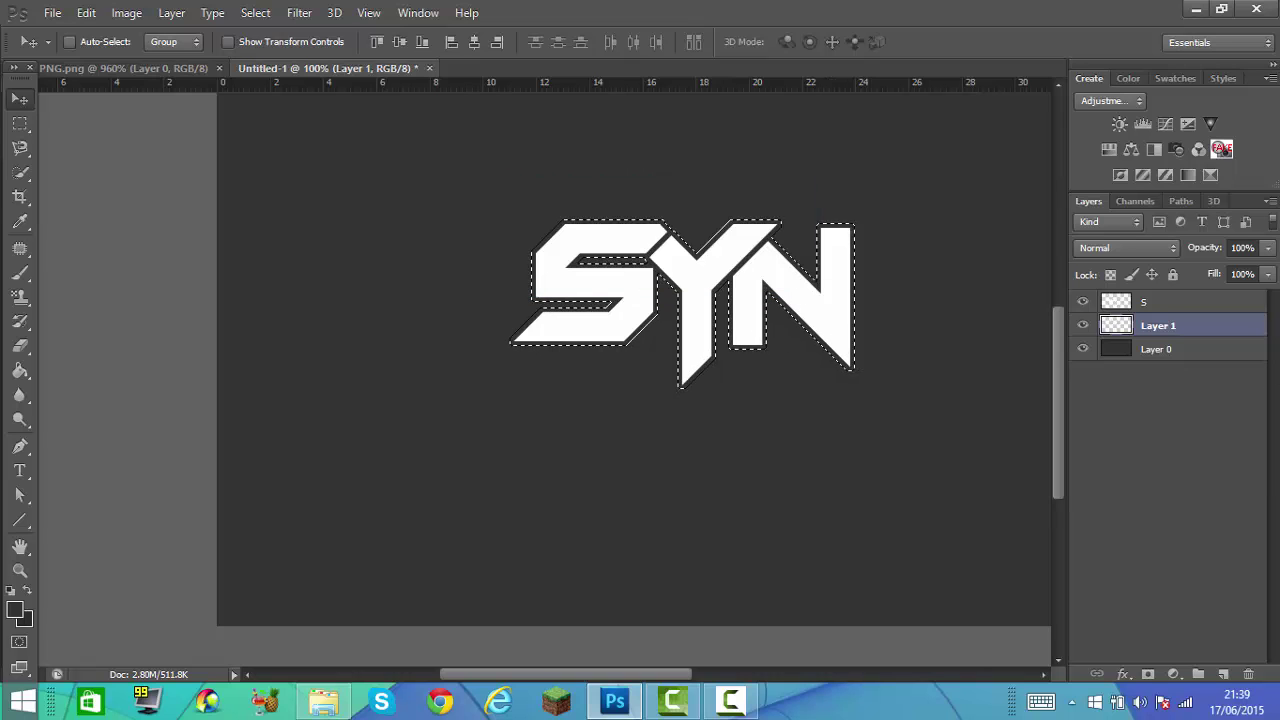
key("alt+bracketright")
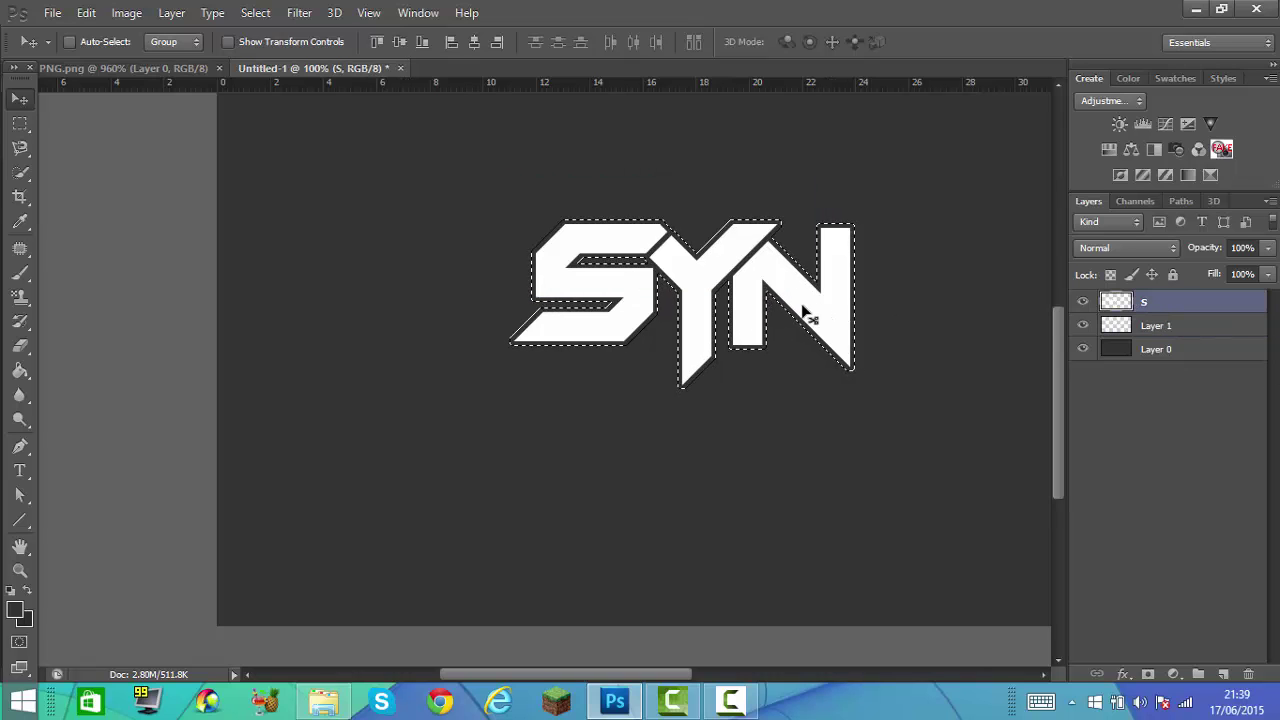
right_click(806, 312)
left_click(1124, 326)
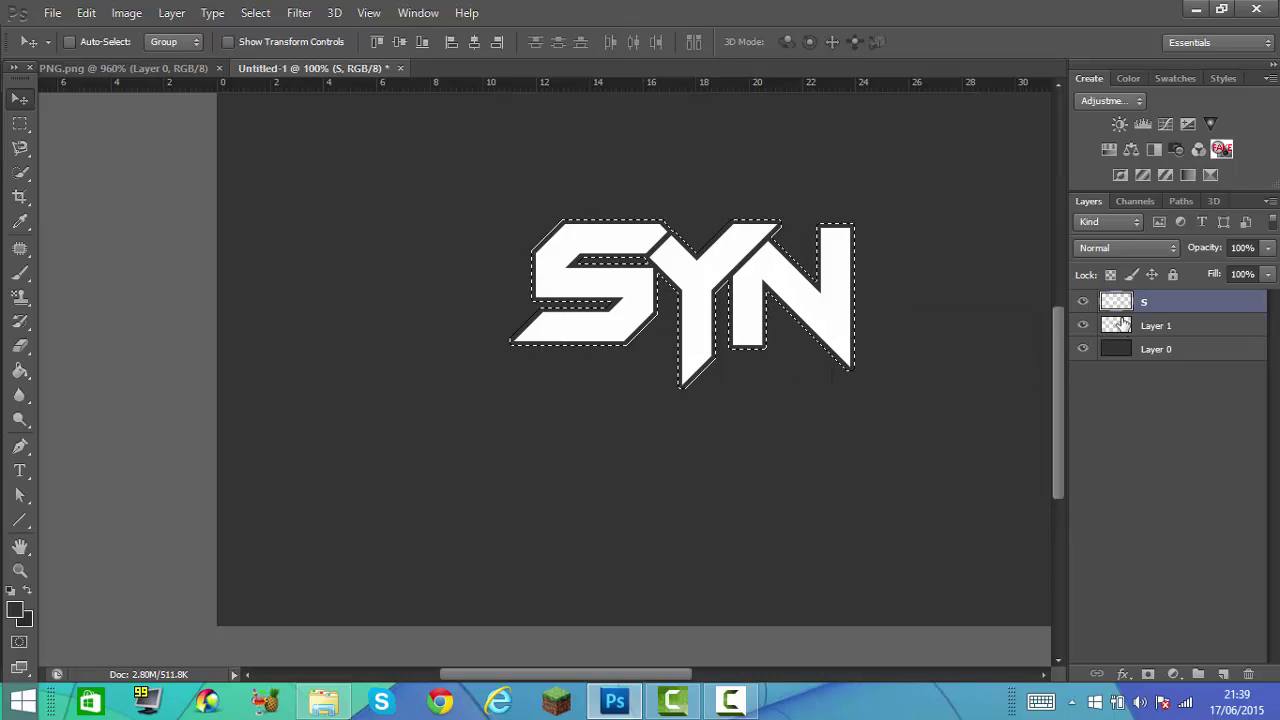
left_click(1150, 325)
Fill the expanded selection on Layer 1 with the dark grey 333333 sampled from the canvas background
left_click(20, 123)
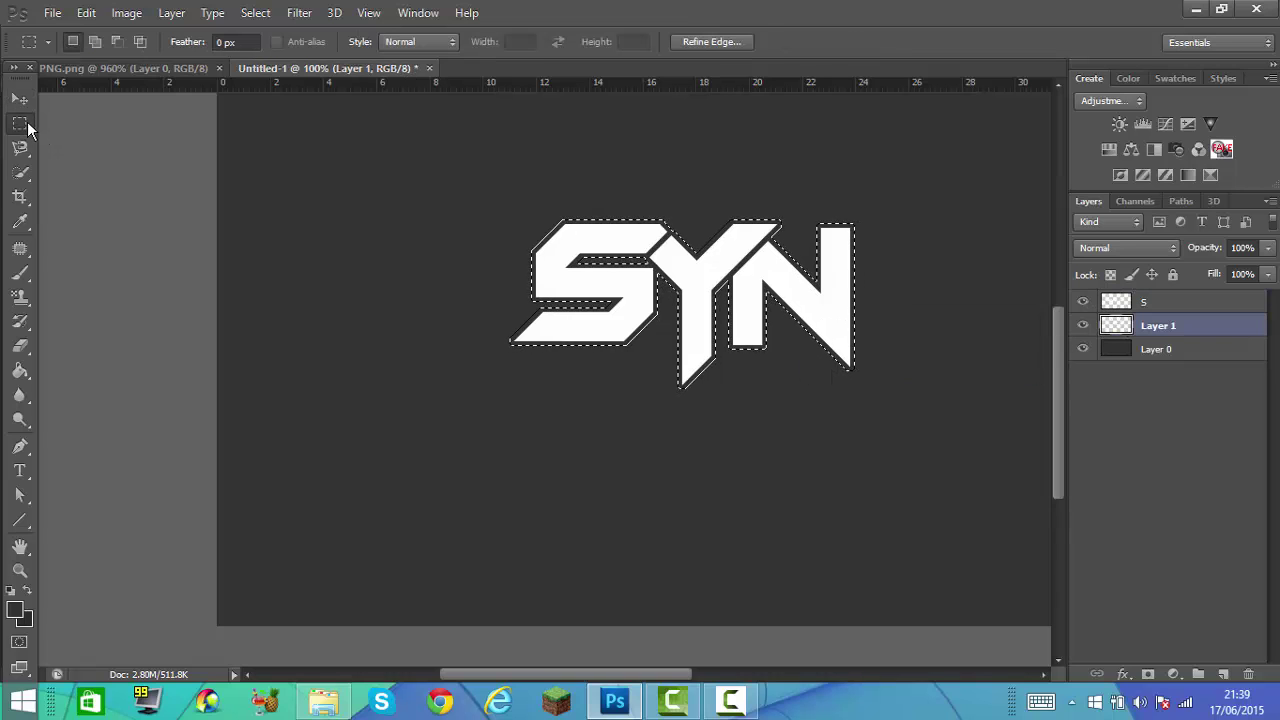
right_click(718, 304)
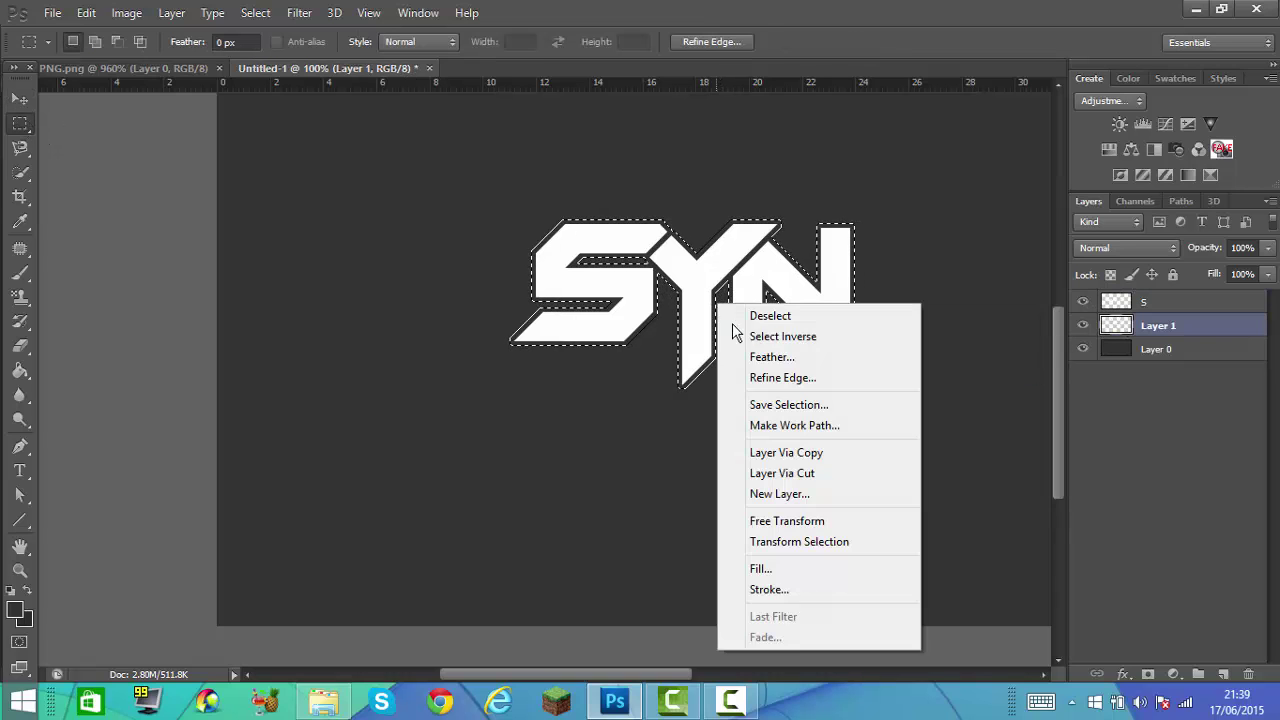
right_click(693, 281)
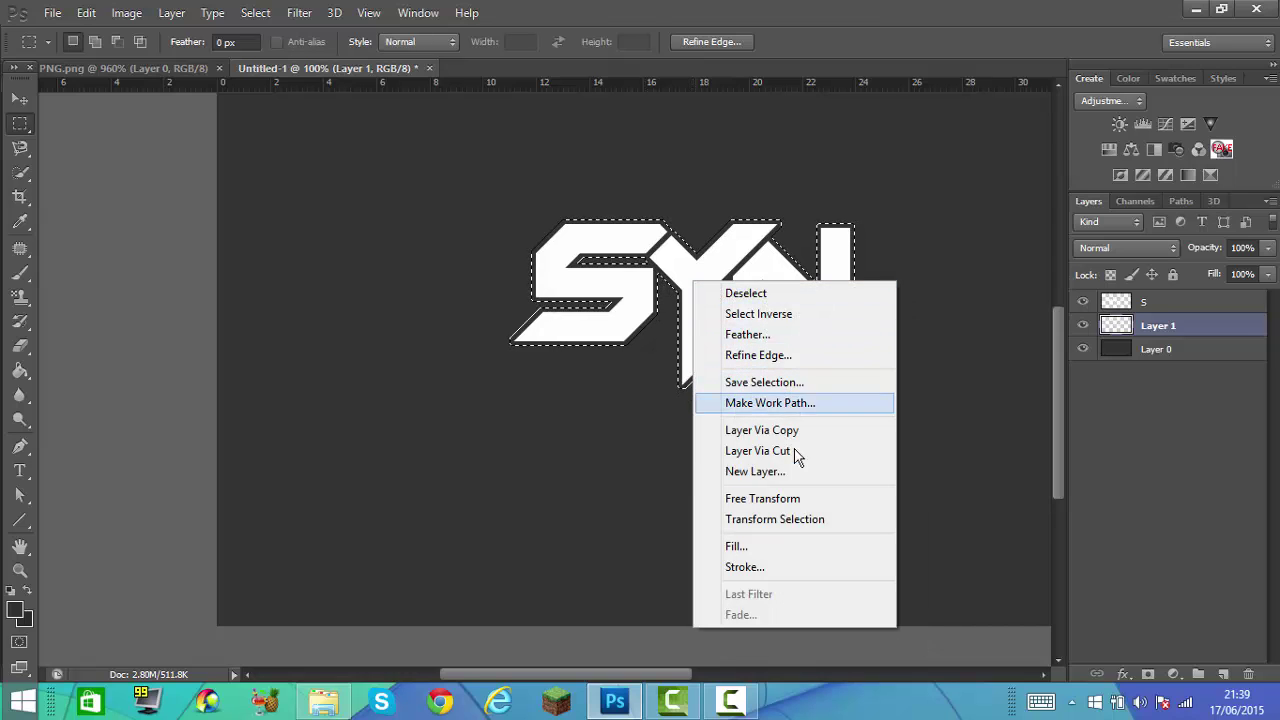
left_click(812, 548)
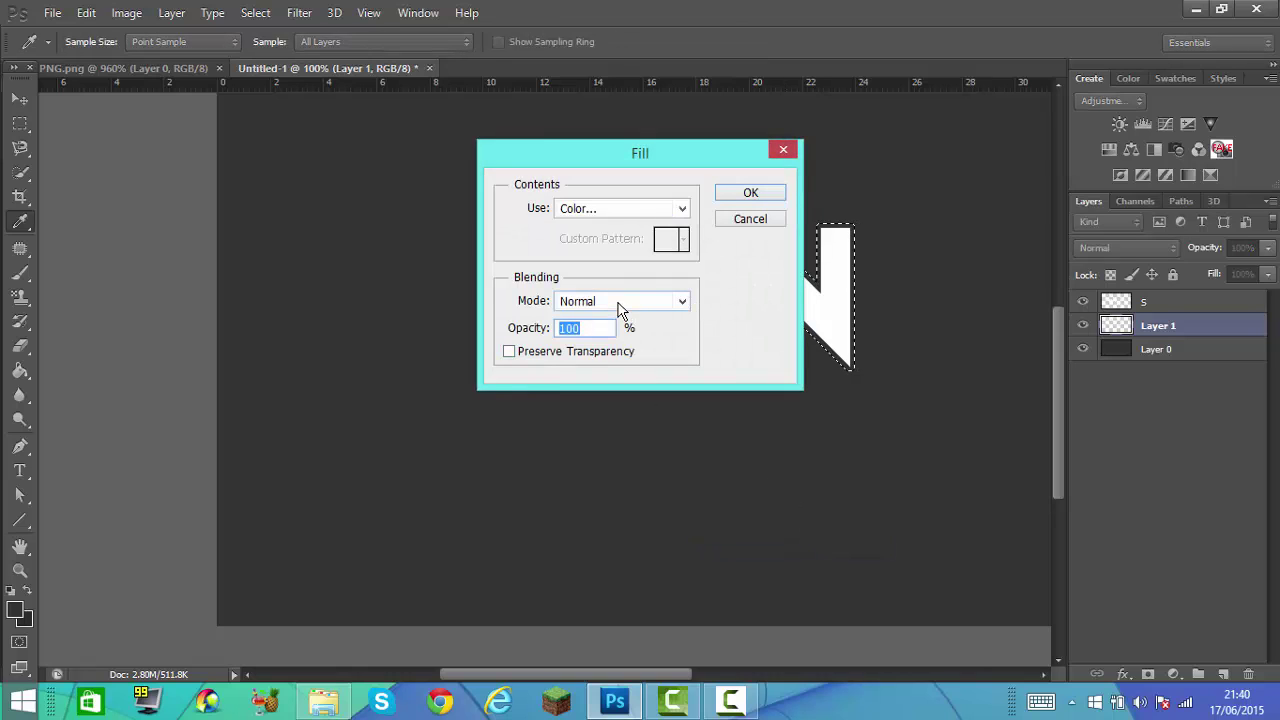
left_click(600, 218)
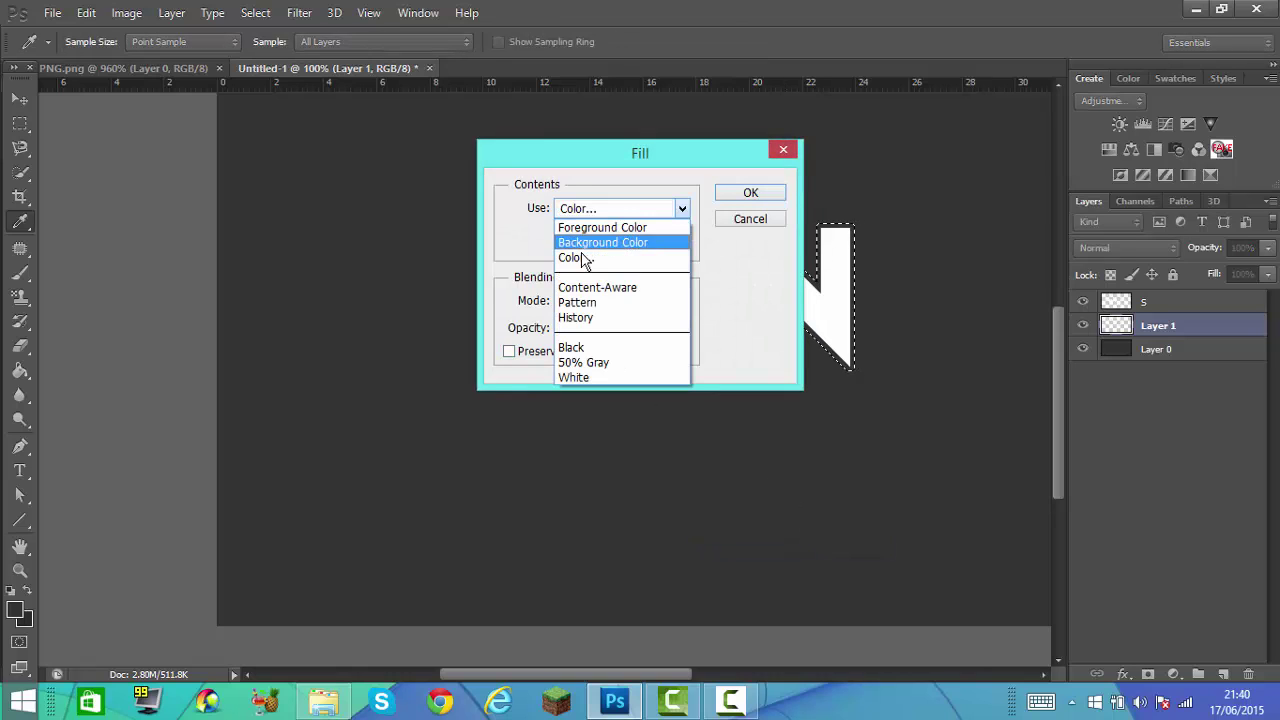
left_click(585, 257)
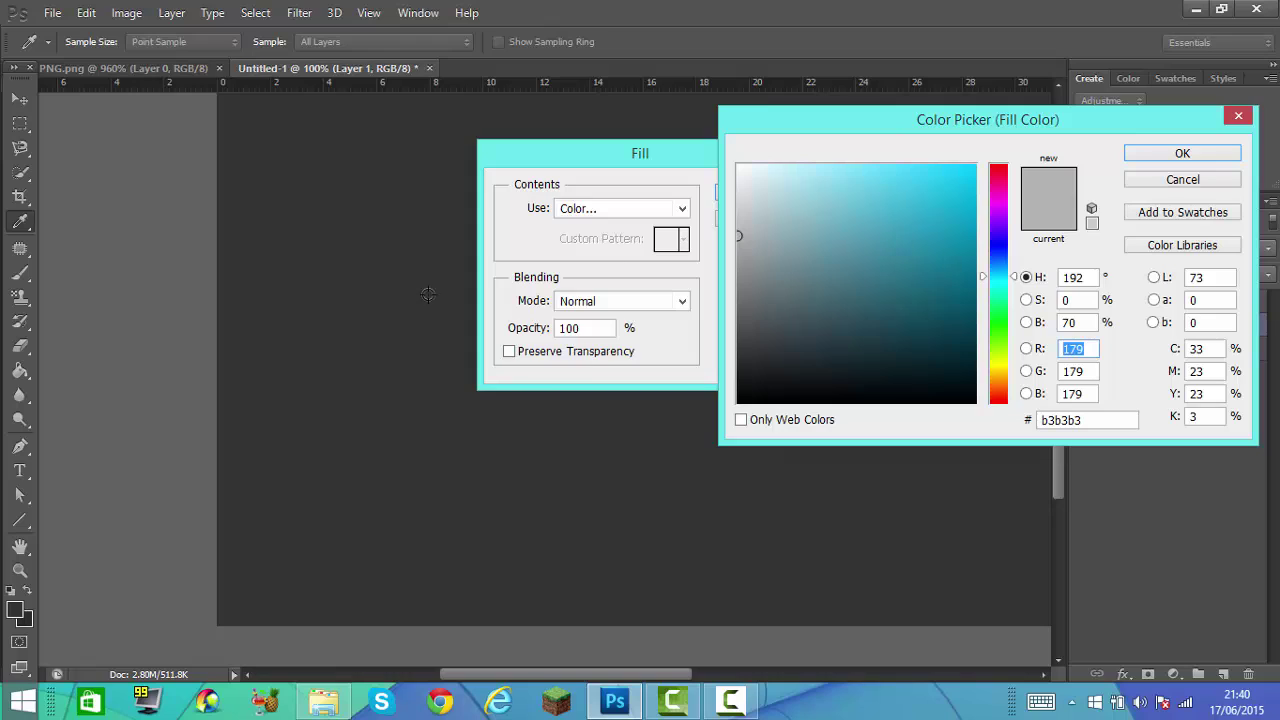
right_click(365, 267)
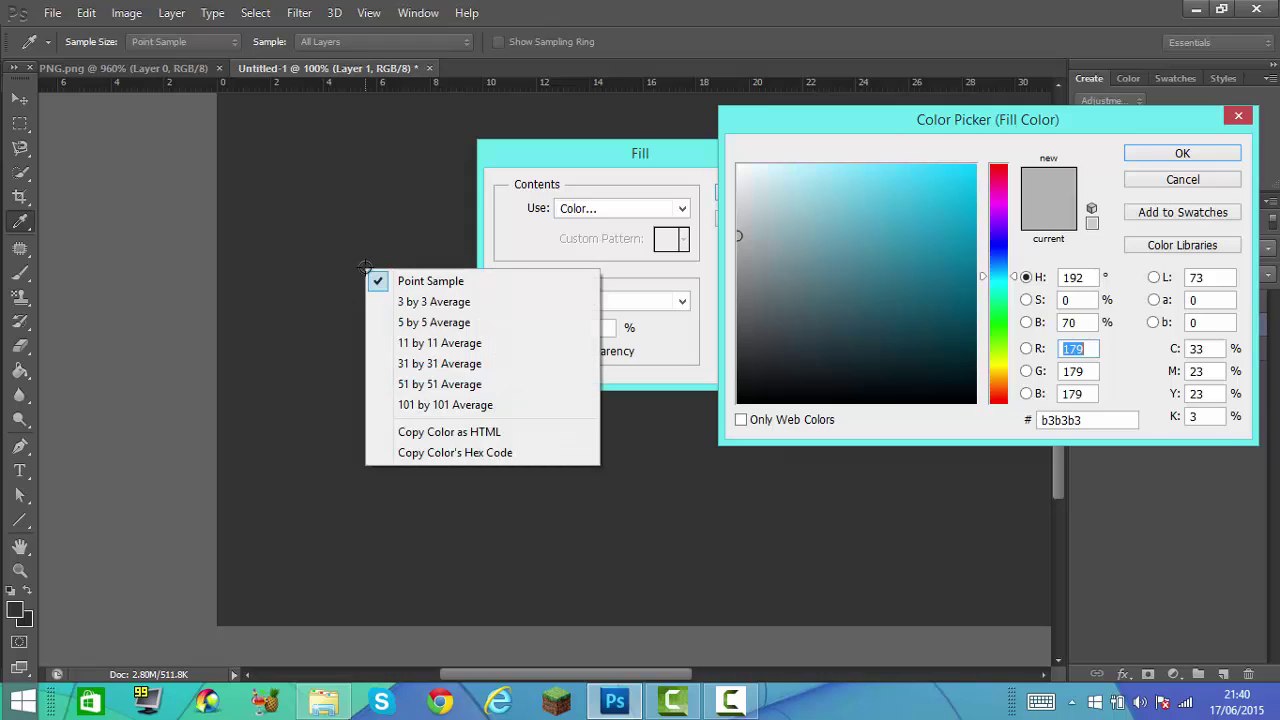
left_click(904, 256)
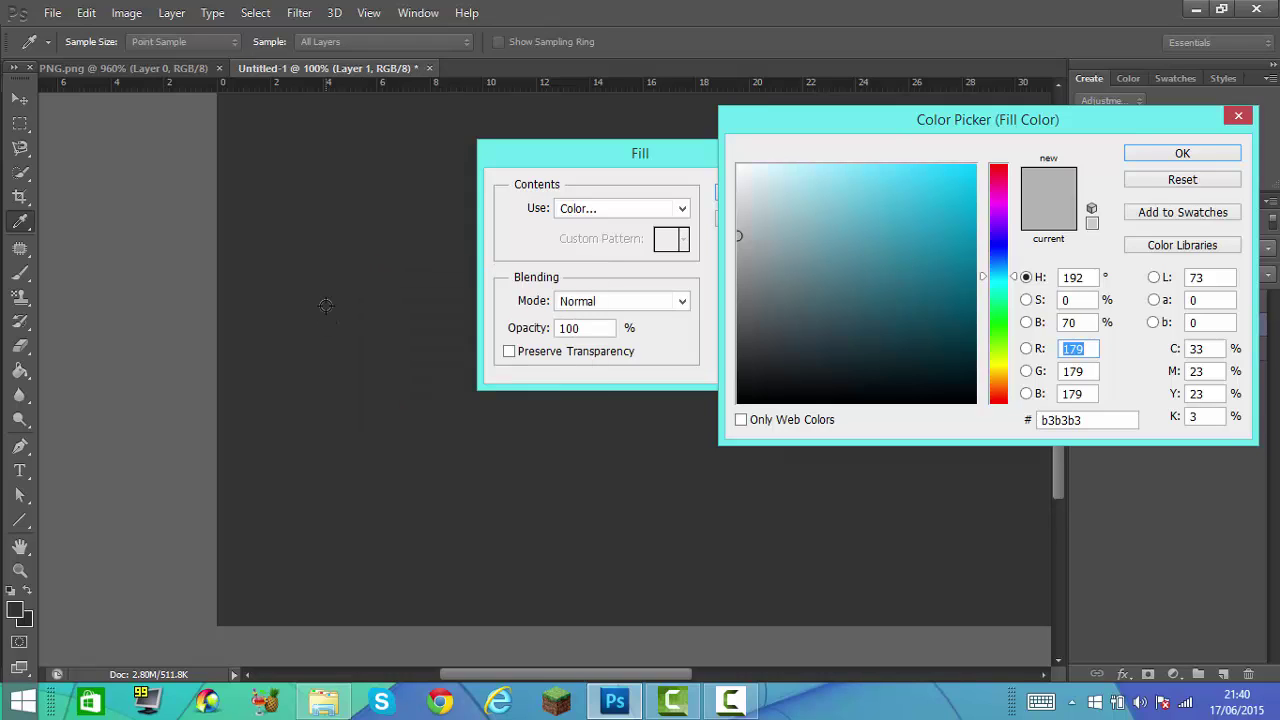
left_click(342, 279)
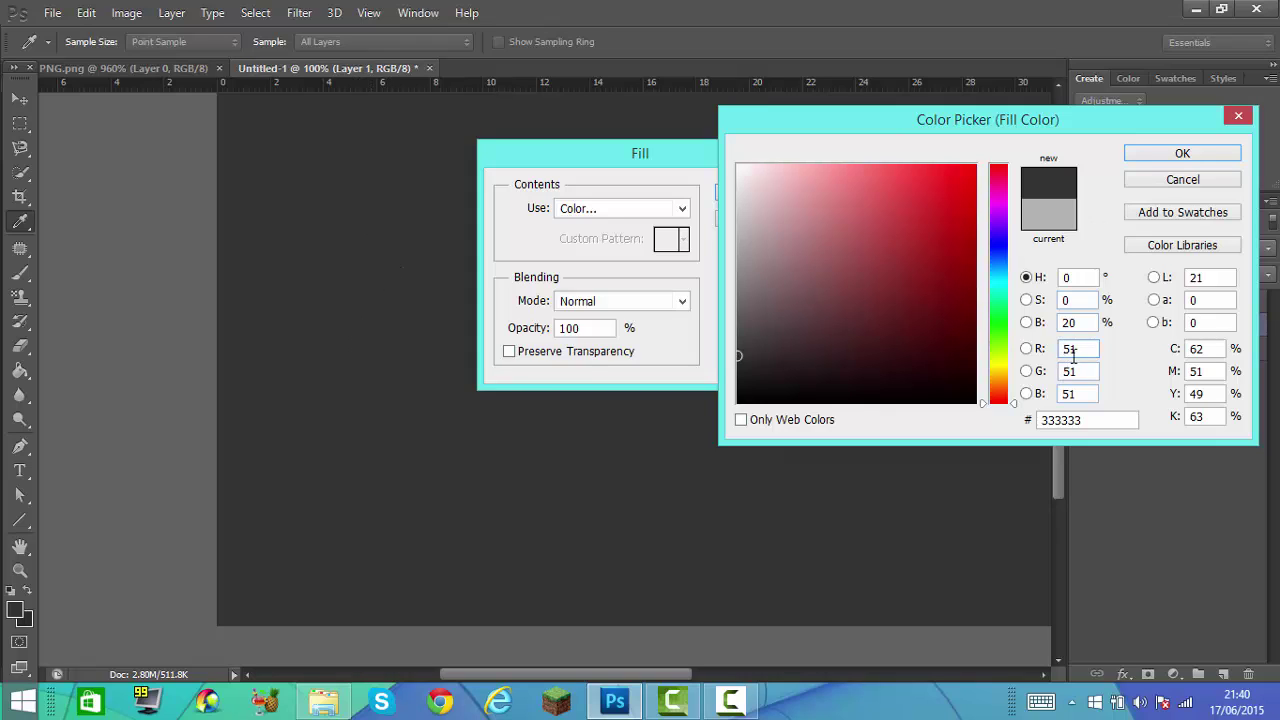
left_click(1178, 154)
left_click(751, 193)
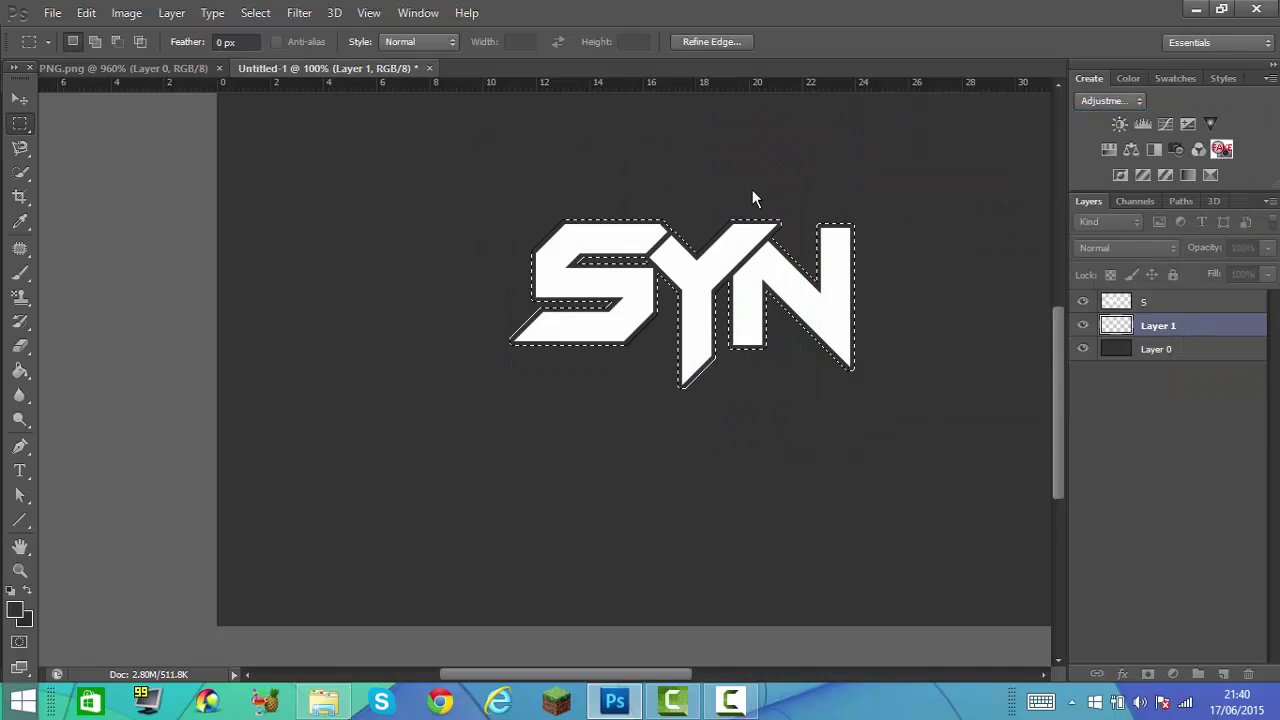
Inspect the dark outline around the SYN lettering, first with the background layer temporarily hidden and then with it shown
left_click(1083, 348)
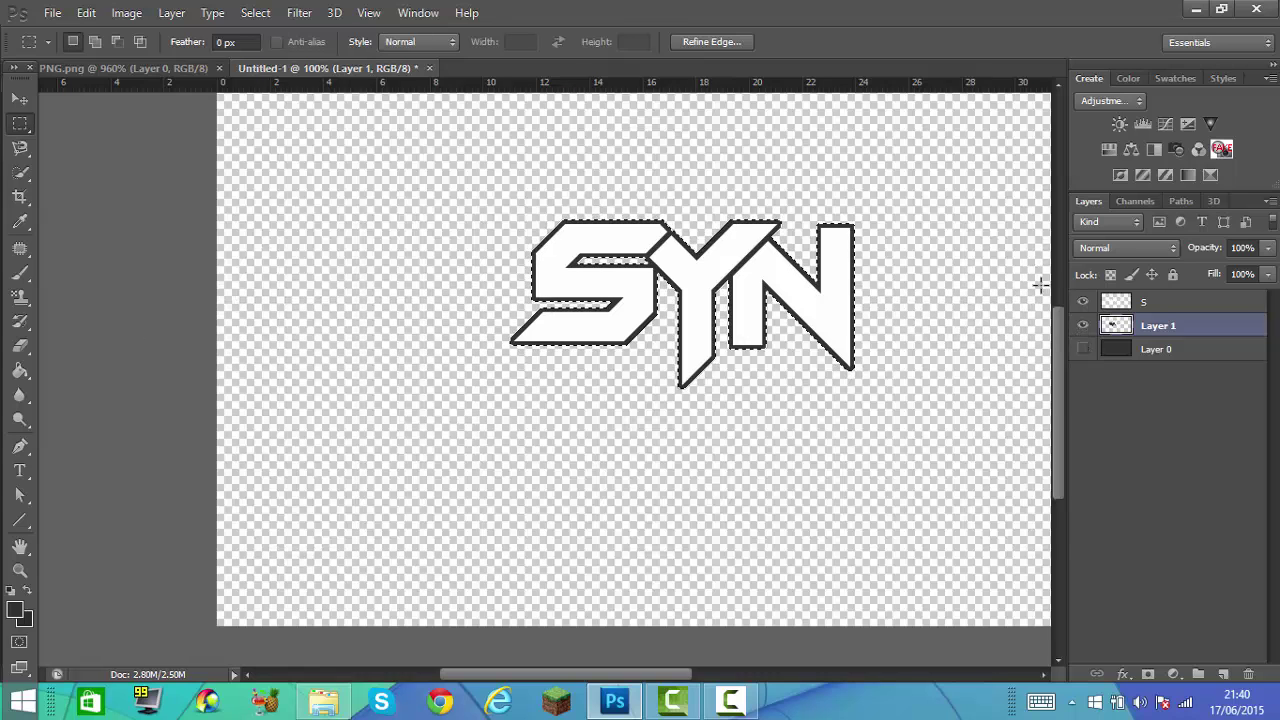
left_click(1083, 348)
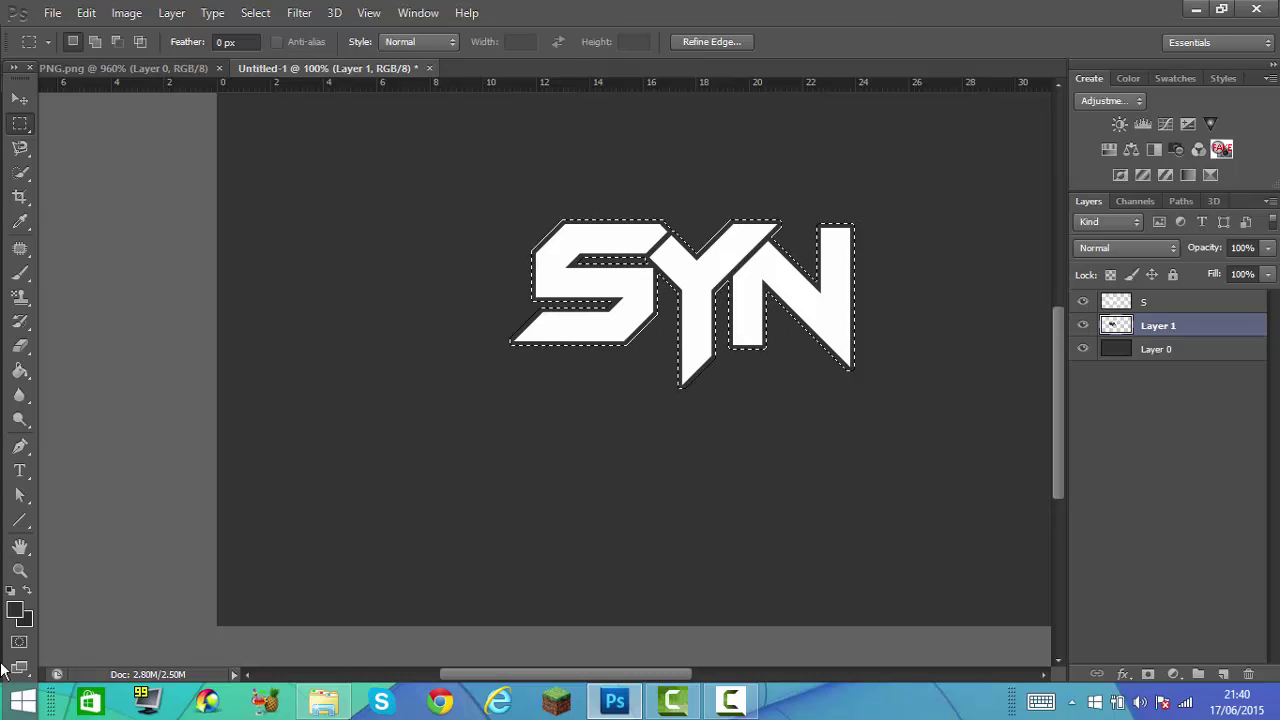
left_click(20, 570)
left_click(488, 379)
left_click(488, 379)
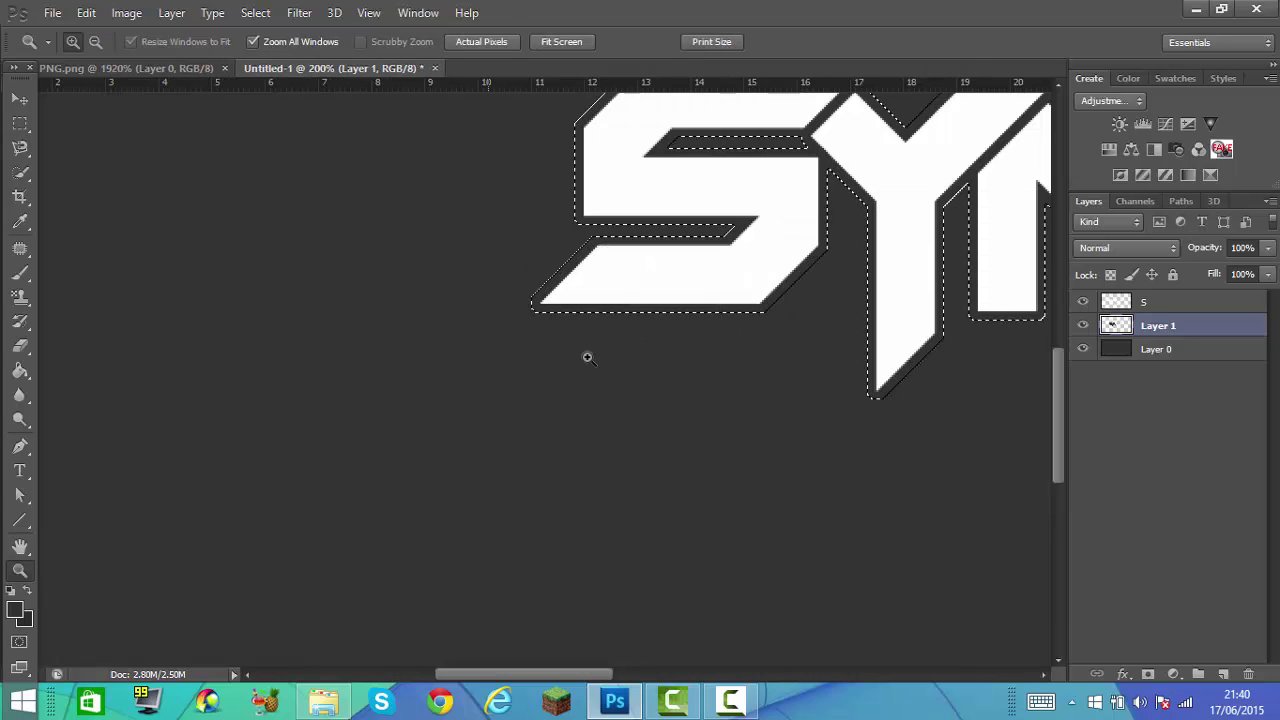
Hide the dark background layer and switch to the Brush tool with Layer 1 active, framing the S
left_click_drag(1060, 401, 1068, 352)
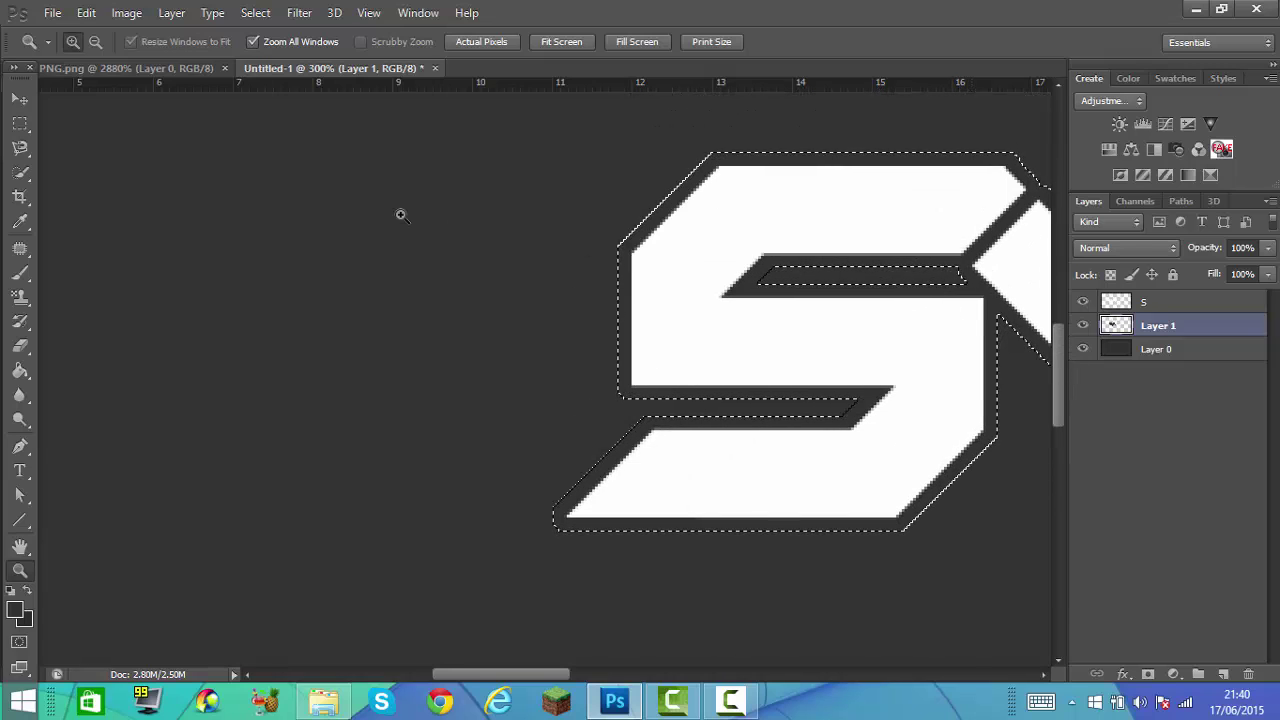
left_click(20, 272)
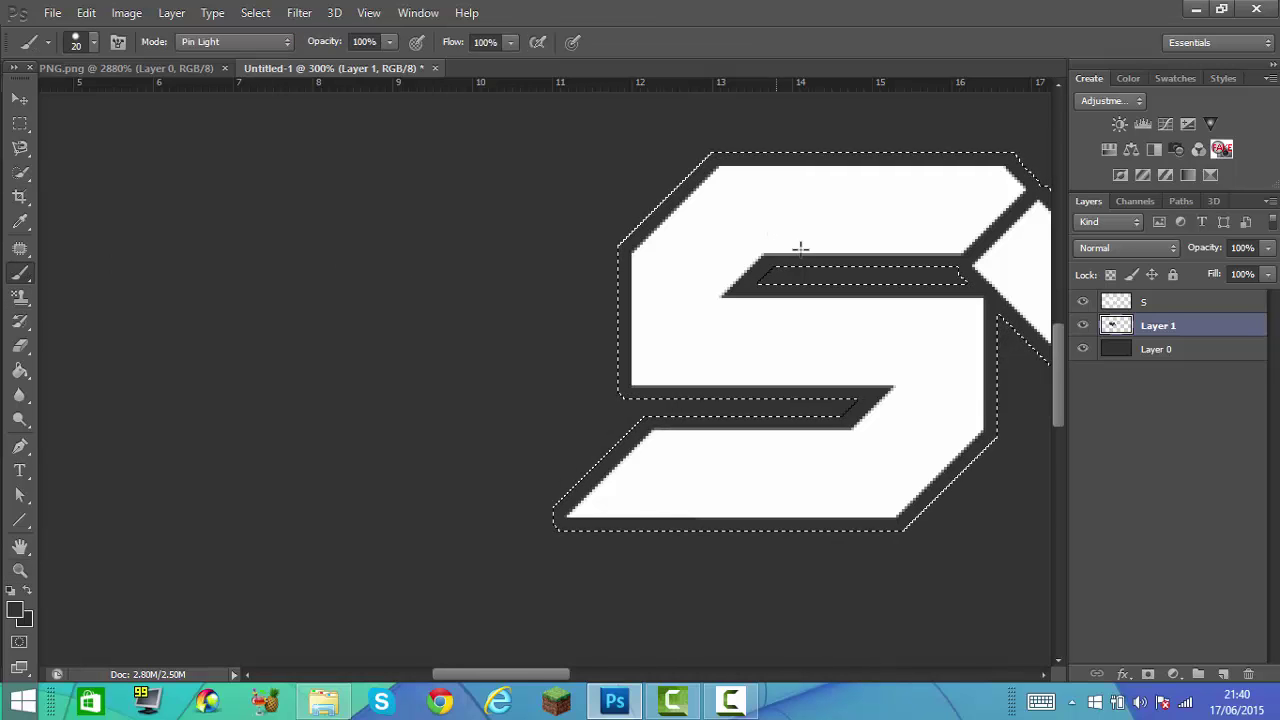
left_click(1082, 348)
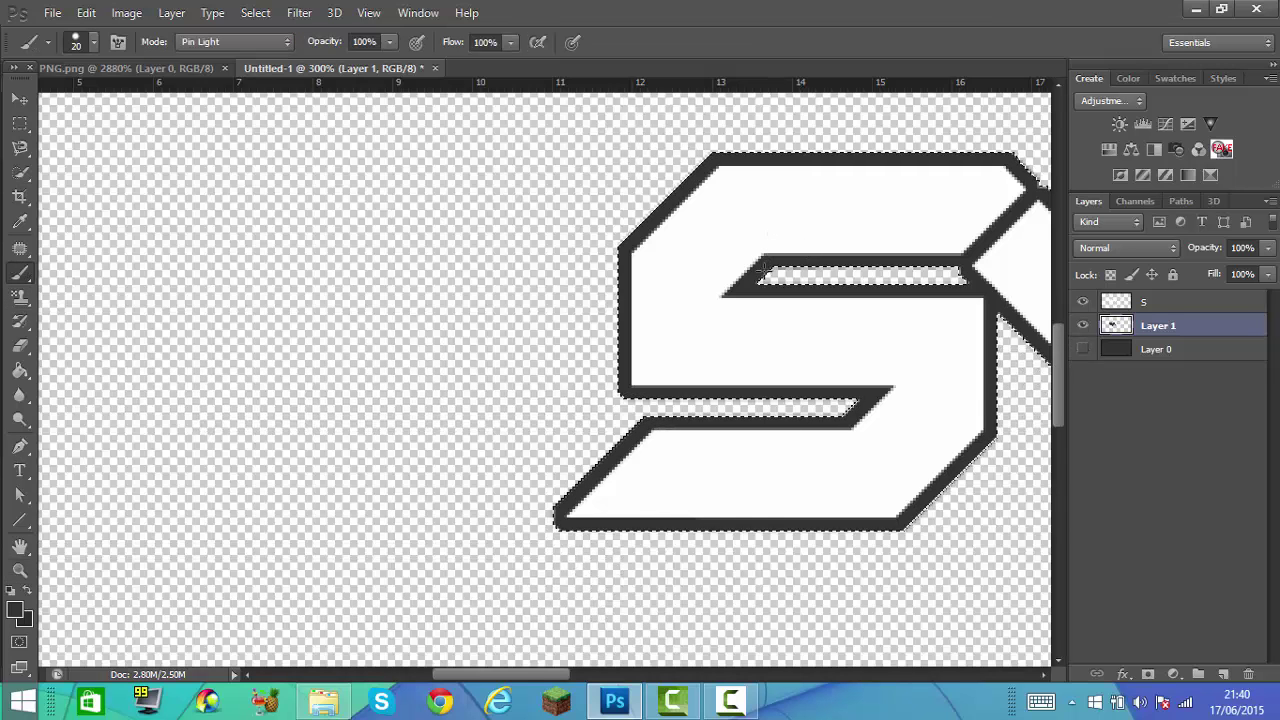
Try painting over the S's upper gap on the top lettering layer, then return to Layer 1
right_click(790, 280)
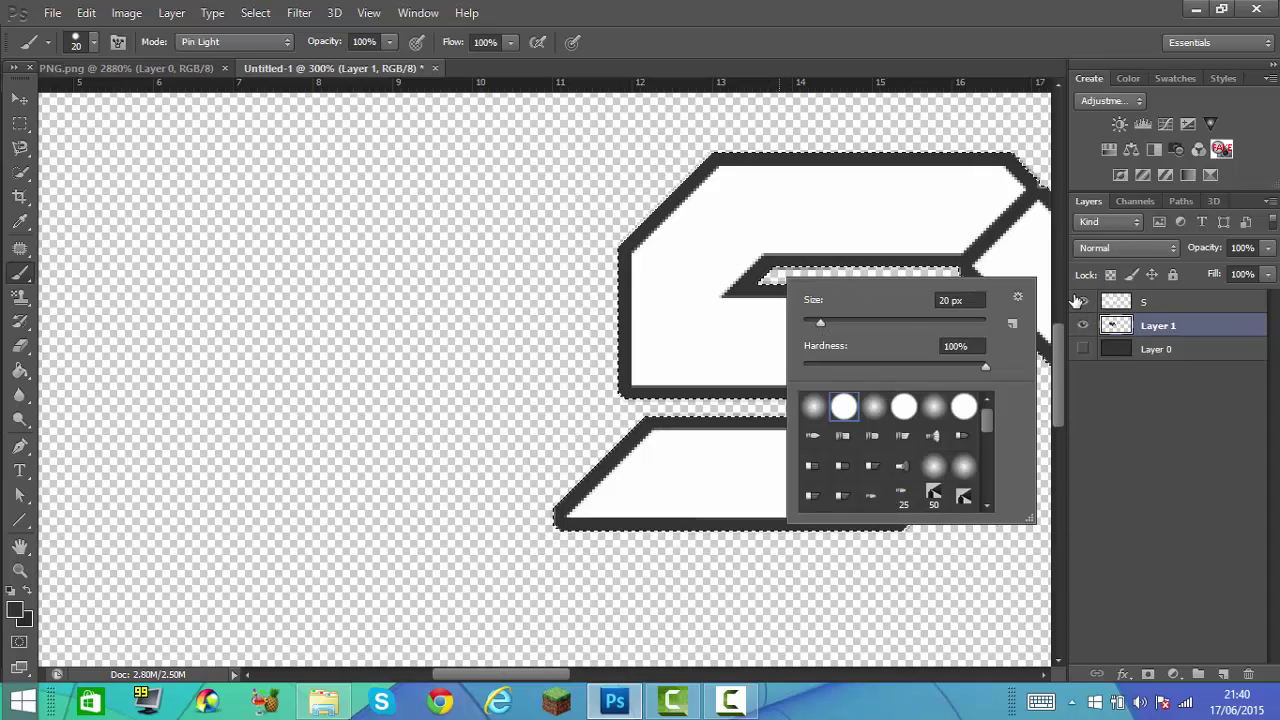
key("Escape")
key("alt+bracketright")
mouse_move(789, 258)
left_mouse_down()
mouse_move(755, 272)
mouse_move(832, 288)
left_mouse_up()
key("ctrl+z")
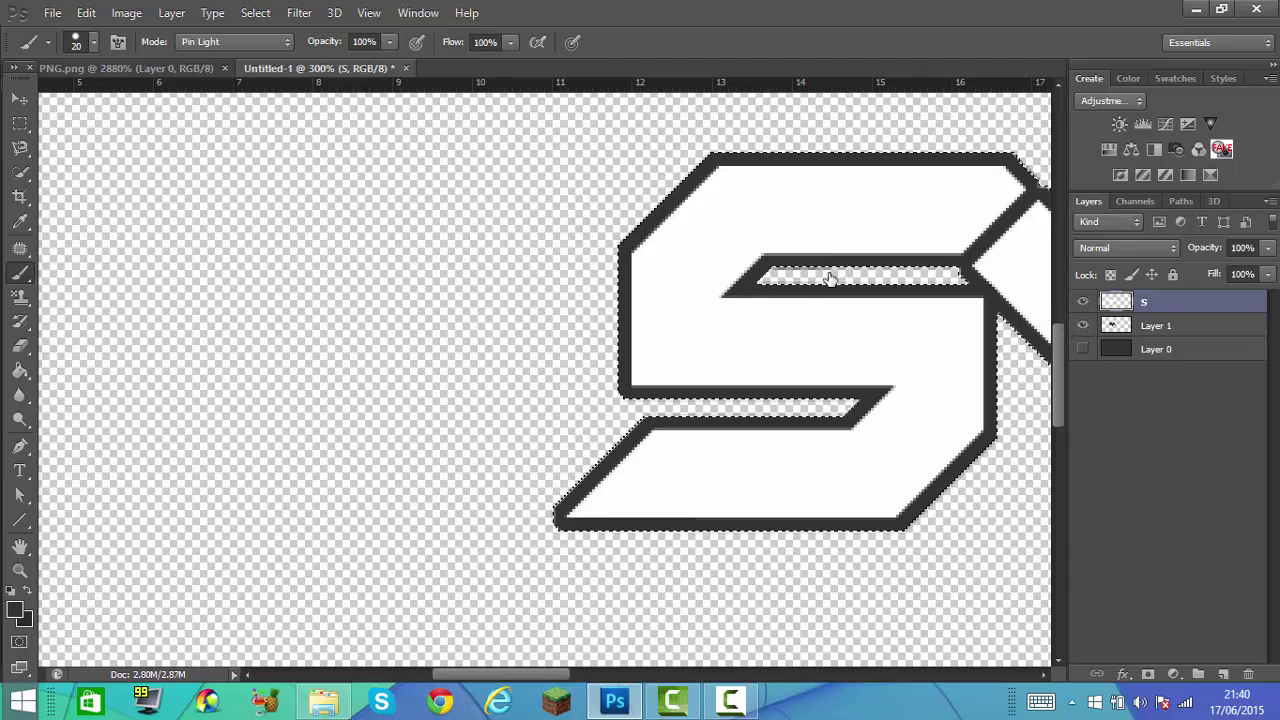
key("alt+bracketleft")
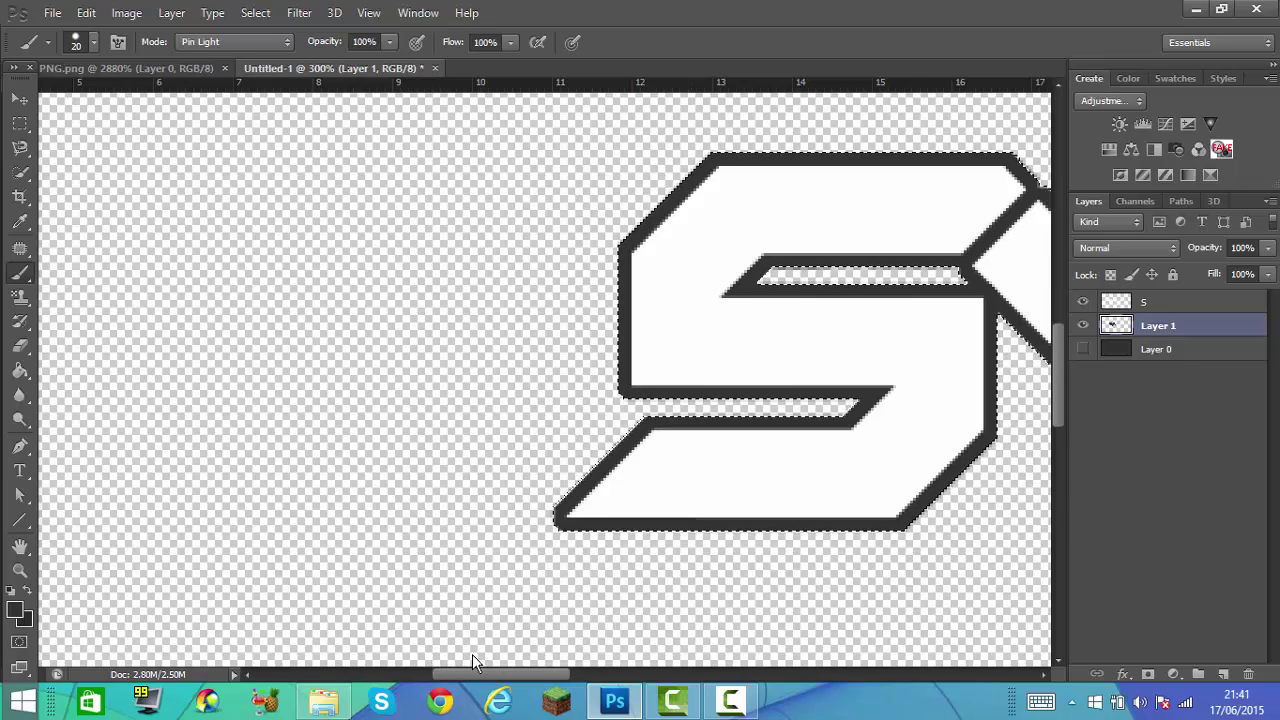
Deselect the outline and paint the S's upper gap solid dark grey on Layer 1 with the 20 px brush
scroll(485, 654, "right", 5)
scroll(499, 653, "right", 1)
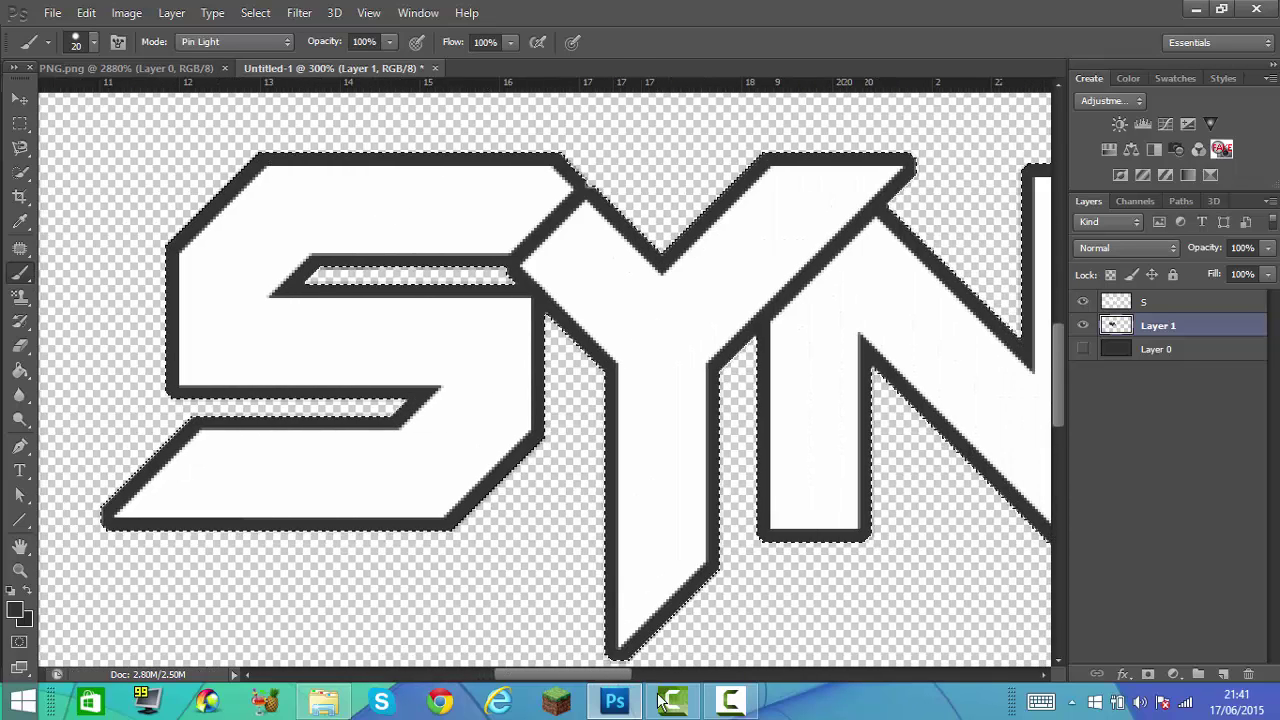
left_click(730, 700)
left_click(1195, 615)
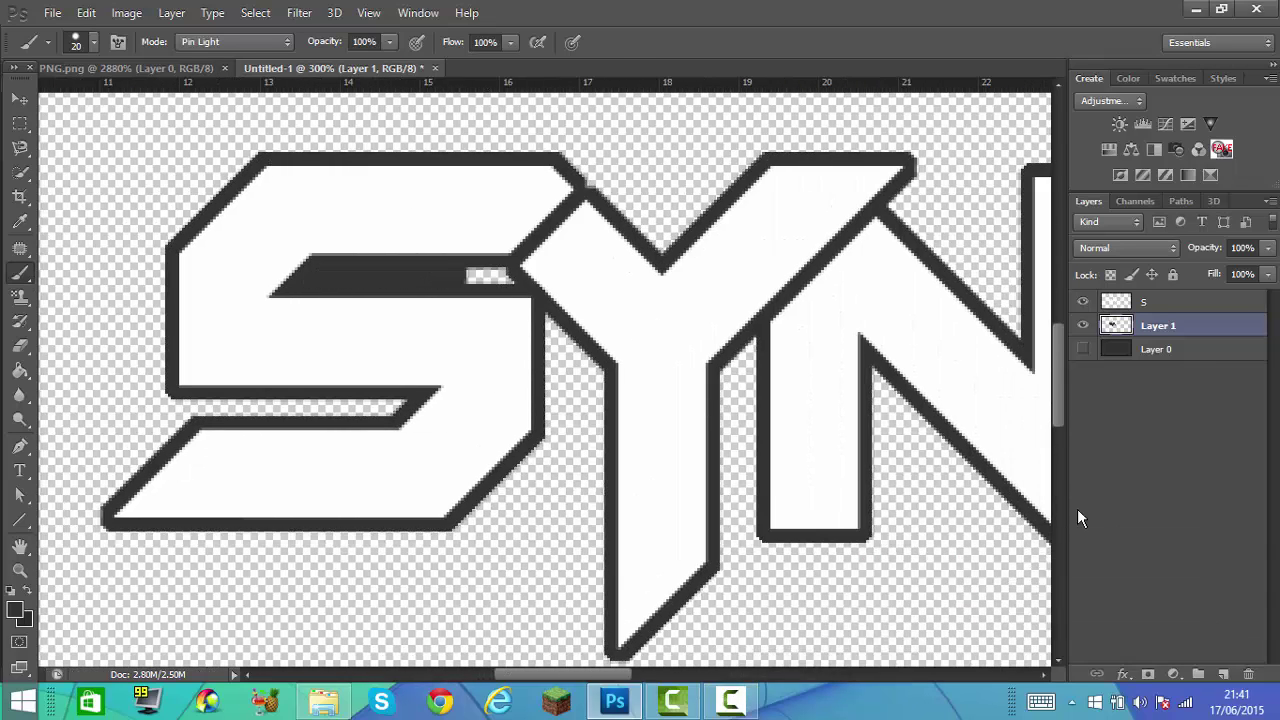
left_click(19, 123)
left_click_drag(191, 154, 280, 277)
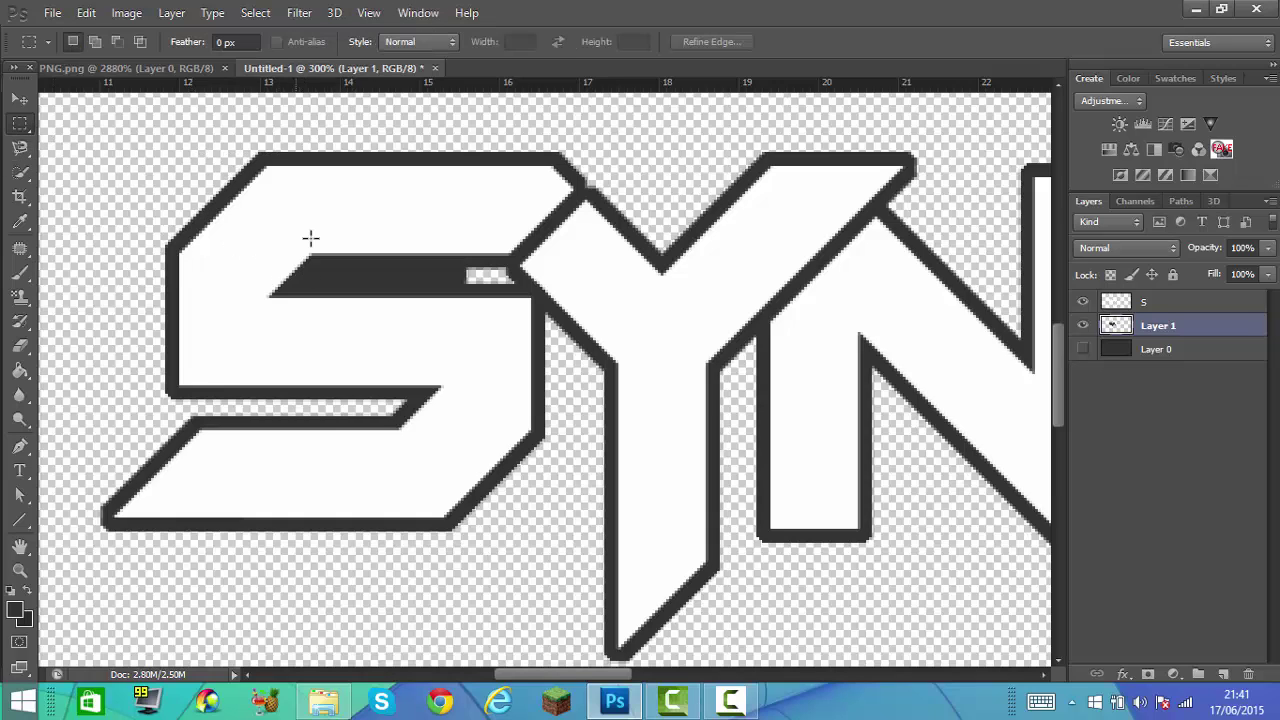
left_click(150, 149)
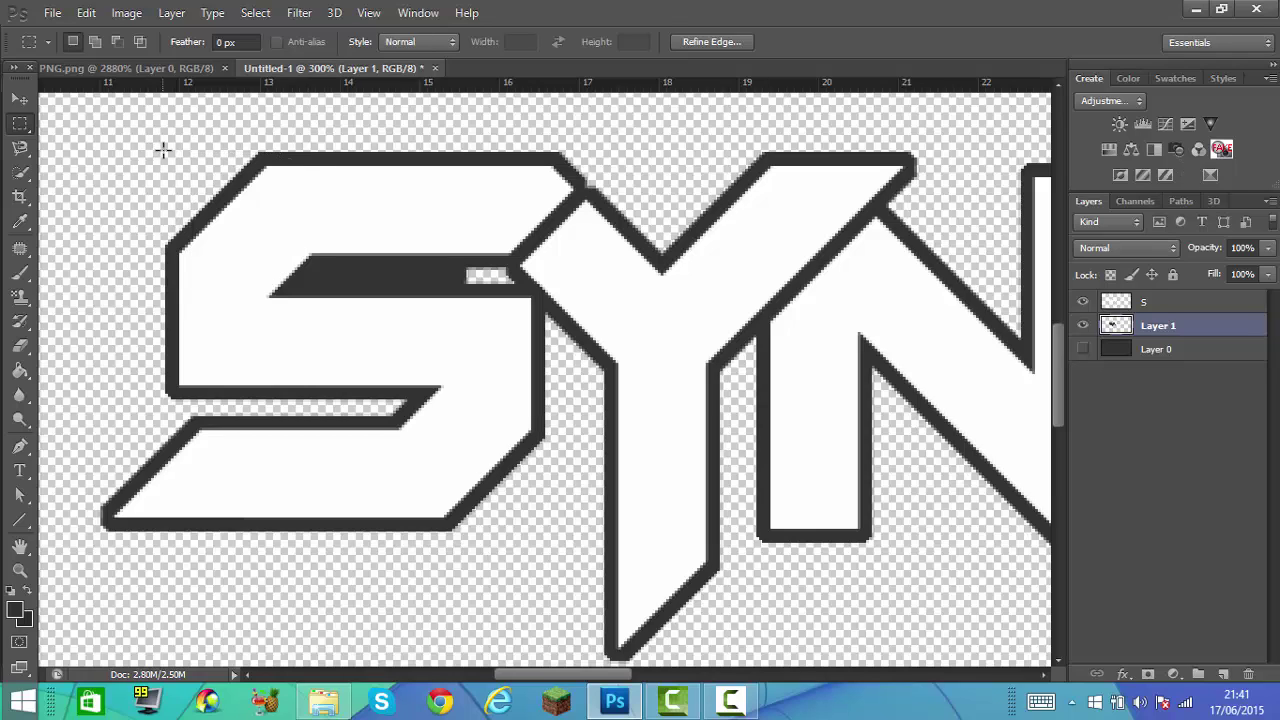
left_click(20, 272)
left_click_drag(455, 275, 487, 275)
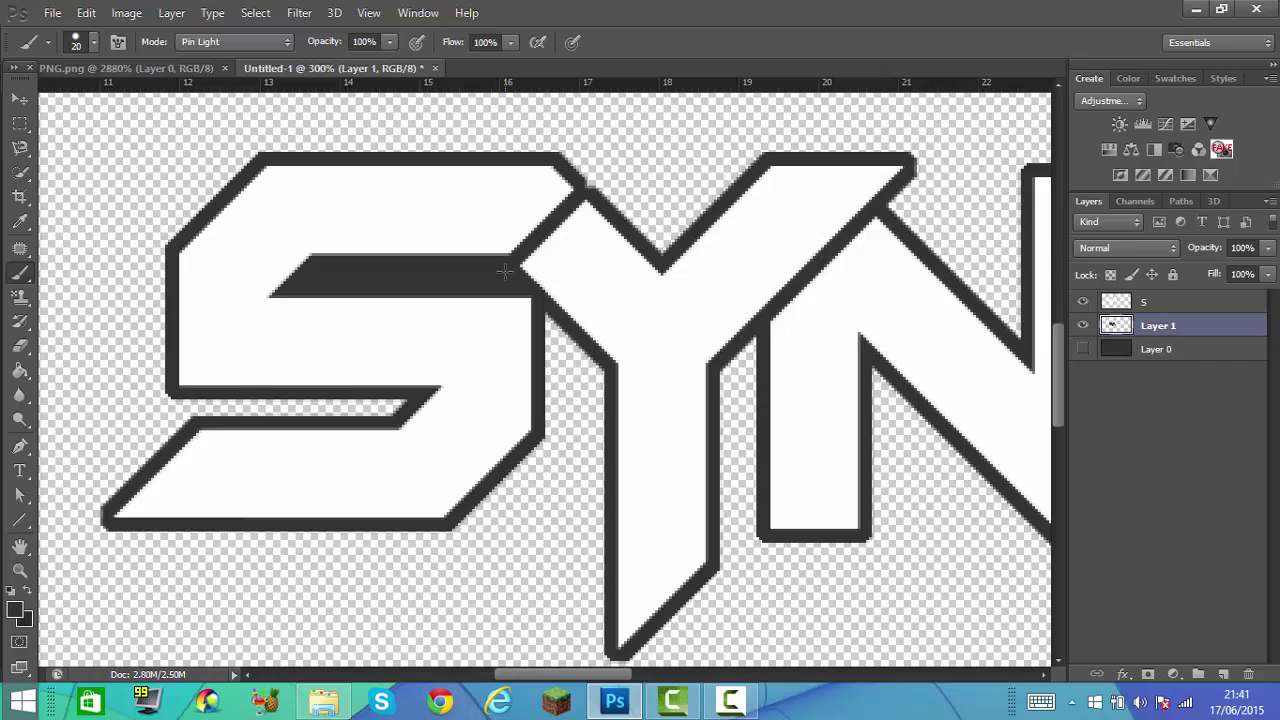
Try a dark brush stroke beneath the lower tip of the Y on Layer 1
scroll(793, 371, "down", 1)
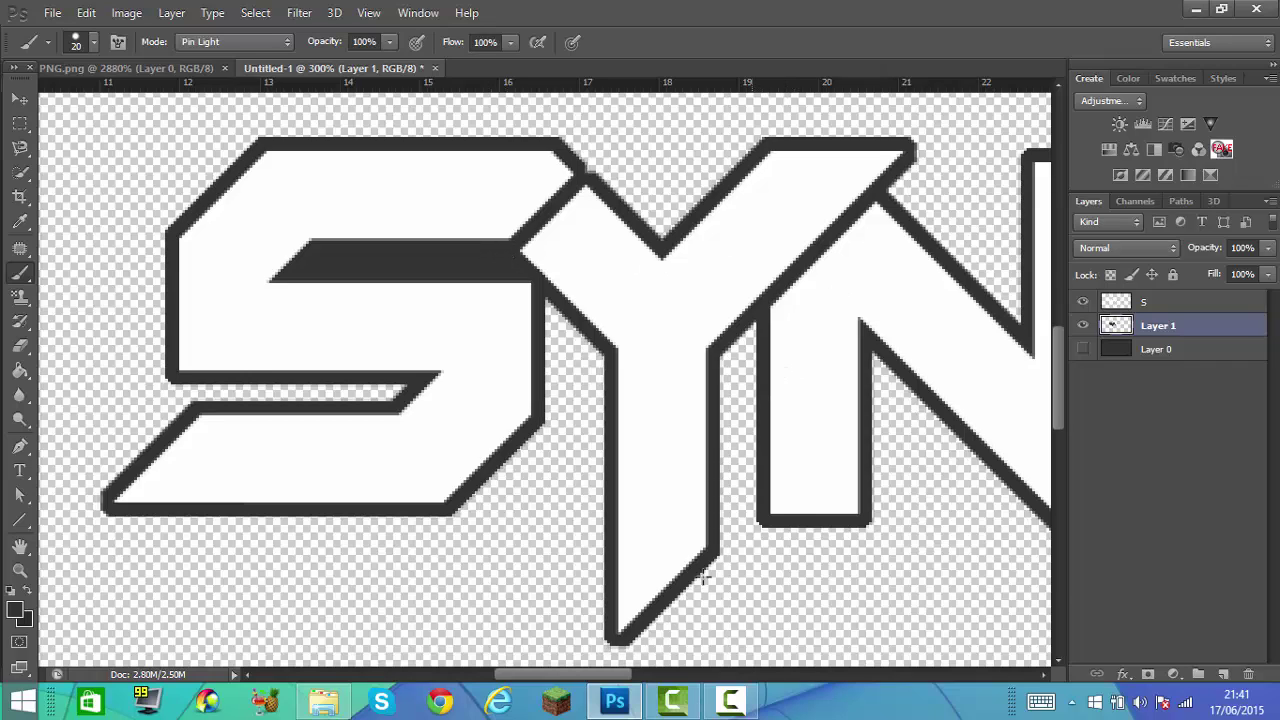
left_click_drag(600, 650, 688, 646)
key("ctrl+z")
Show the background layer again and inspect the SYN lettering on the whole canvas and up close at 200%
mouse_move(618, 676)
left_mouse_down()
mouse_move(648, 667)
mouse_move(593, 656)
mouse_move(612, 660)
left_mouse_up()
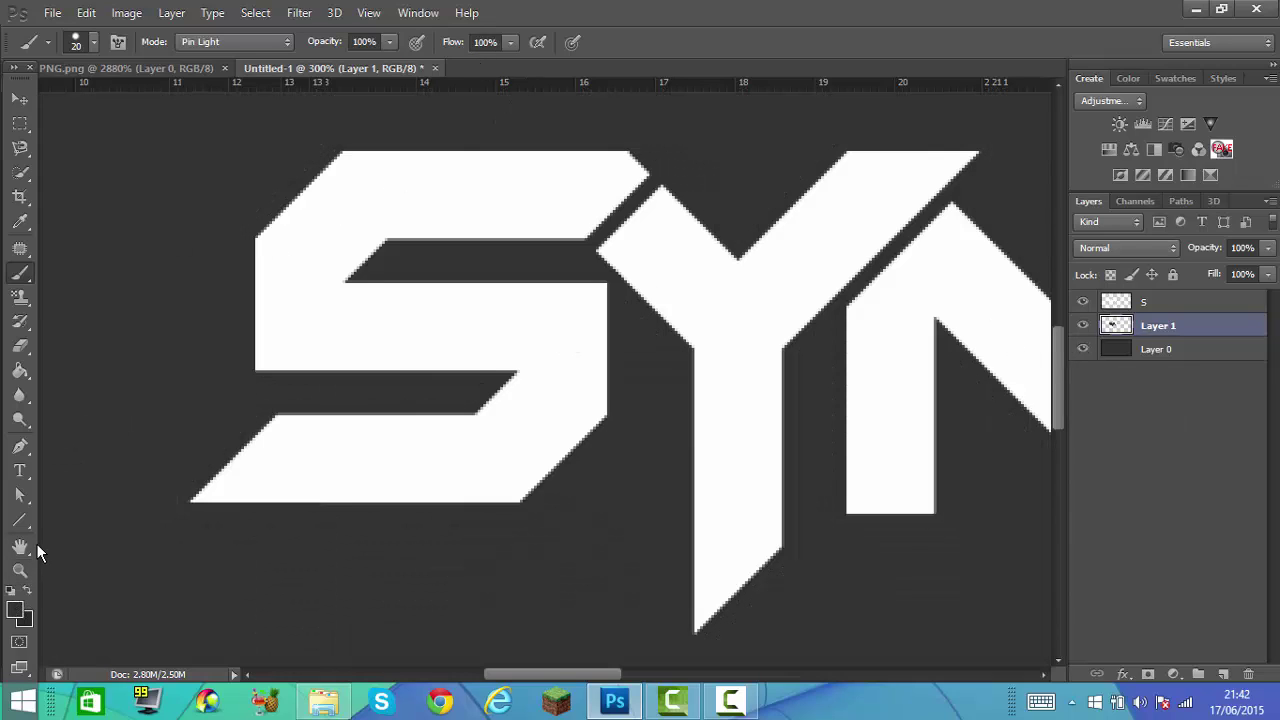
left_click(19, 570)
left_click(561, 41)
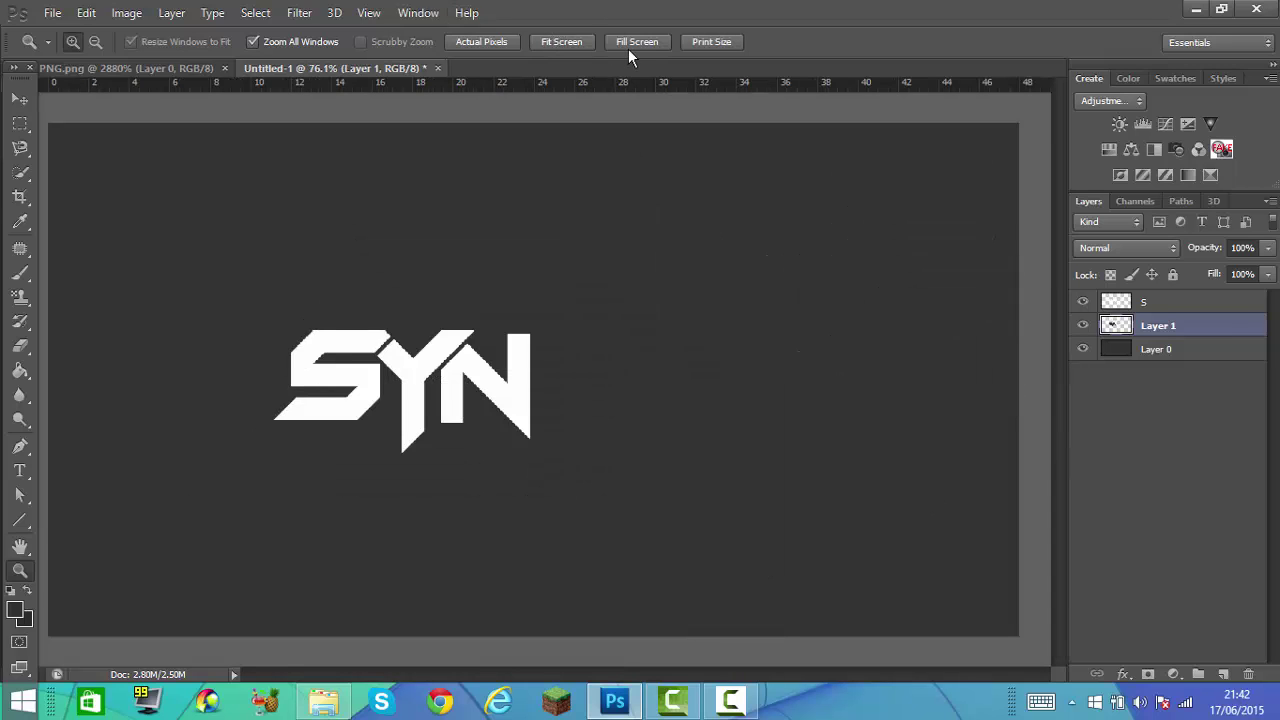
left_click(640, 42)
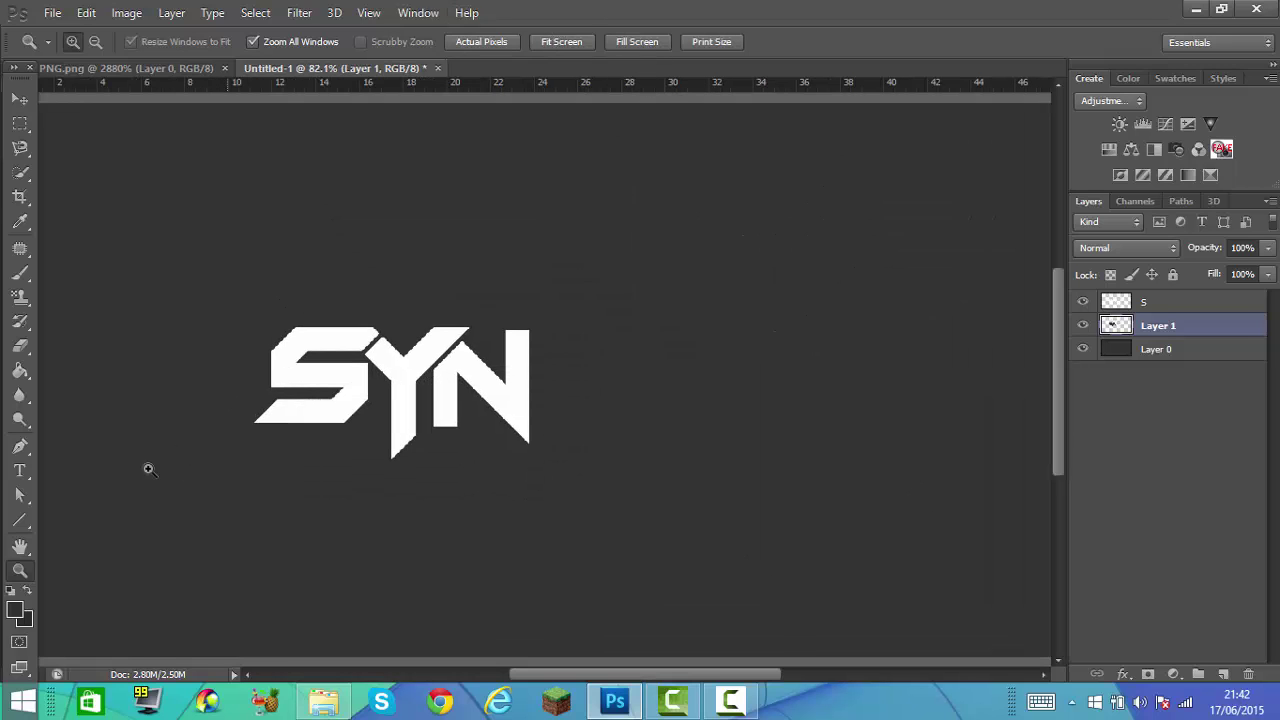
left_click(284, 437)
left_click(286, 423)
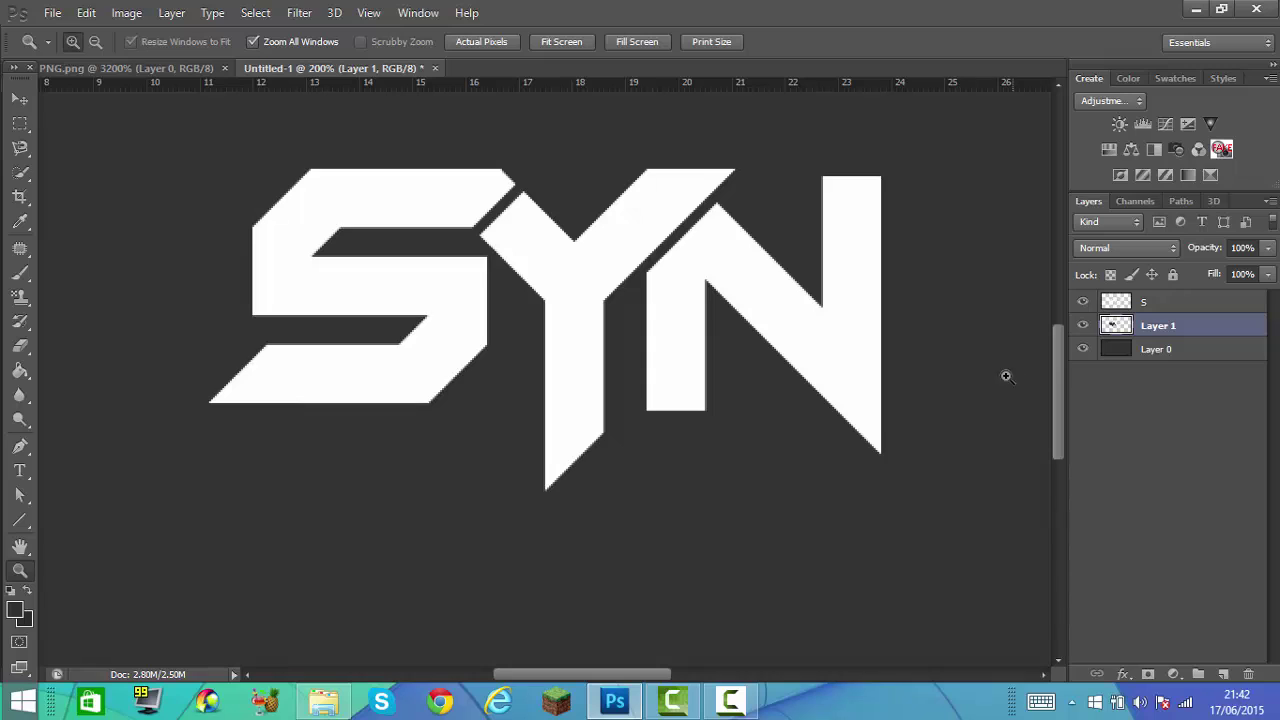
left_click_drag(1058, 374, 1064, 346)
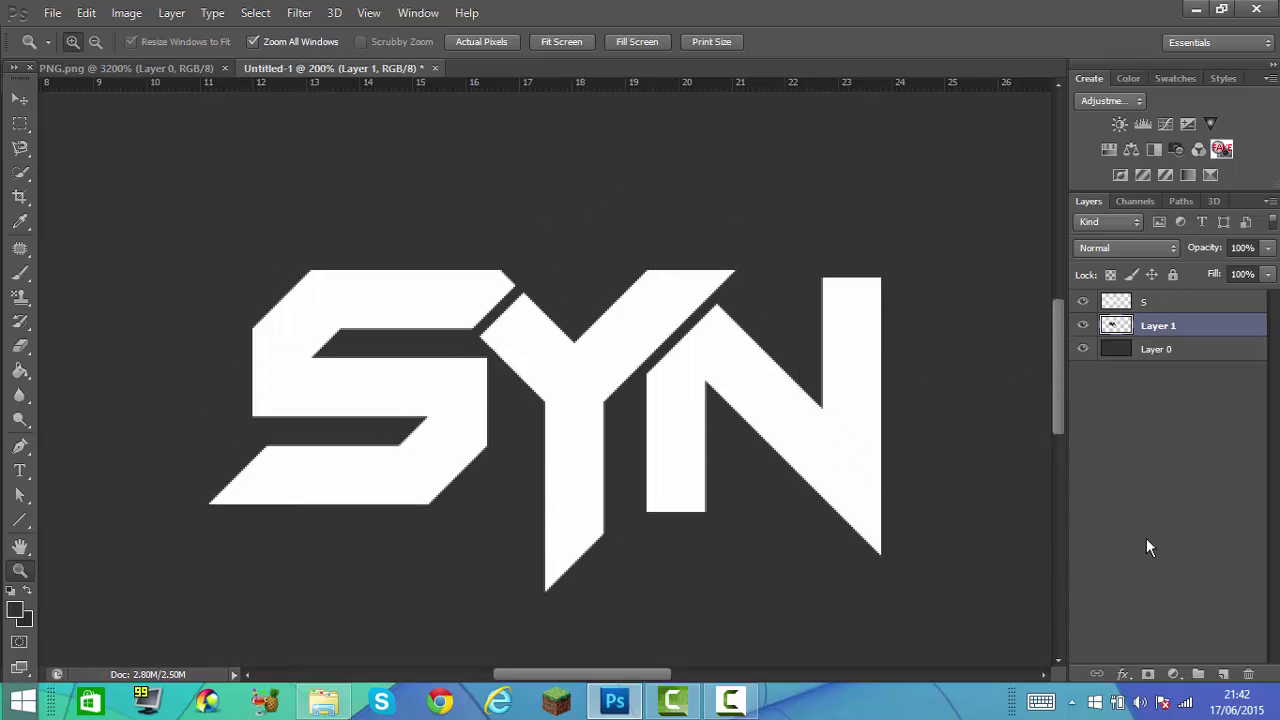
left_click_drag(1055, 390, 1057, 409)
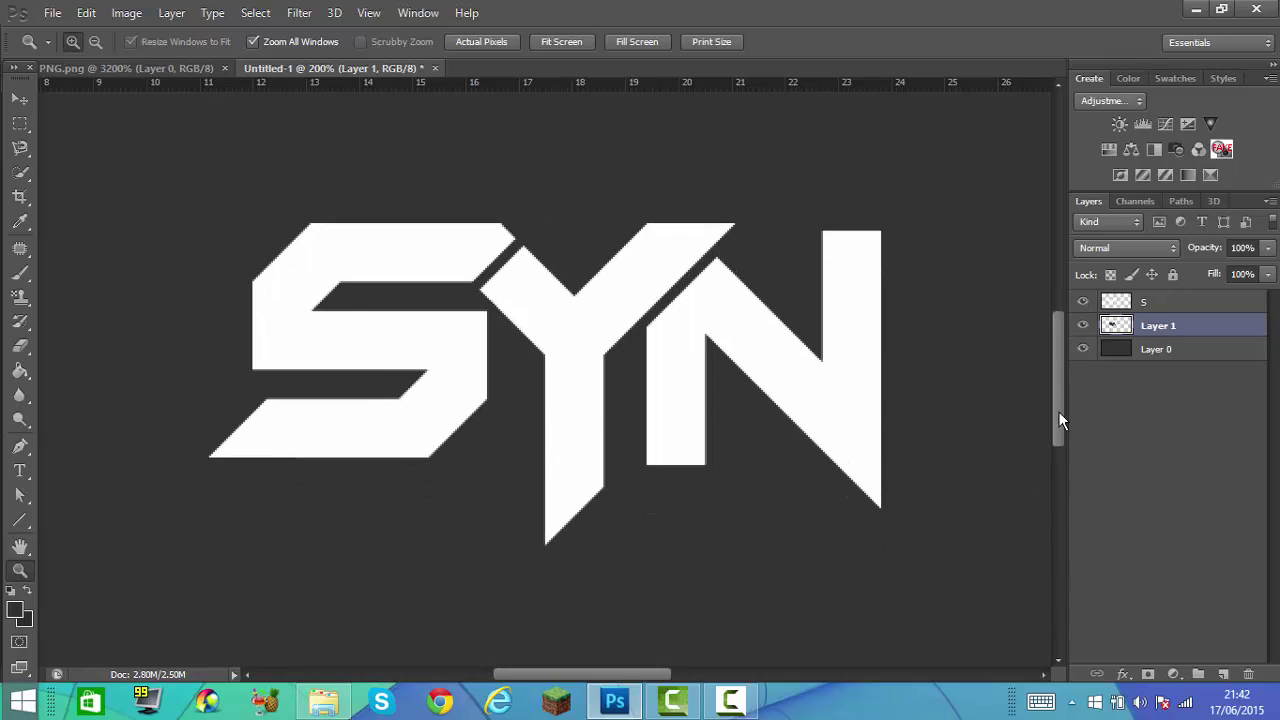
Create a new layer directly beneath Layer 1 and load Layer 1's outline shape as a selection
left_click(1222, 676)
left_click_drag(1178, 350, 1180, 359)
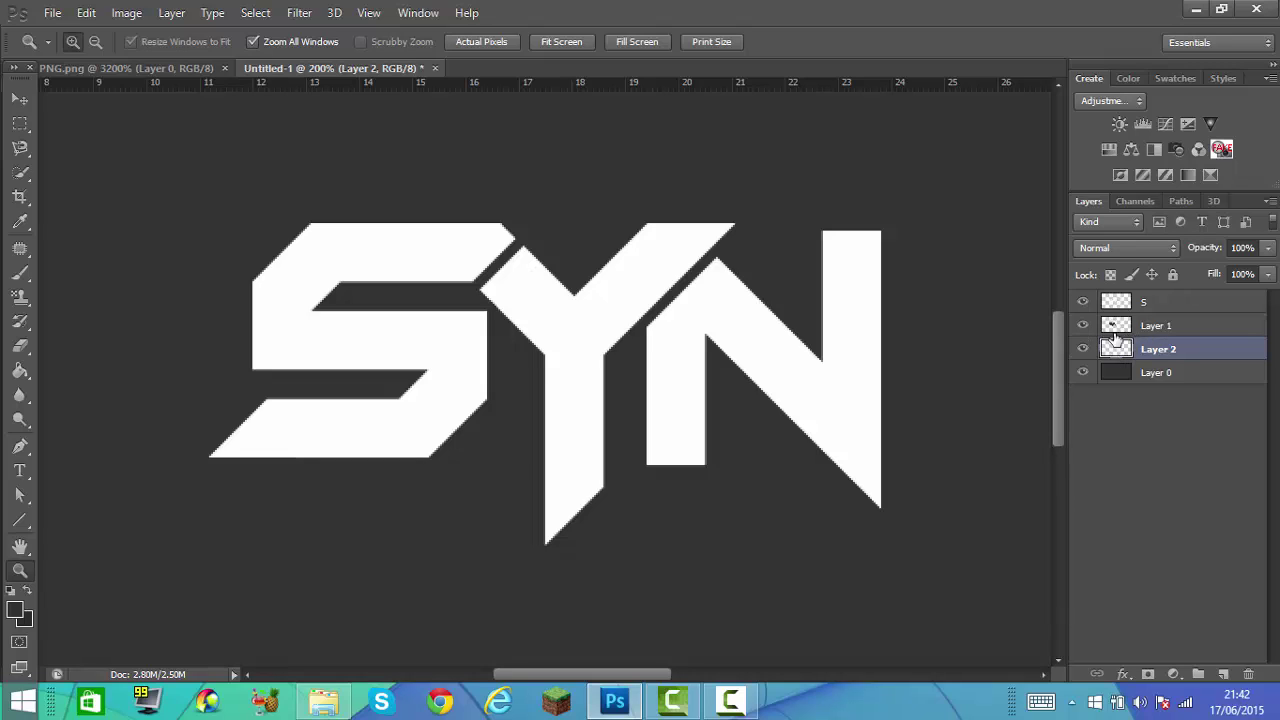
left_click(1142, 326)
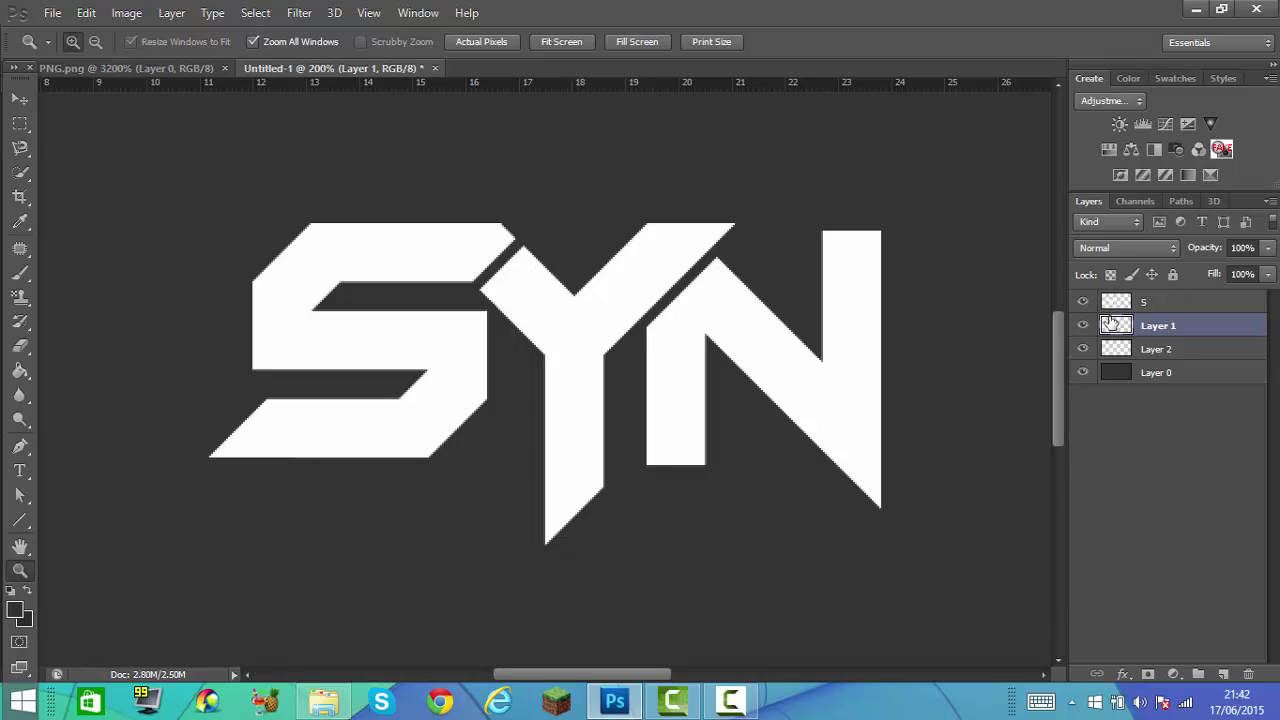
left_click(1114, 327, "ctrl")
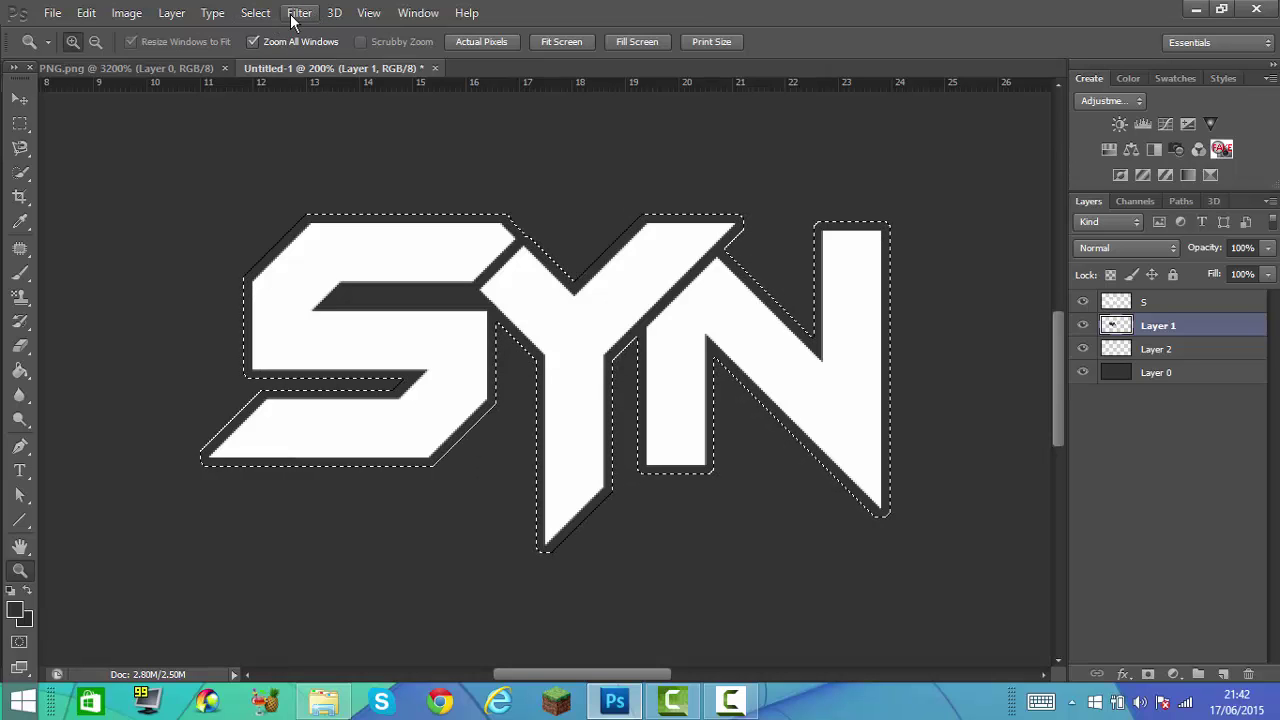
Try expanding the outline selection by 5 pixels
left_click(255, 12)
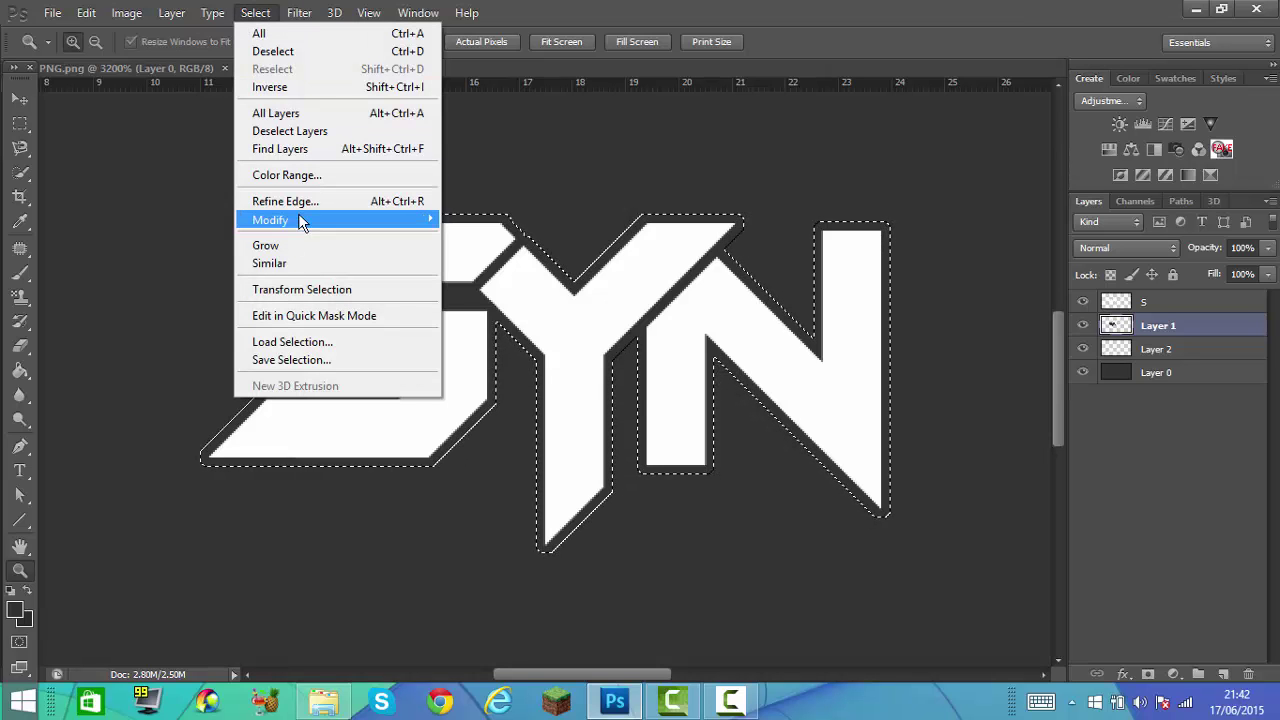
mouse_move(300, 219)
left_click(470, 256)
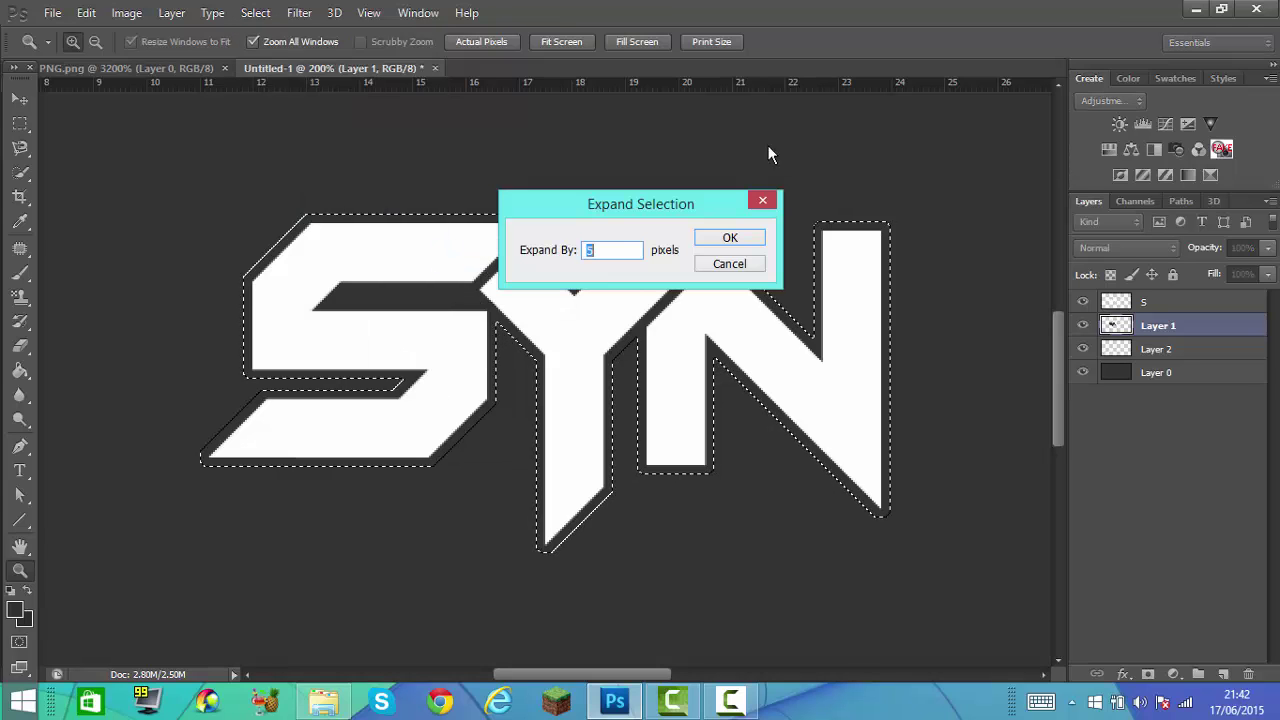
type("5")
left_click(725, 240)
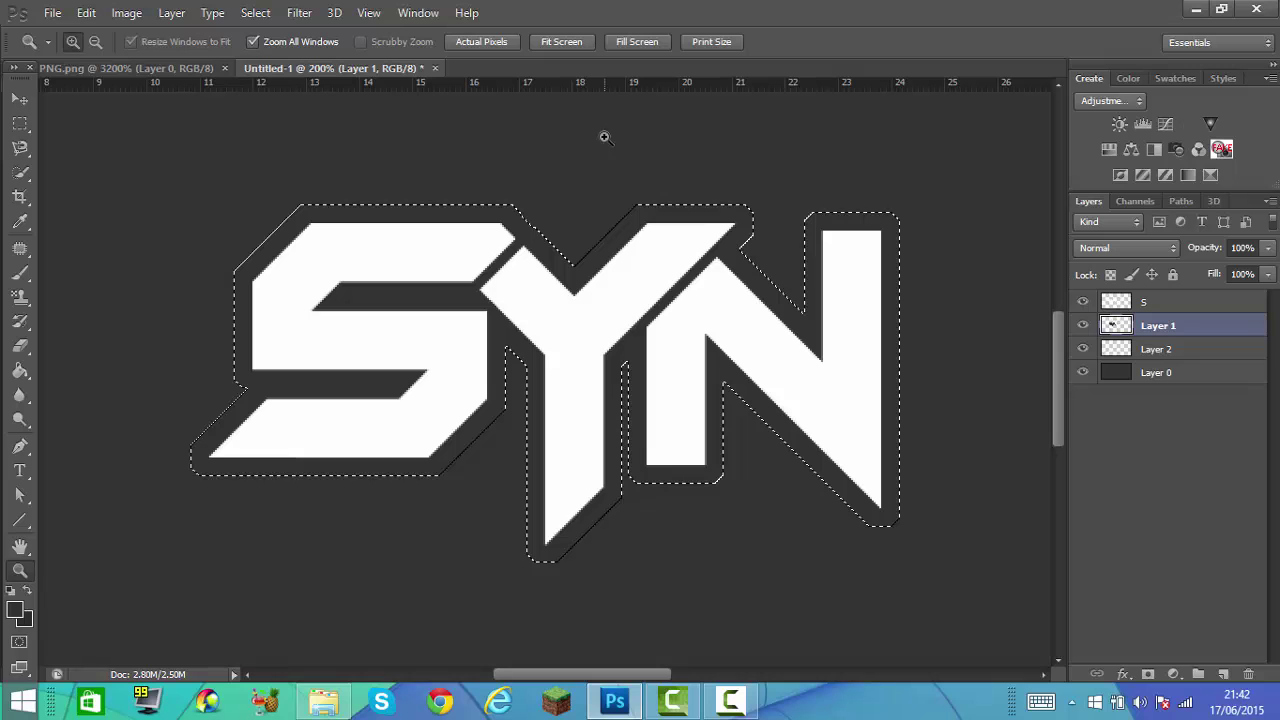
left_click(352, 14)
Try expanding the outline selection by 3 pixels while Layer 1 is active
left_click(255, 12)
mouse_move(408, 219)
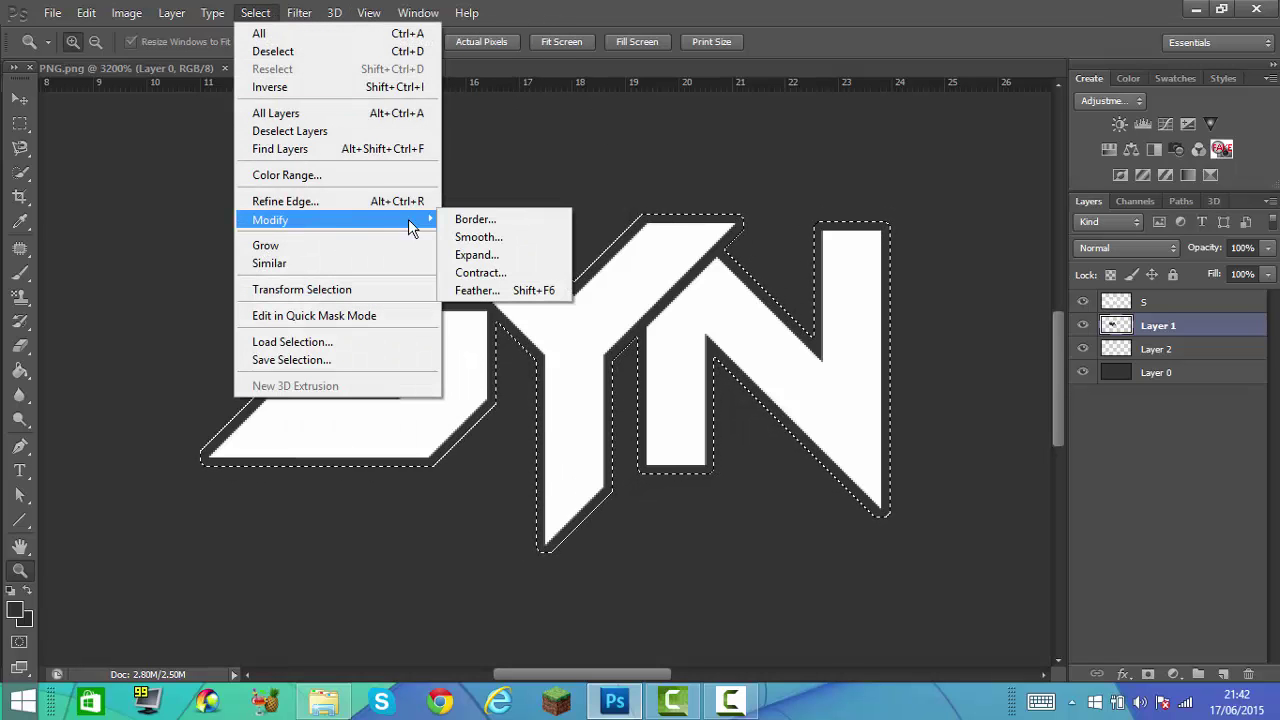
left_click(555, 255)
type("3")
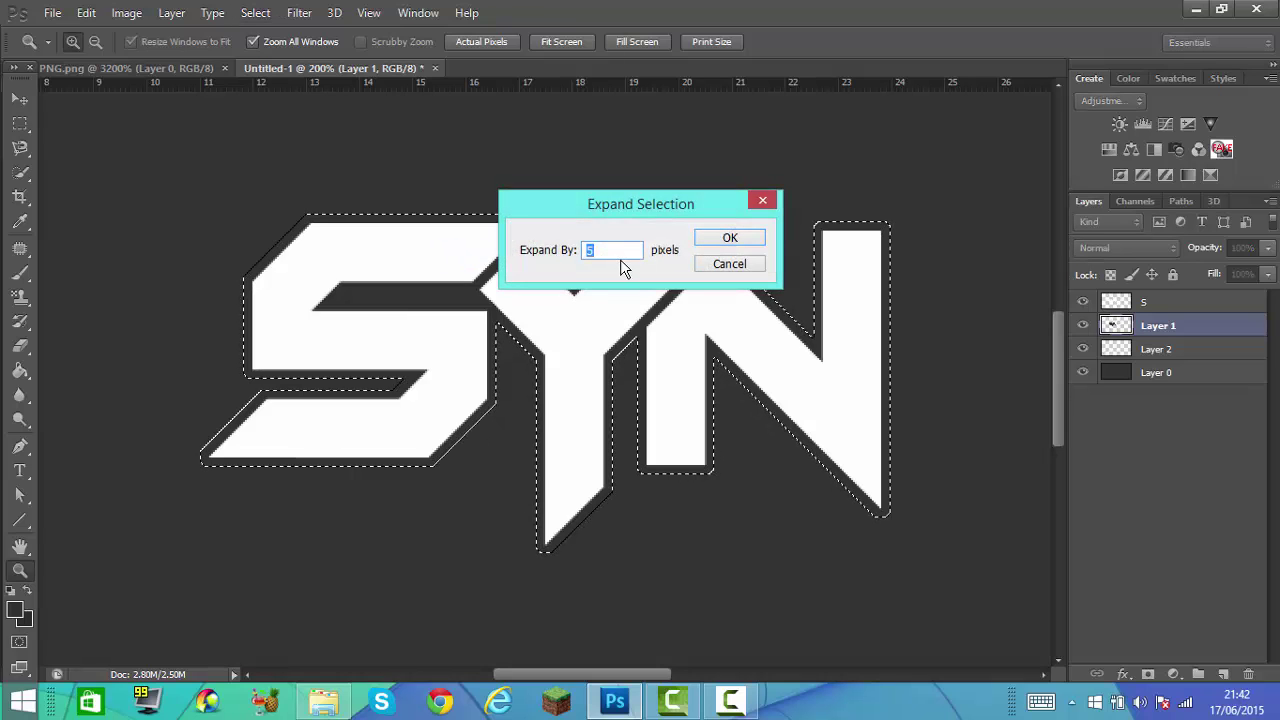
left_click(730, 238)
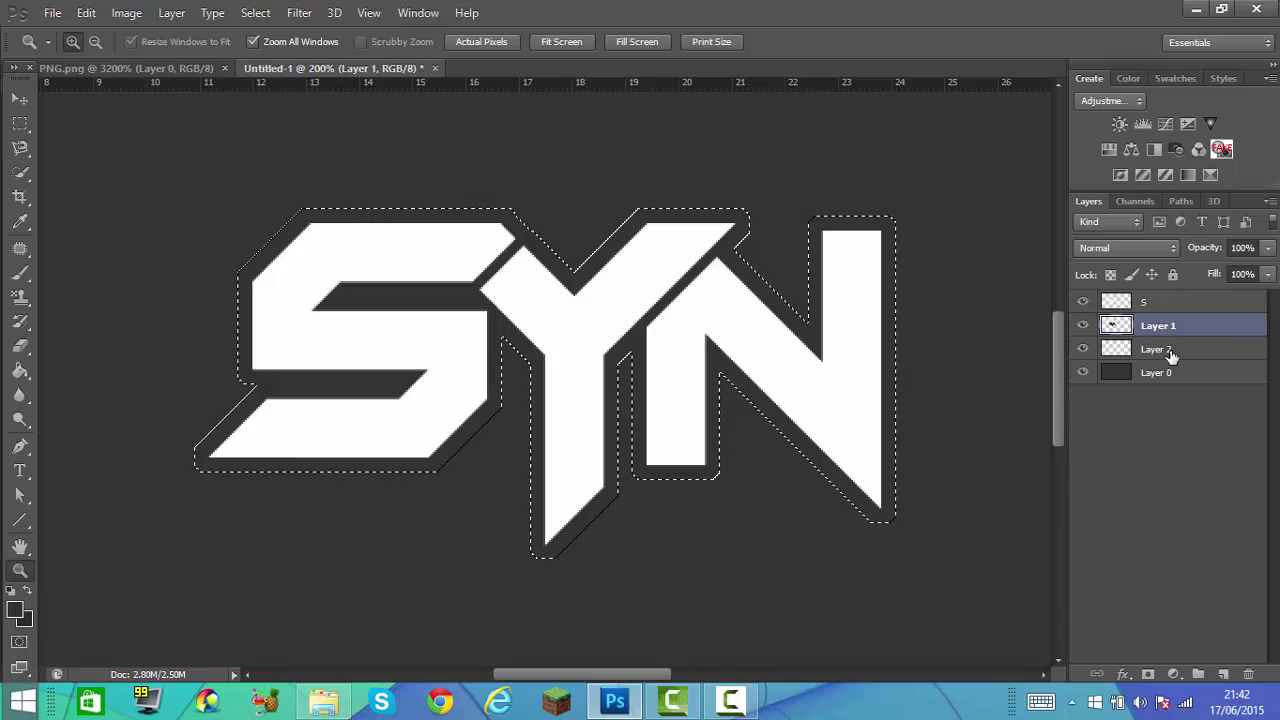
key("ctrl+z")
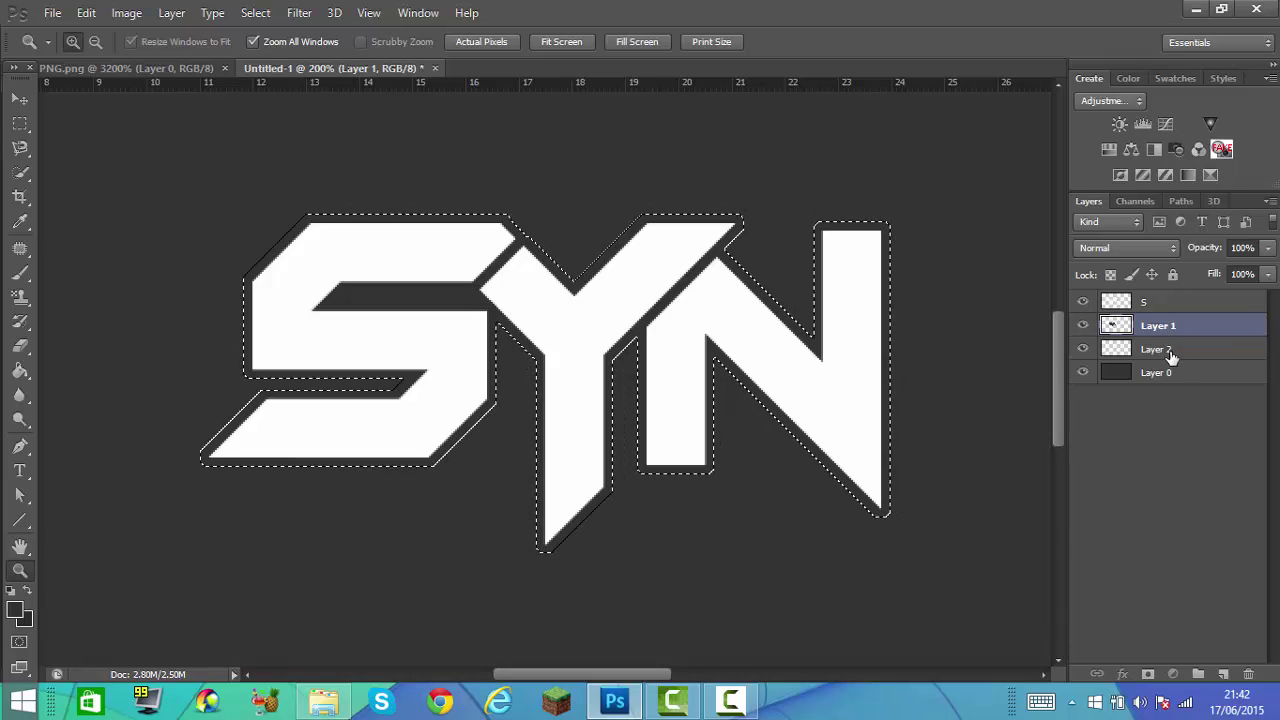
Make Layer 2 the active layer and expand the outline selection by 3 pixels
left_click(1150, 350)
left_click(272, 16)
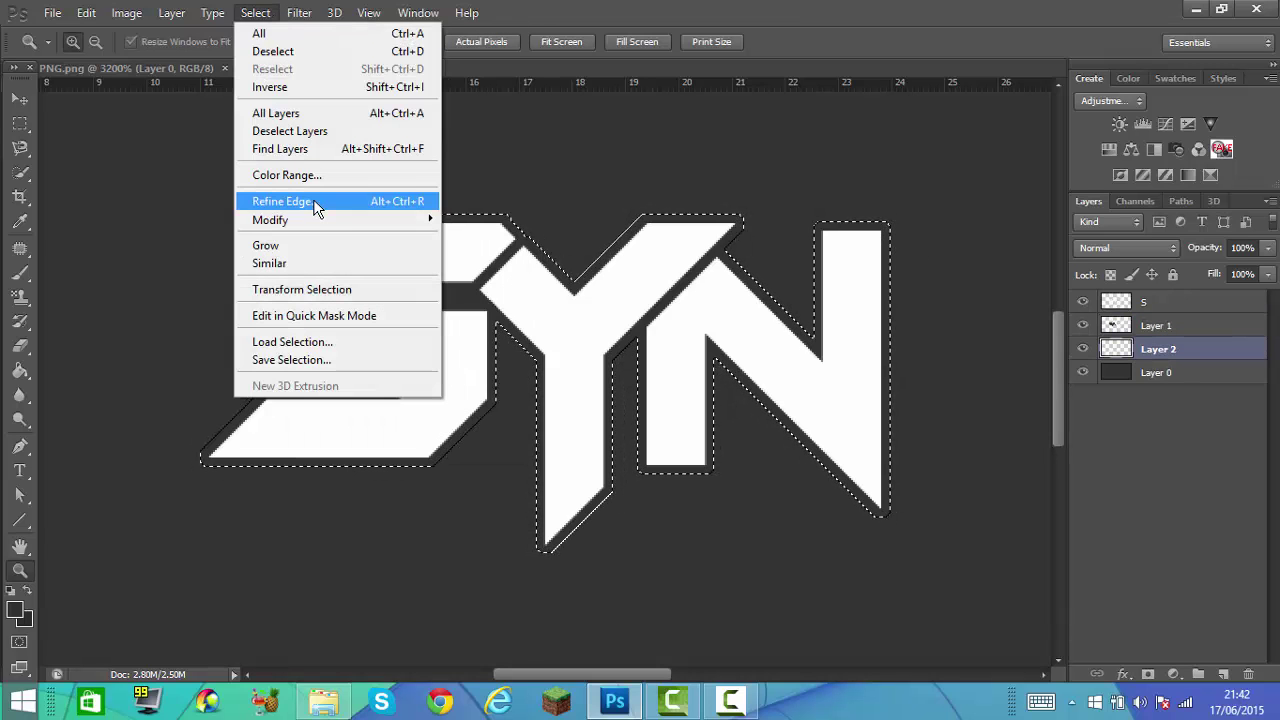
mouse_move(317, 219)
left_click(530, 255)
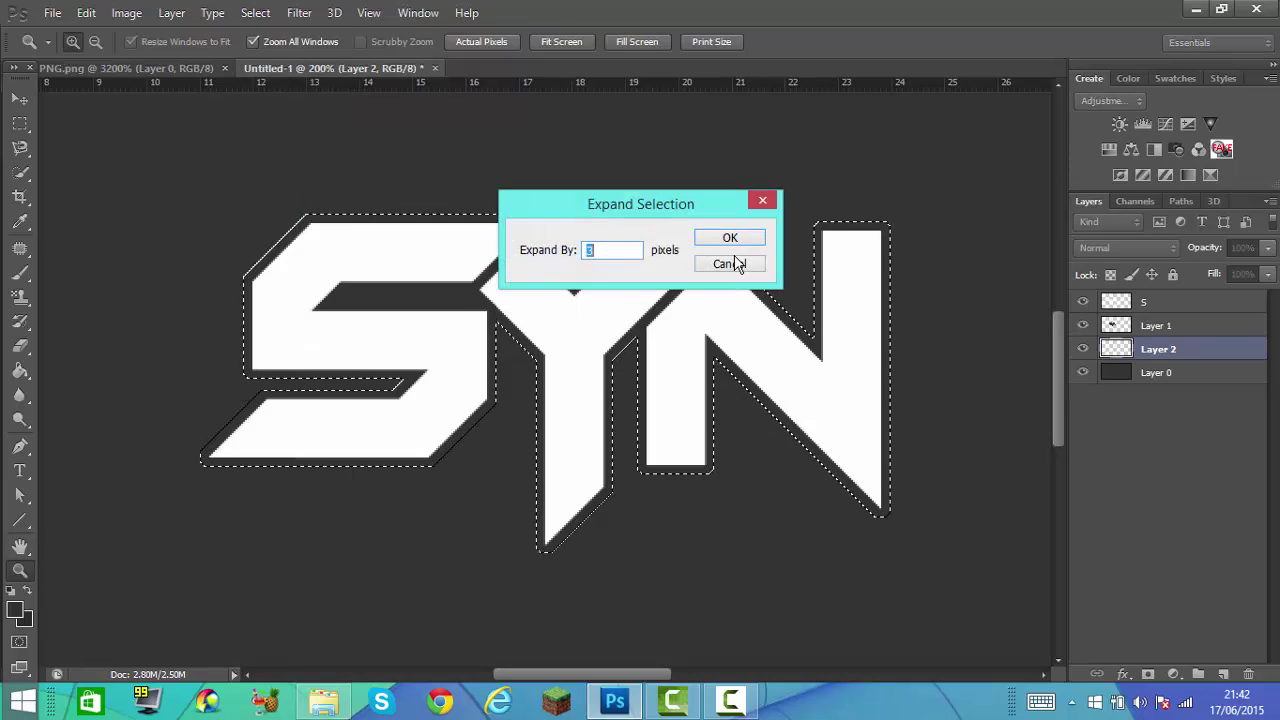
left_click(735, 240)
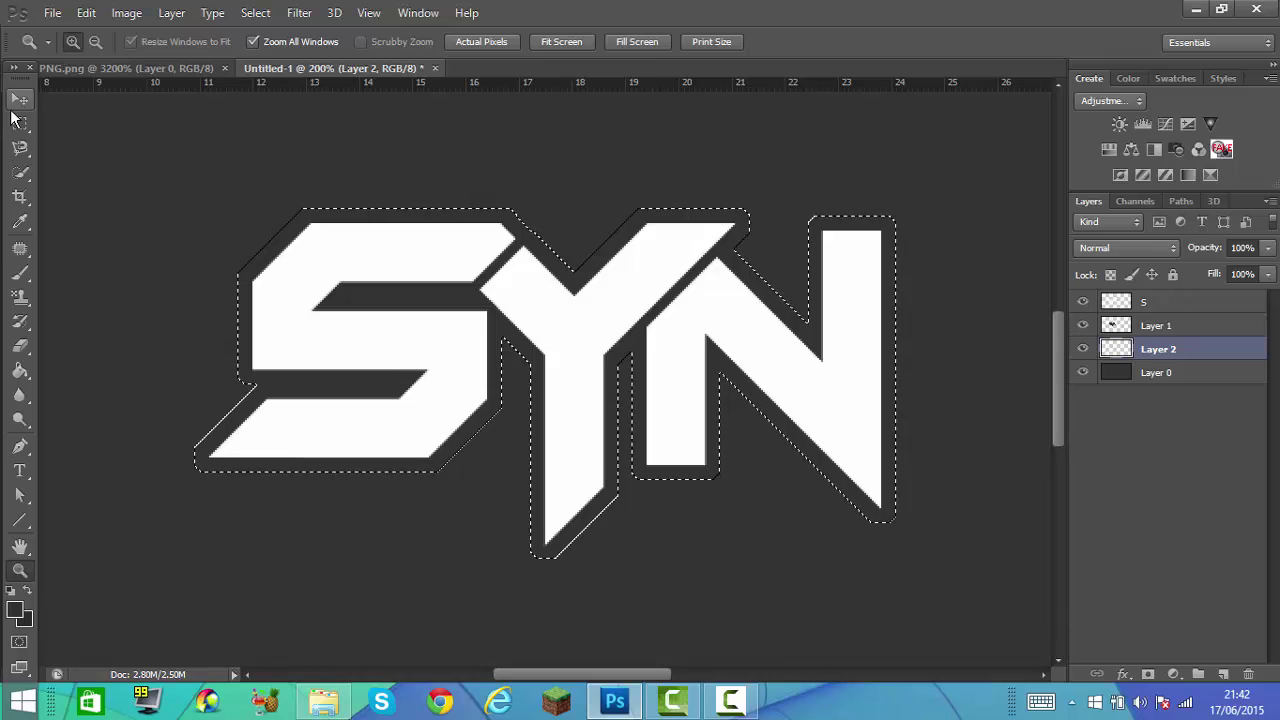
Fill the expanded outline selection on Layer 2 with teal #0094a5 and check it against a hidden background
left_click(19, 98)
left_click(19, 122)
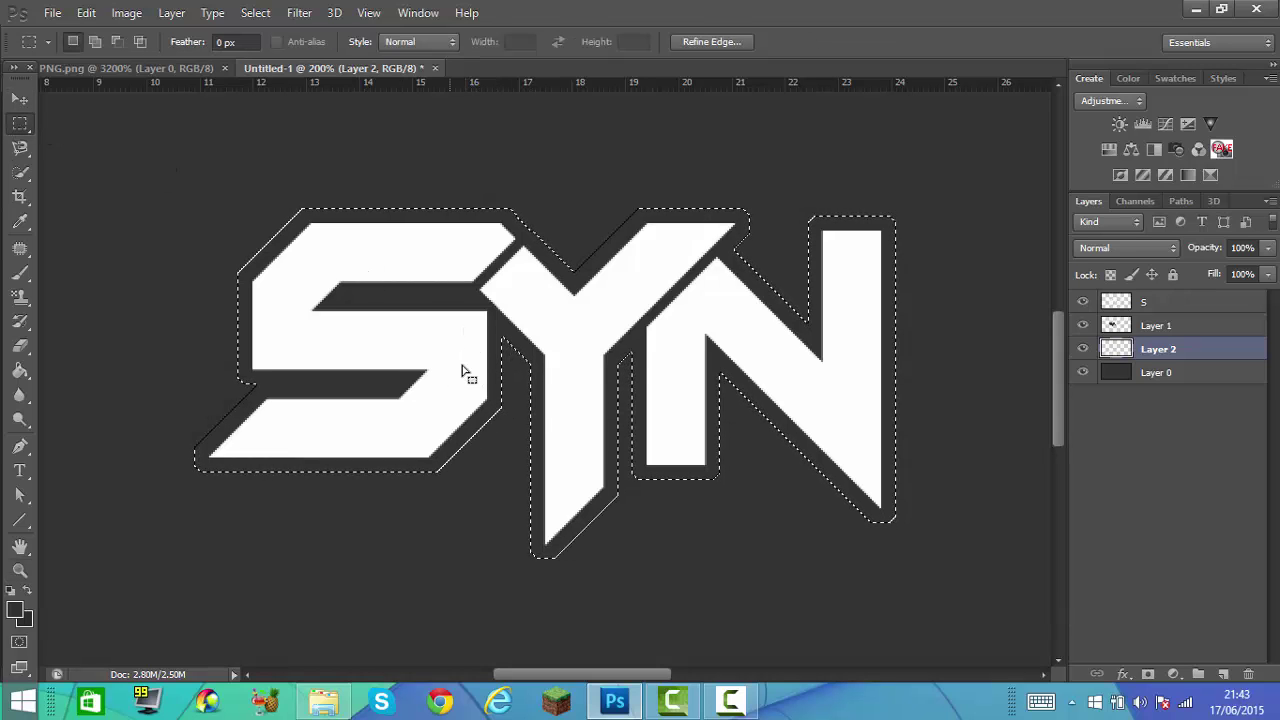
right_click(462, 356)
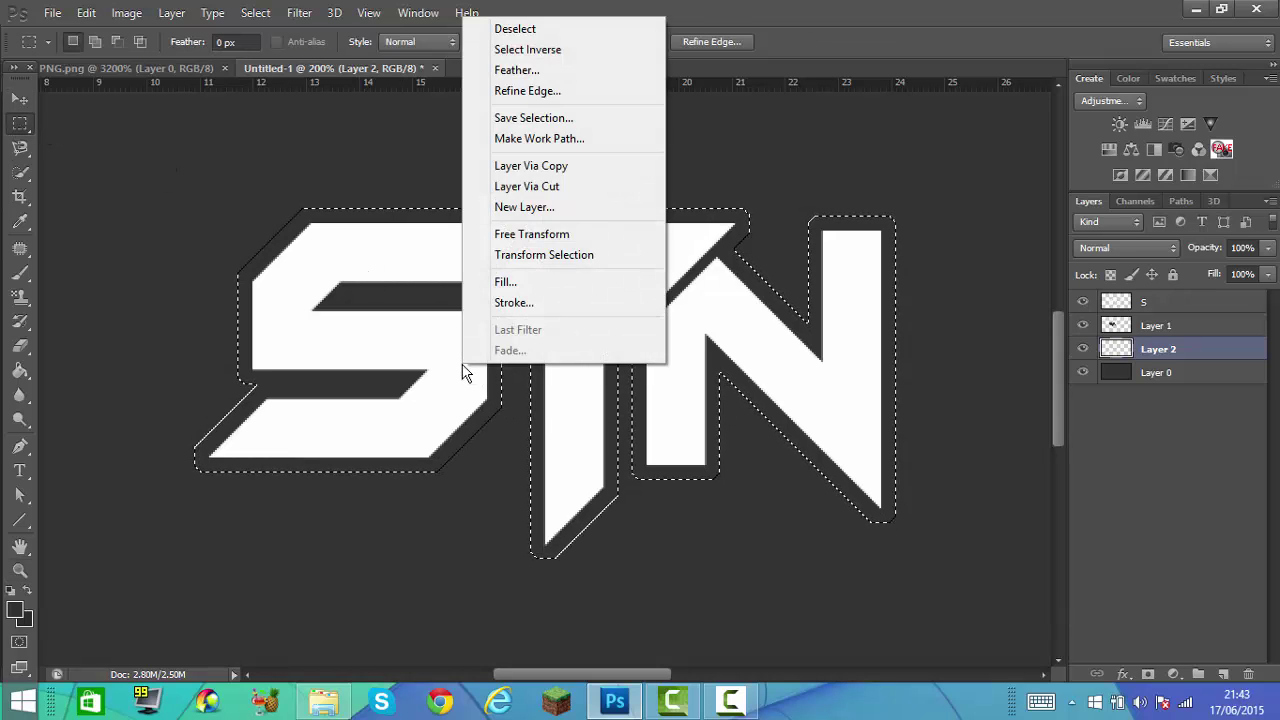
left_click(540, 281)
left_click(636, 210)
left_click(634, 258)
left_click_drag(993, 270, 999, 287)
left_click_drag(946, 290, 1018, 247)
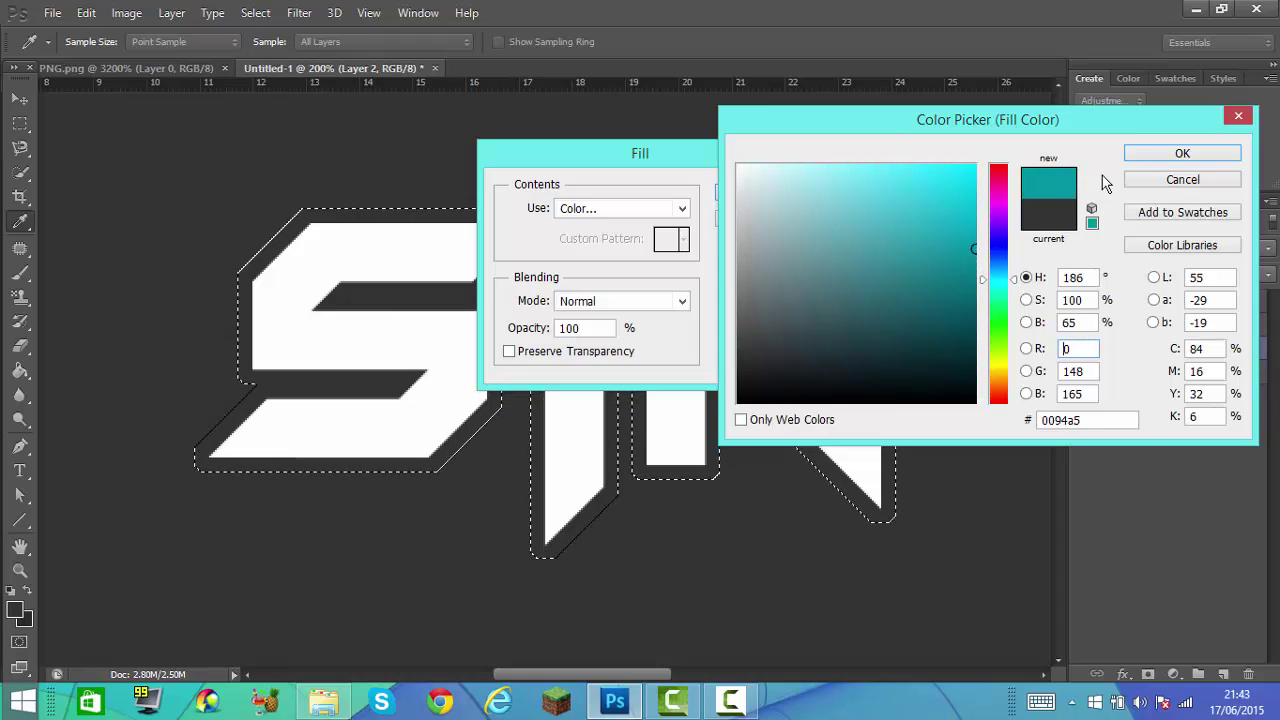
left_click(1152, 157)
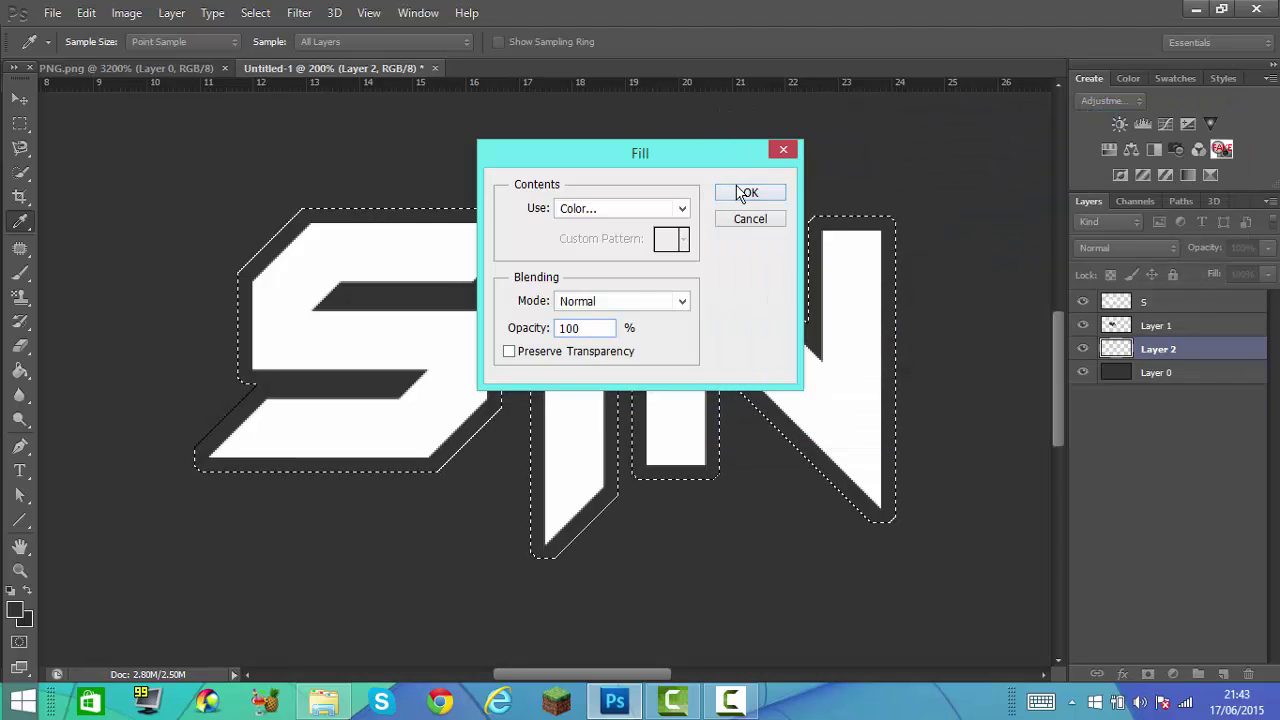
left_click(747, 192)
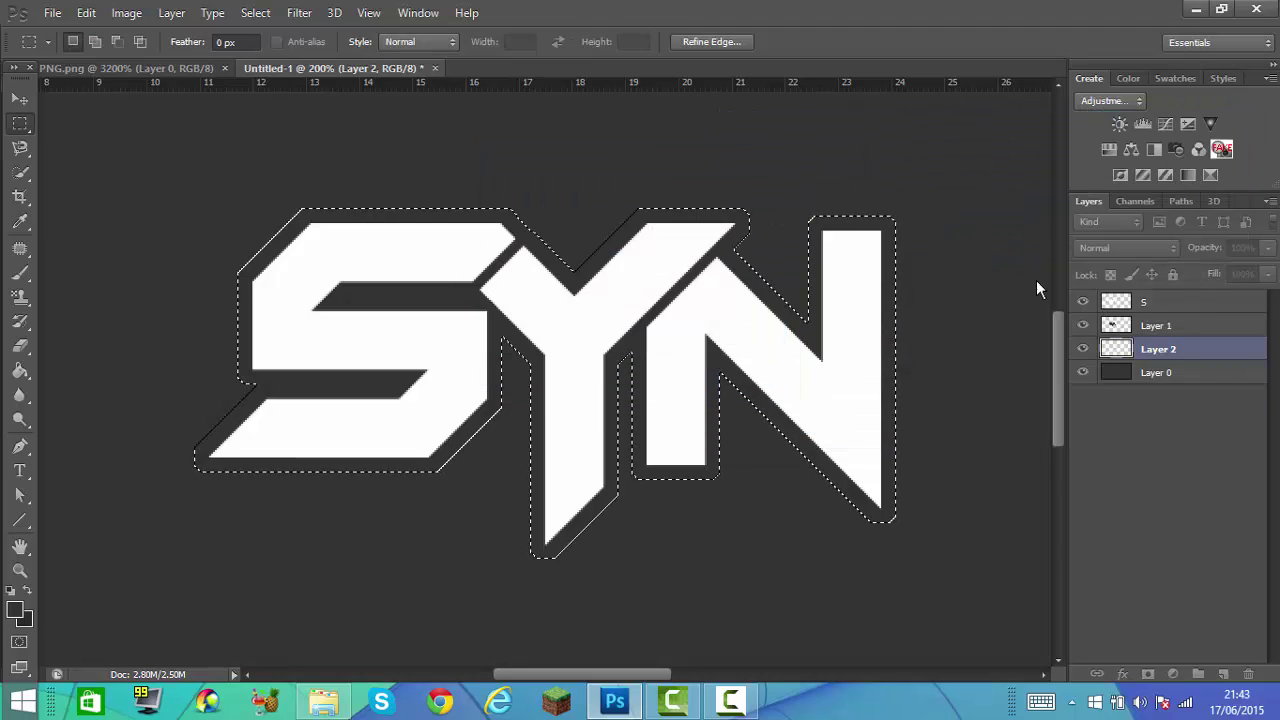
left_click(1082, 375)
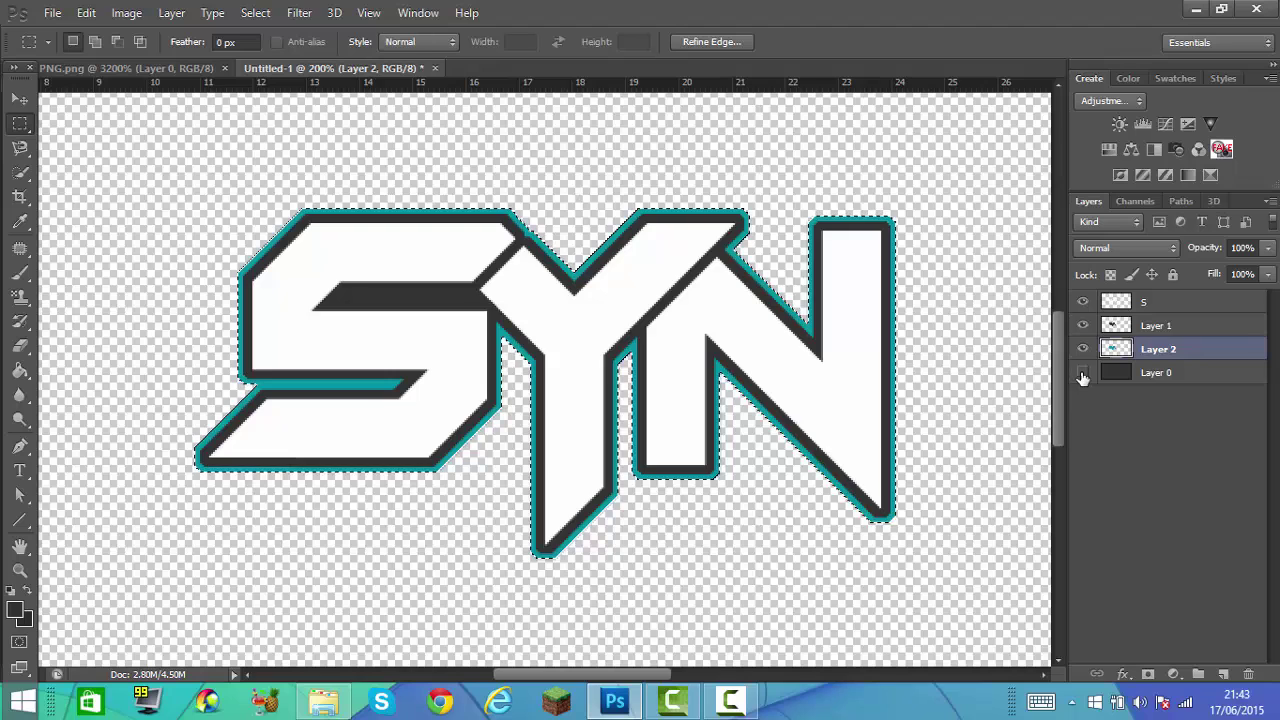
left_click(1082, 373)
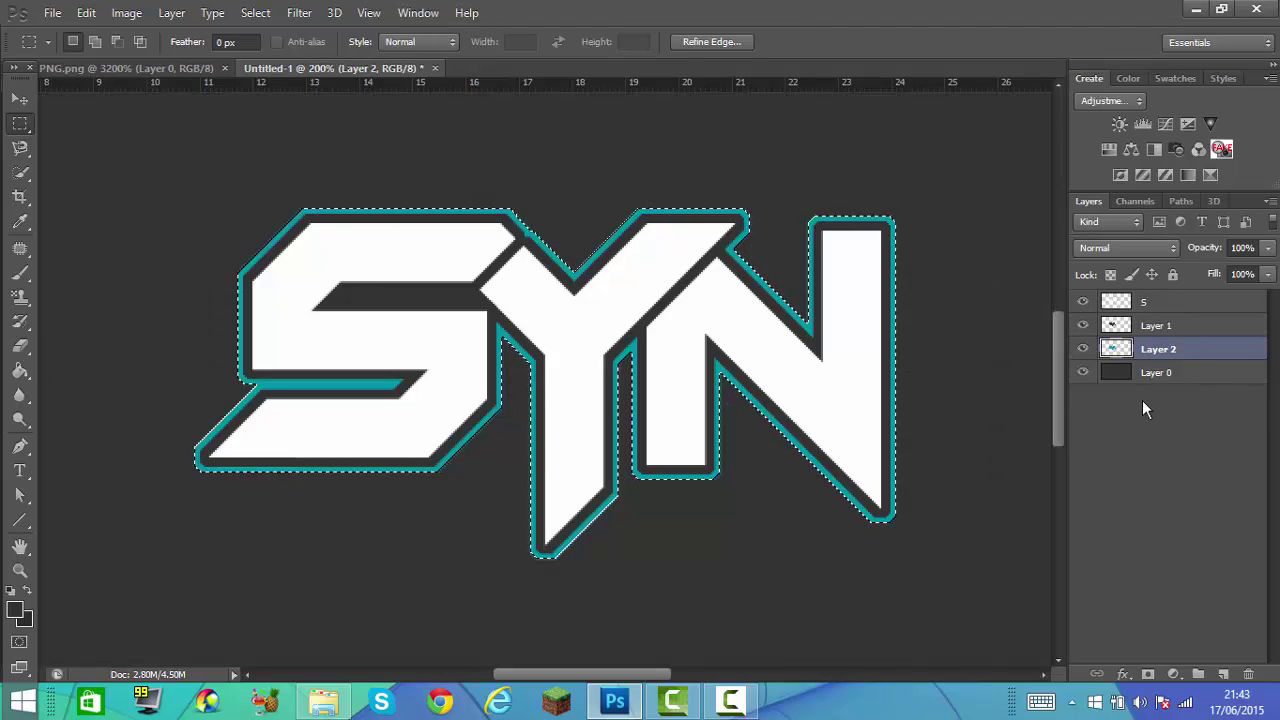
Create a new layer directly beneath Layer 2 and expand the outline selection by 3 pixels
left_click(1223, 674)
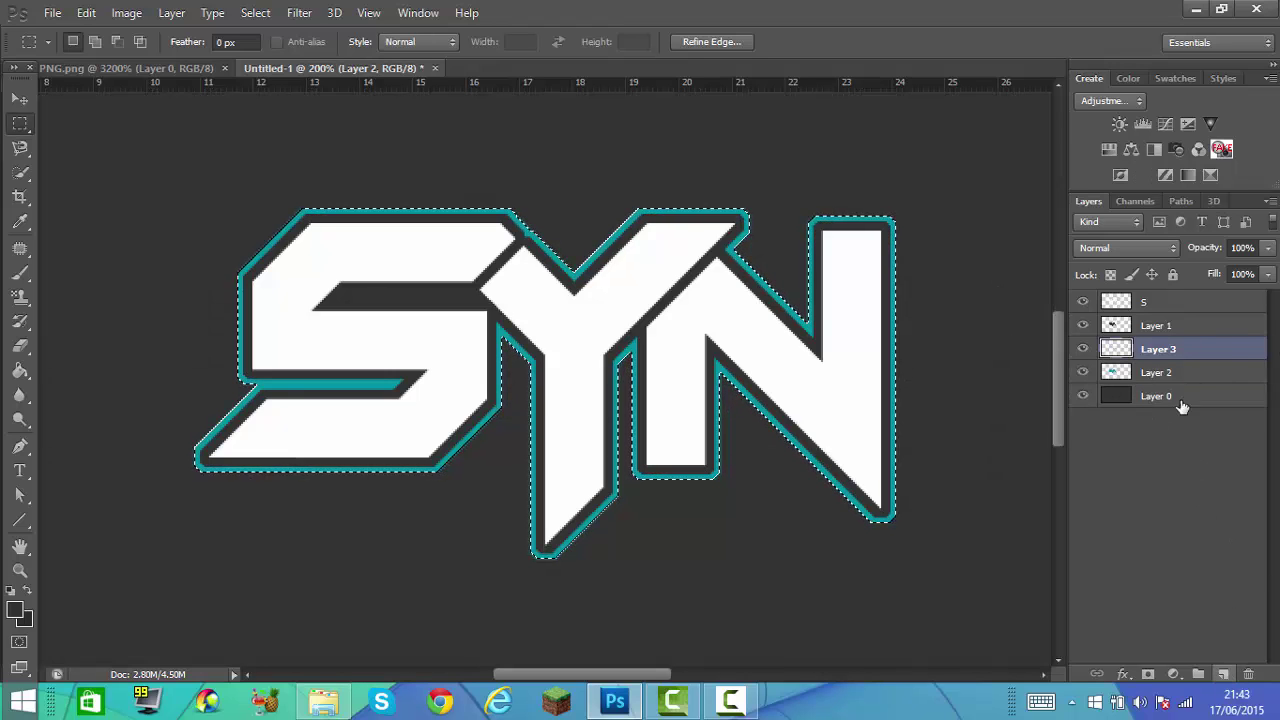
left_click_drag(1165, 352, 1155, 385)
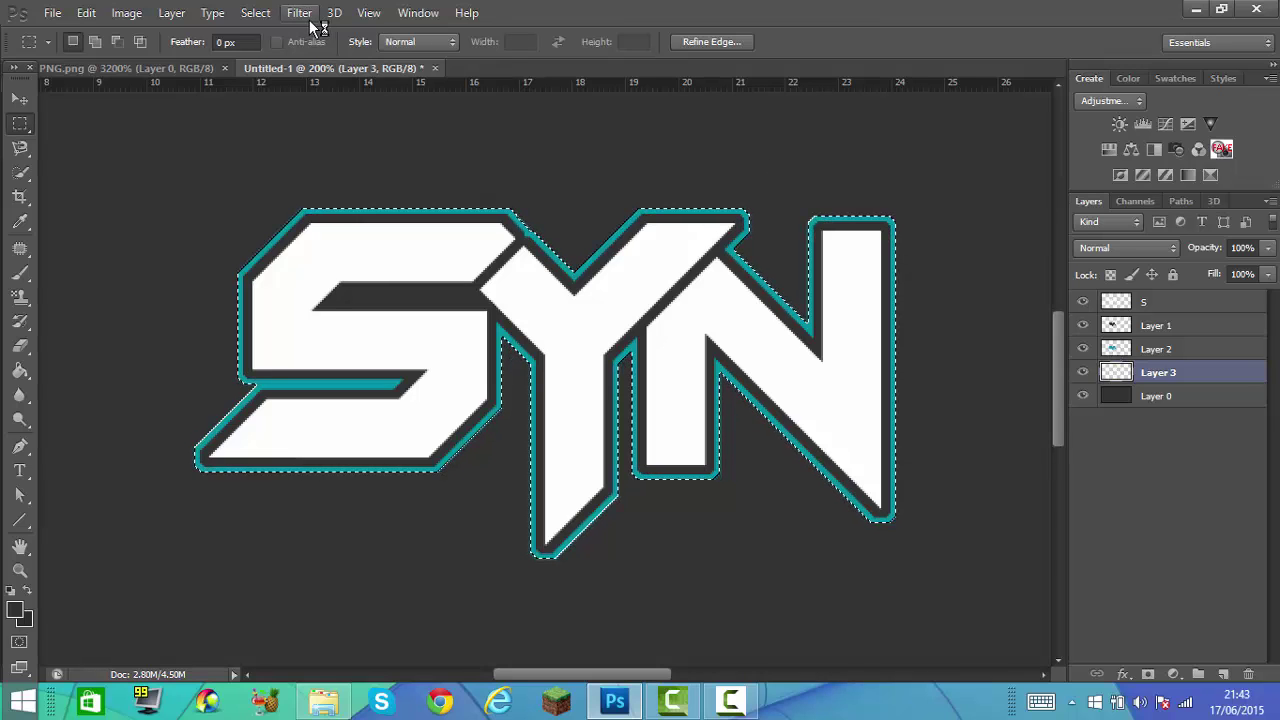
left_click(256, 14)
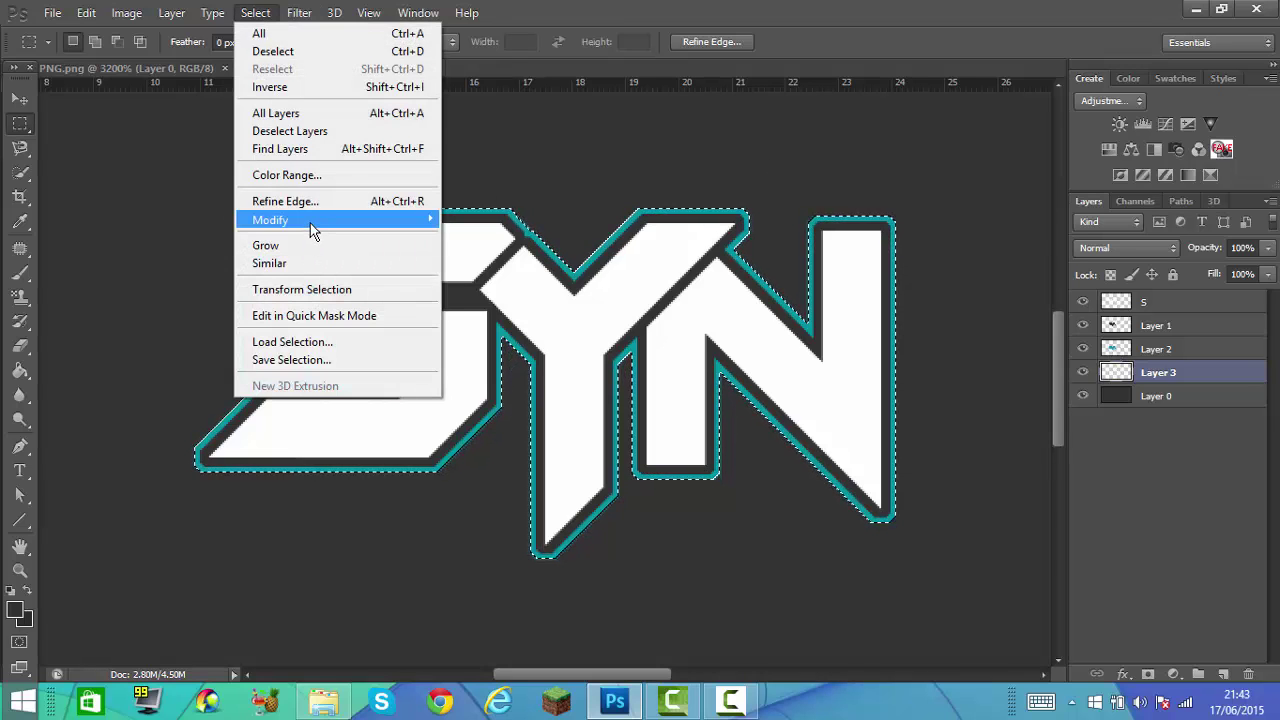
mouse_move(313, 232)
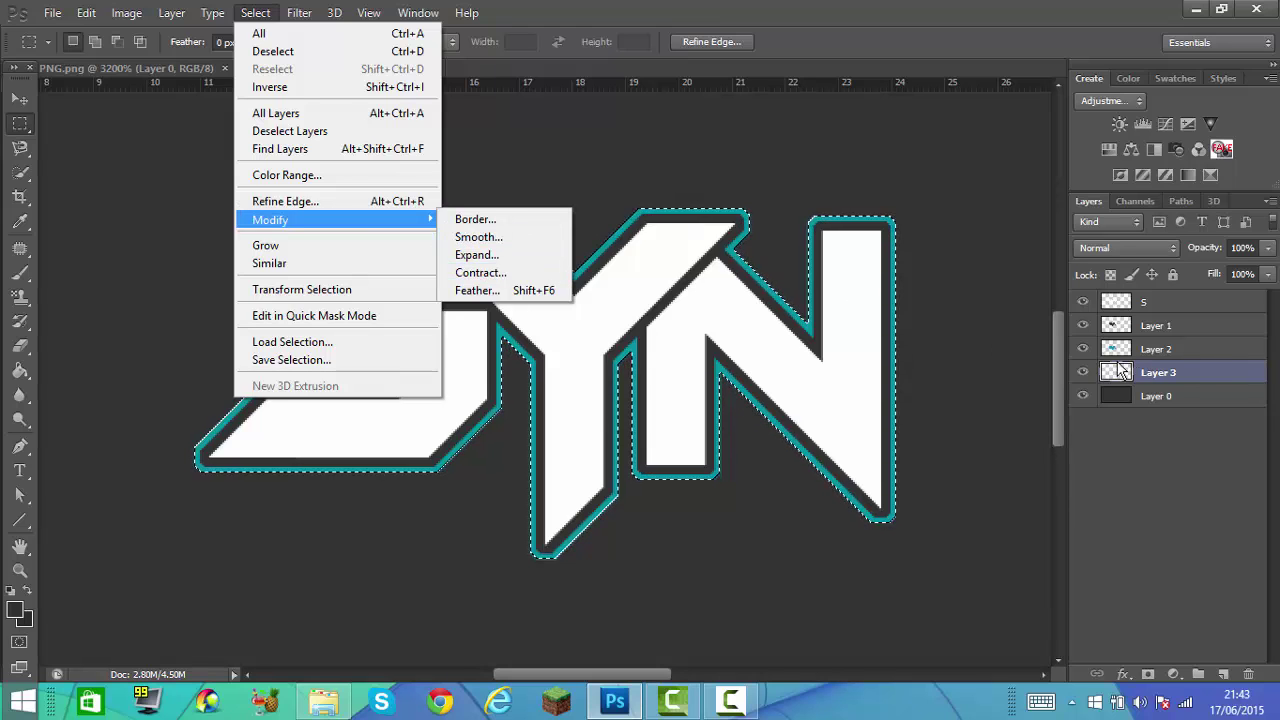
left_click(477, 254)
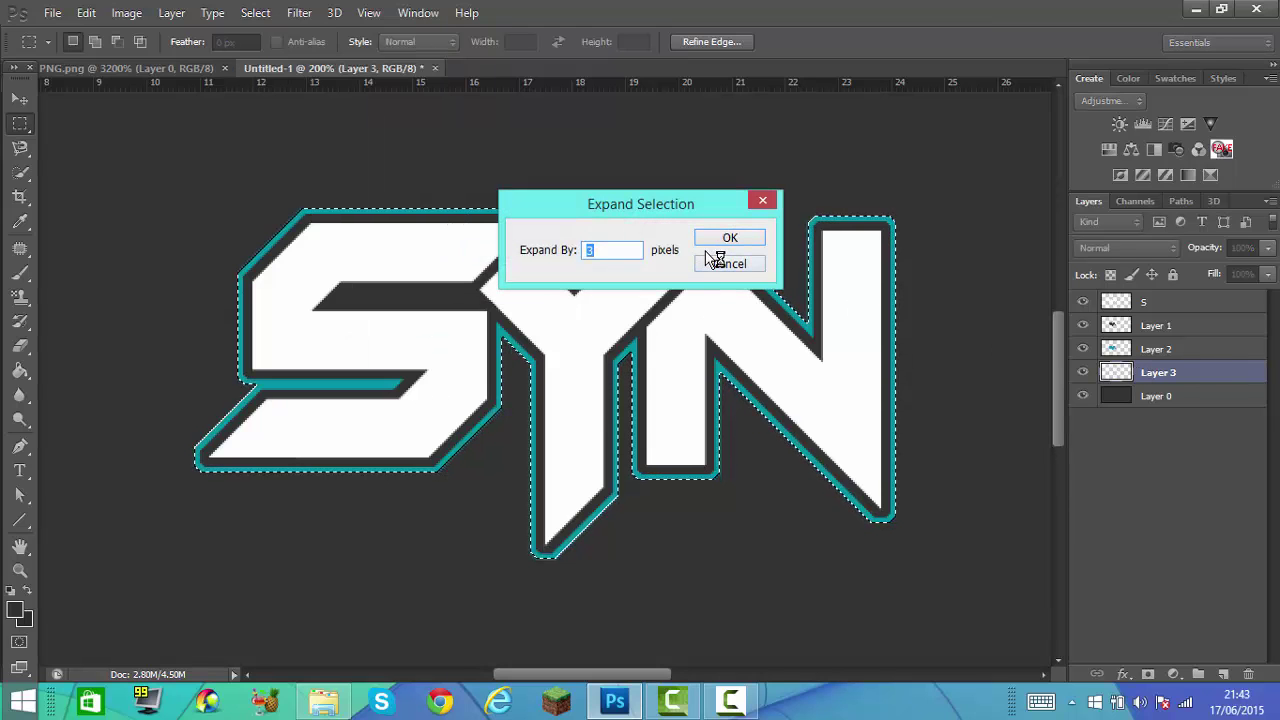
type("2")
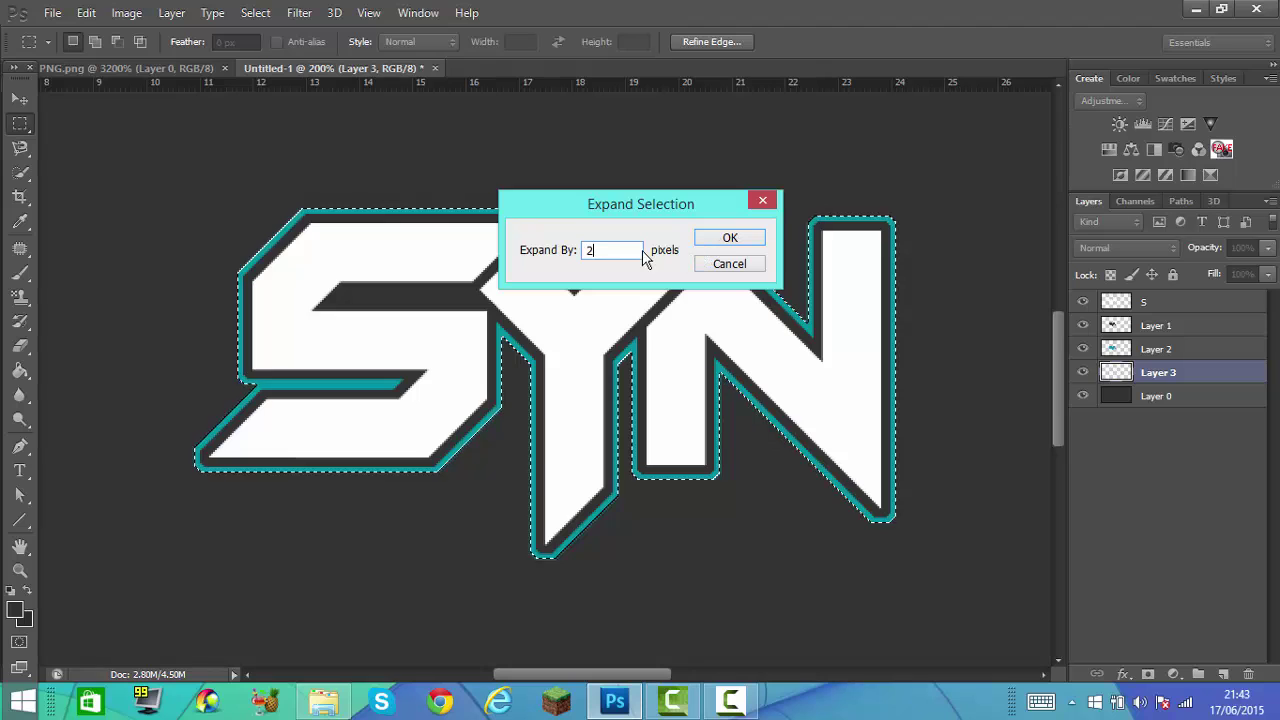
key("BackSpace")
type("3")
left_click(758, 240)
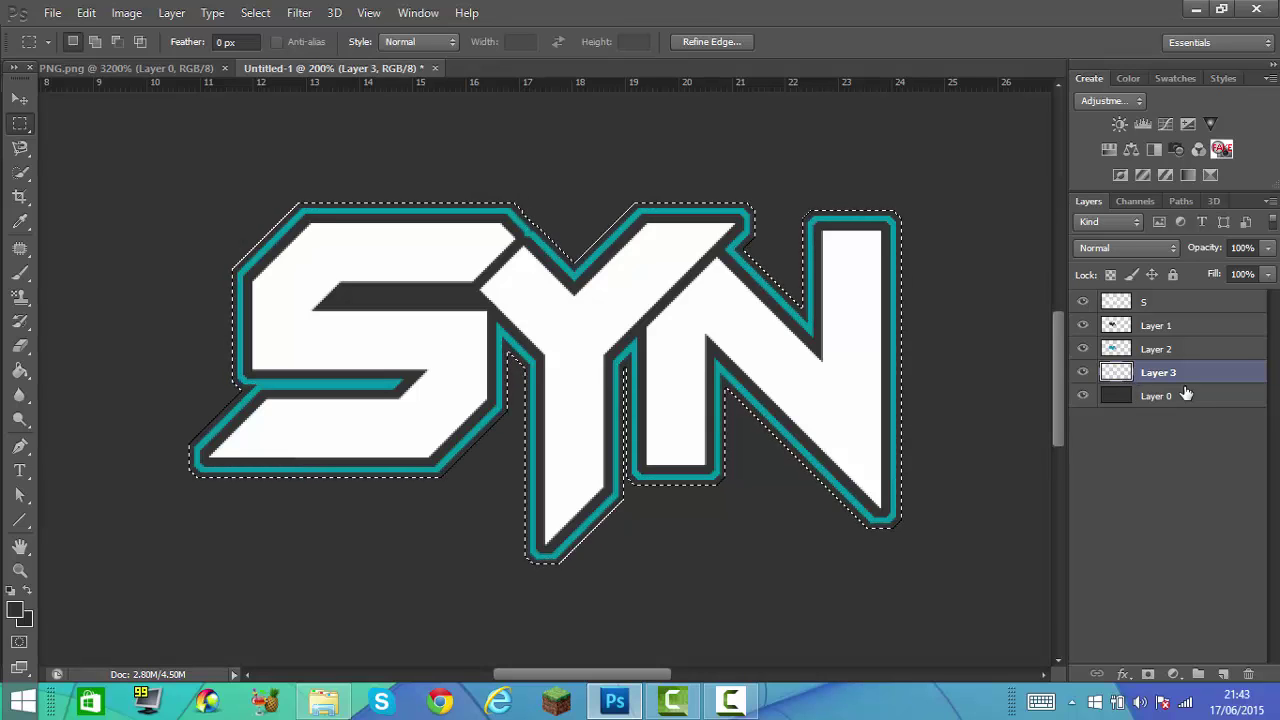
Fill the expanded selection on Layer 3 with white #ffffff and deselect it
right_click(363, 250)
left_click(410, 510)
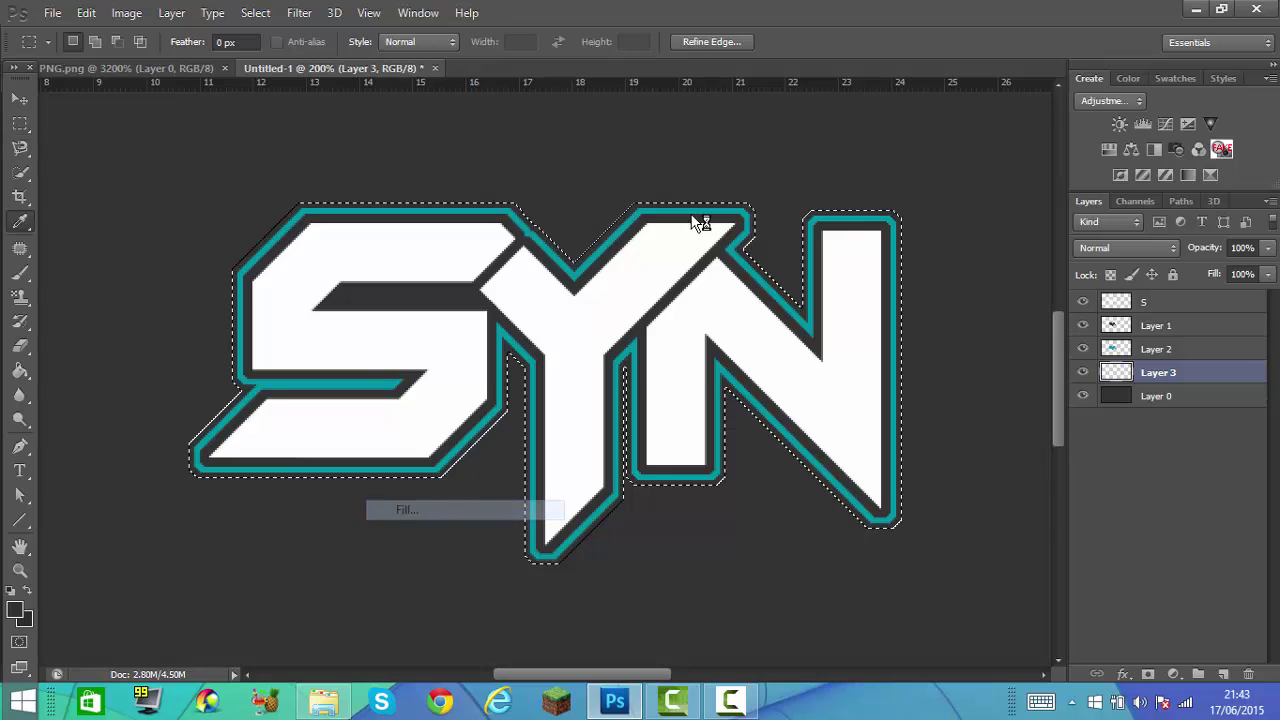
left_click(683, 212)
left_click(669, 251)
mouse_move(903, 280)
left_mouse_down()
mouse_move(804, 266)
mouse_move(728, 278)
mouse_move(712, 267)
mouse_move(689, 146)
left_mouse_up()
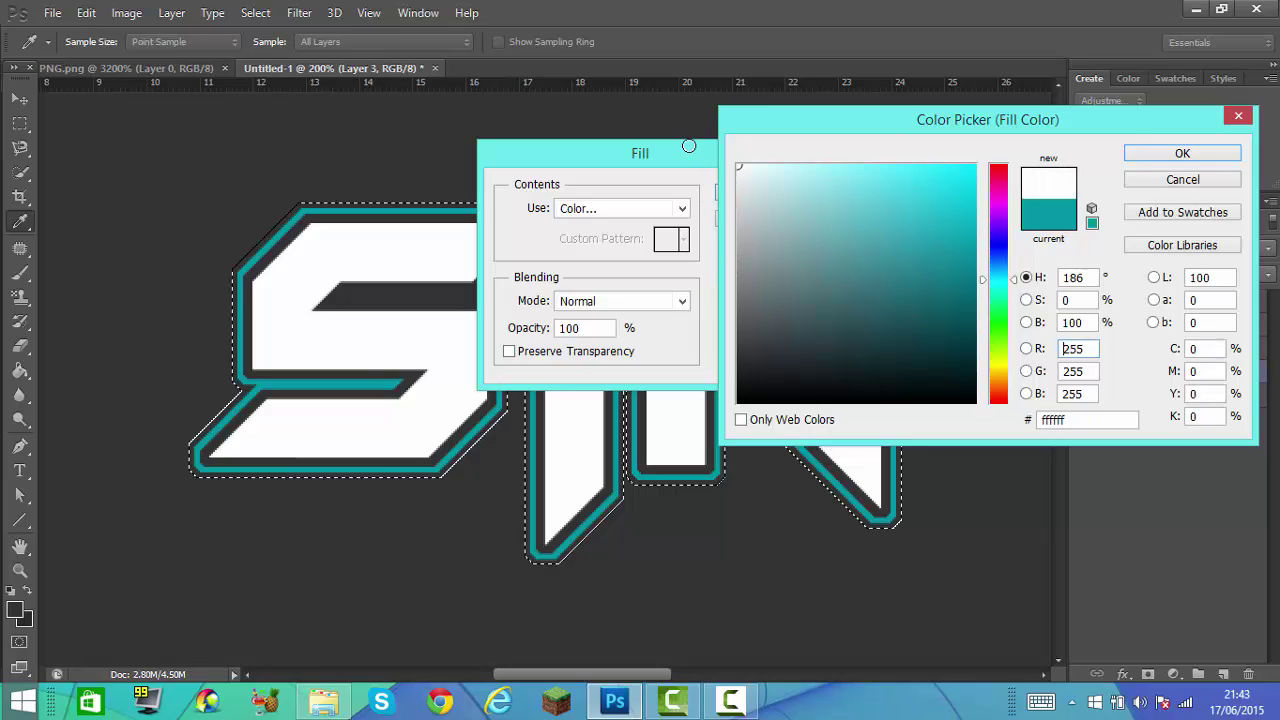
left_click(1168, 158)
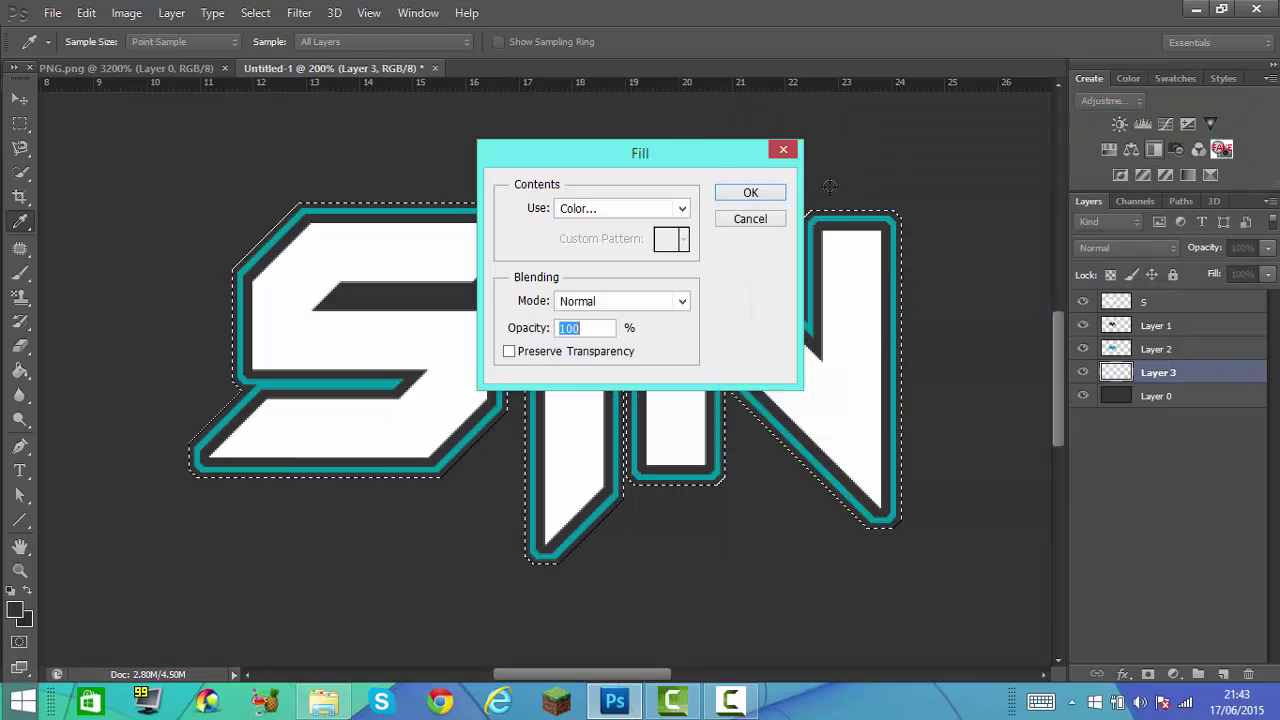
left_click(770, 189)
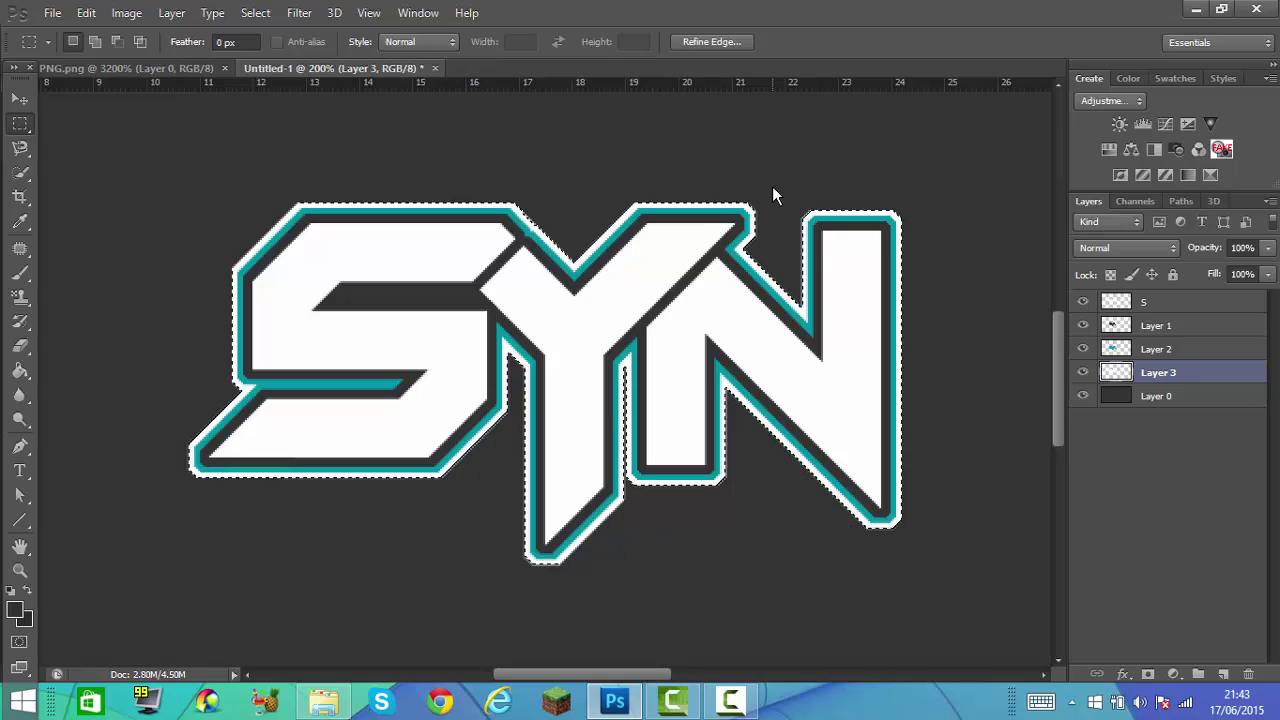
key("ctrl+d")
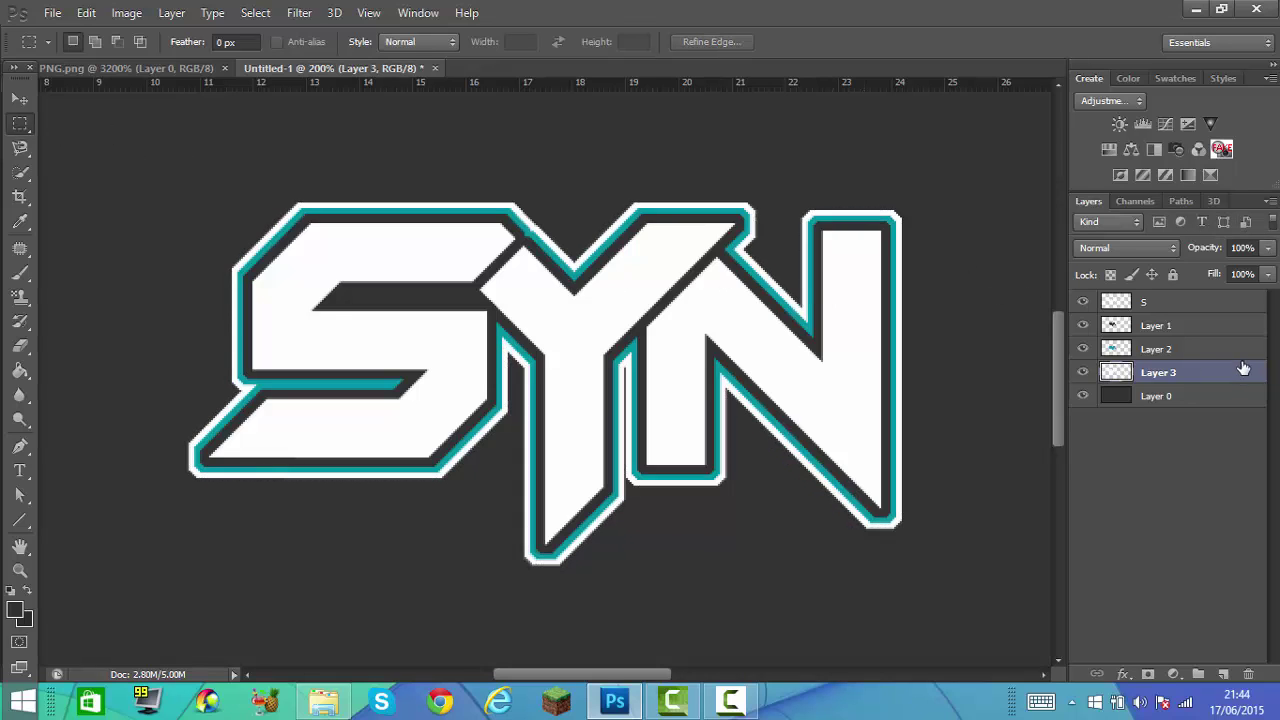
left_click(1205, 304)
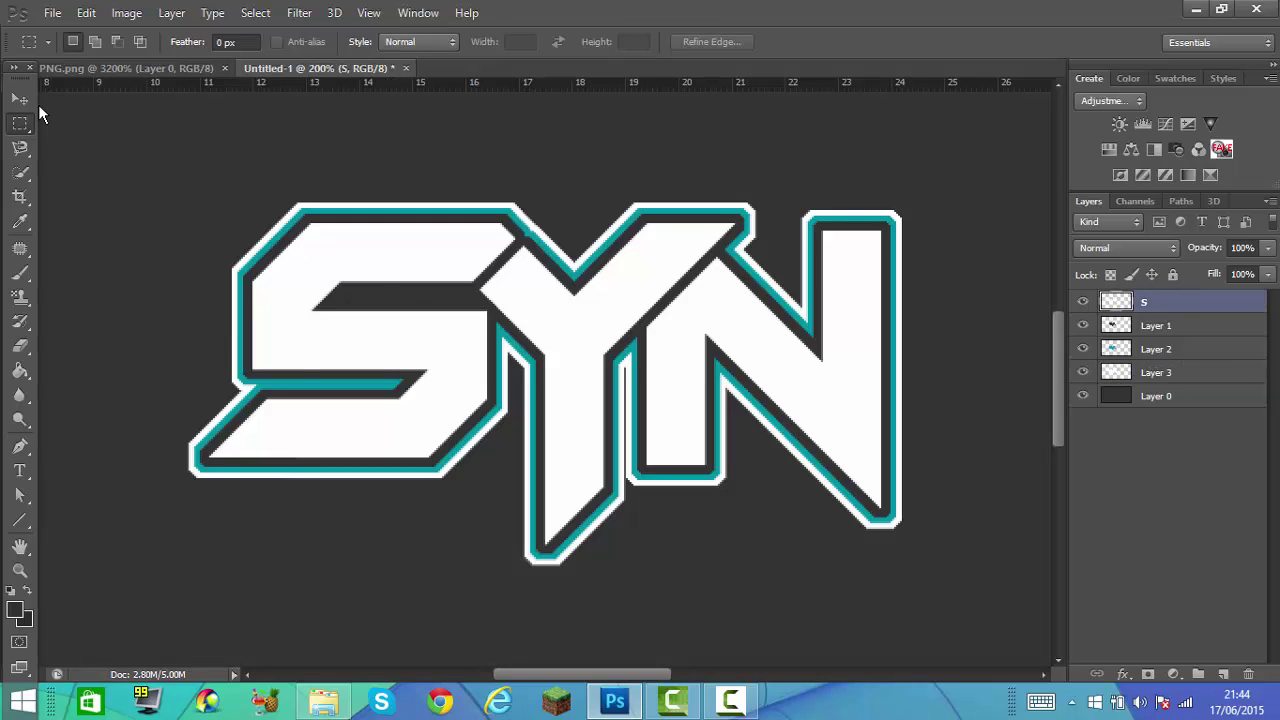
left_click(20, 99)
left_click_drag(365, 300, 420, 322)
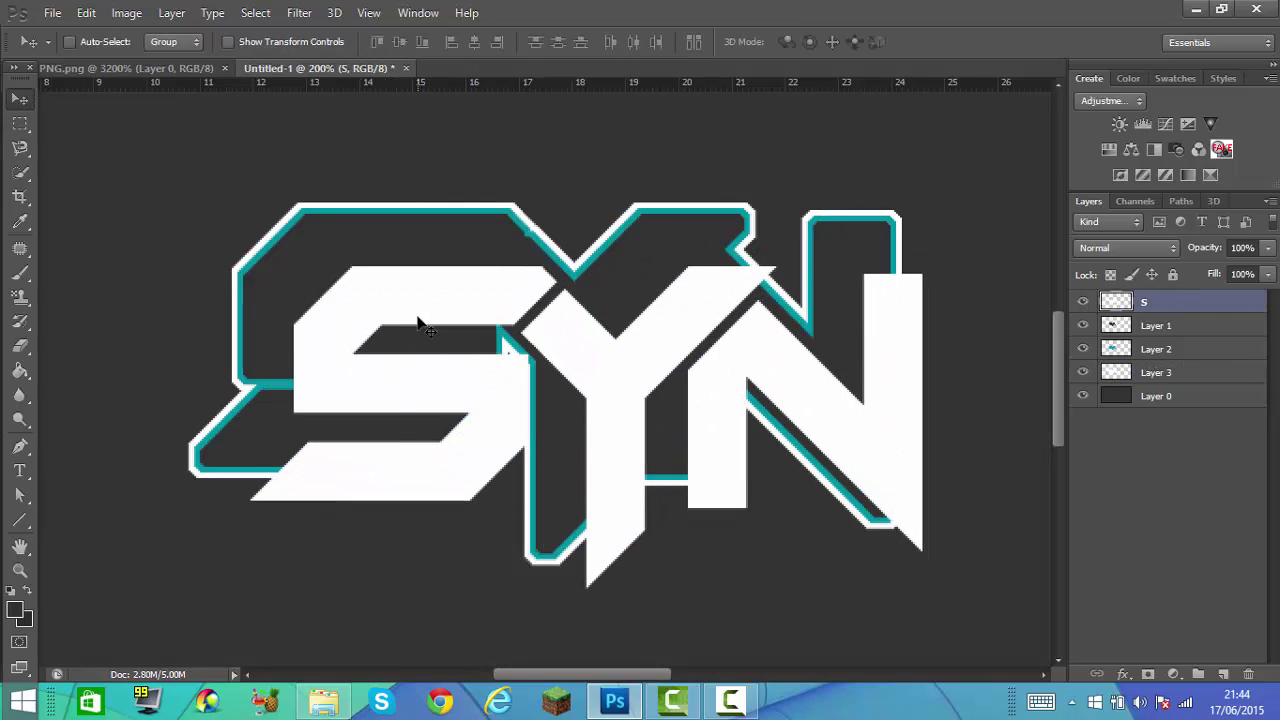
key("ctrl+z")
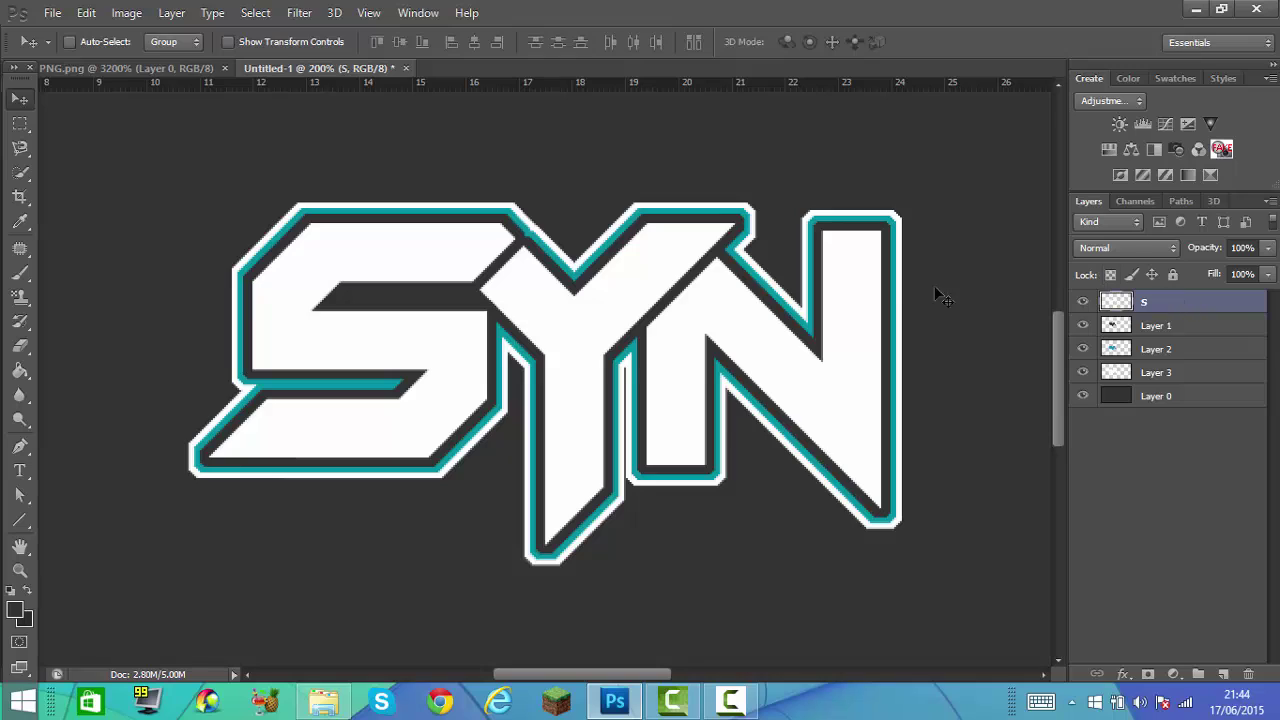
right_click(848, 308)
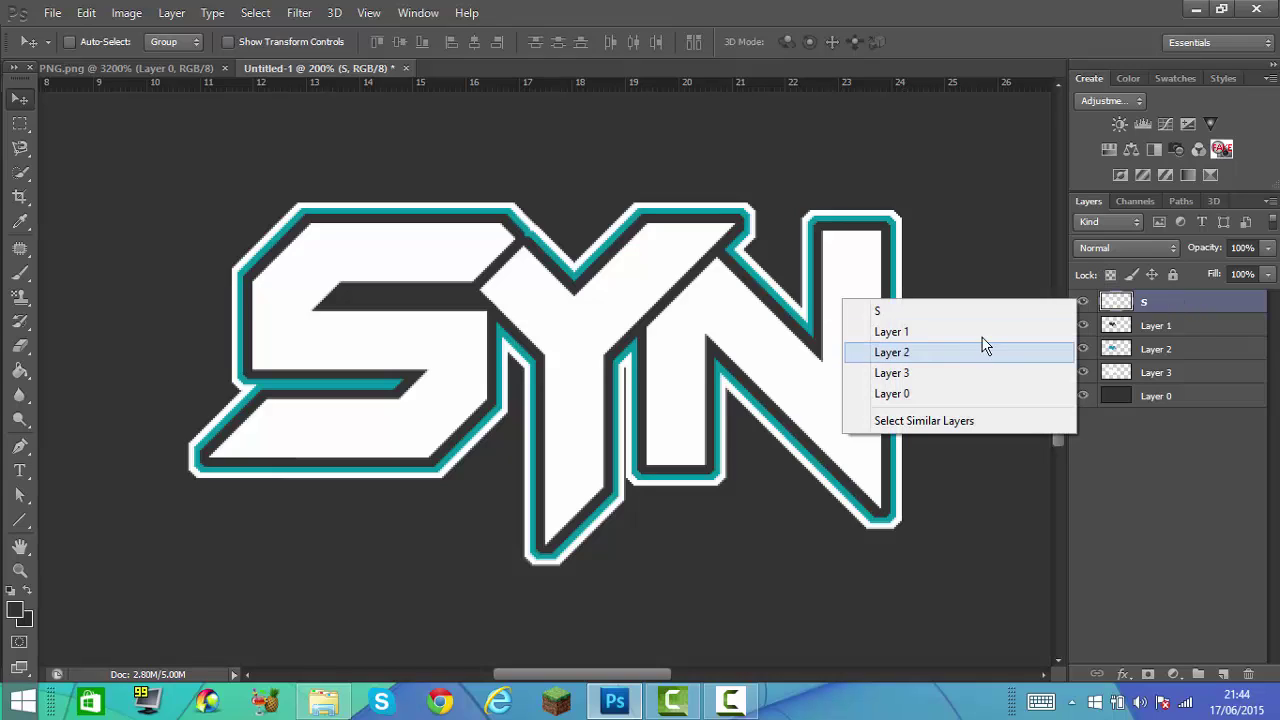
left_click(1216, 312)
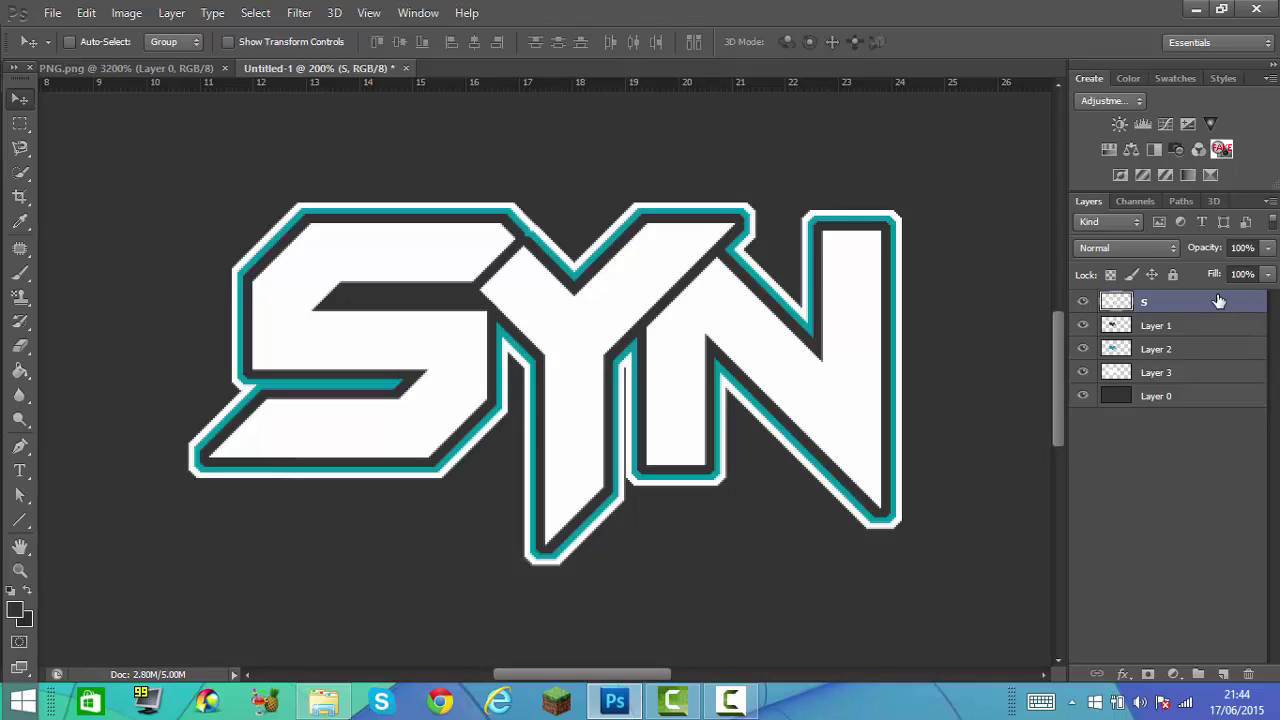
Apply a light grey Color Overlay to the S lettering layer
key("h")
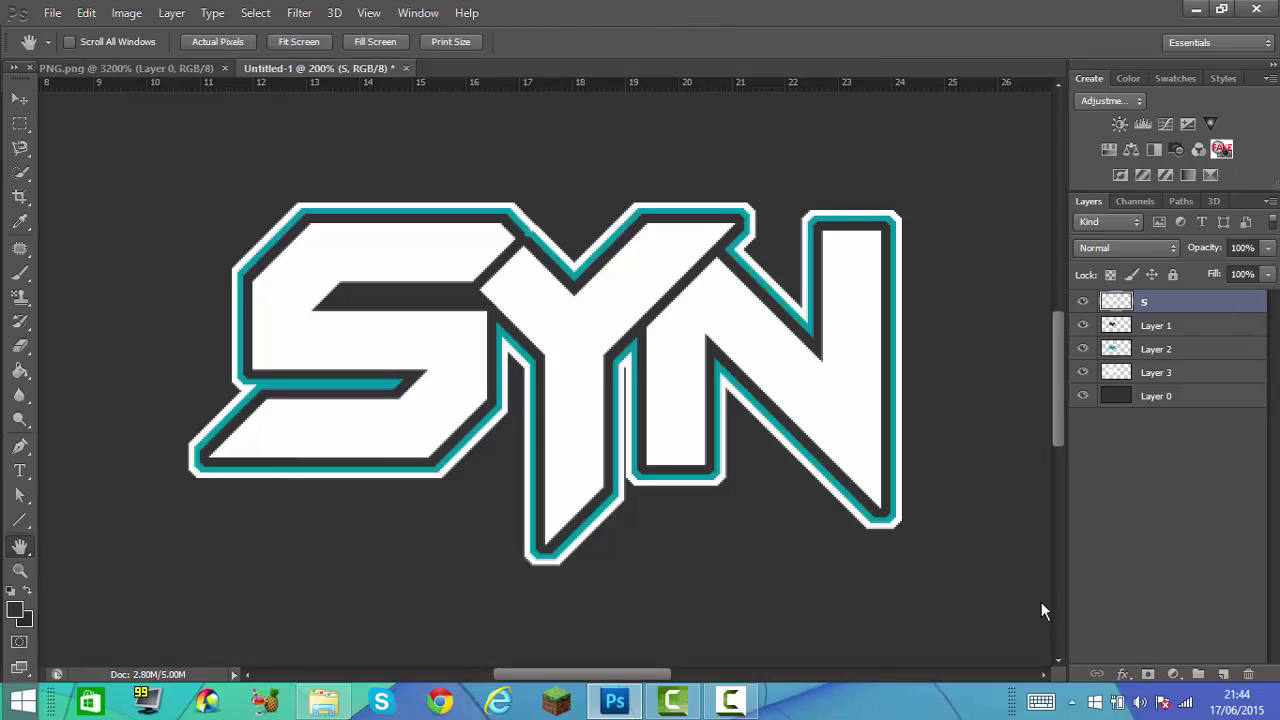
double_click(1230, 301)
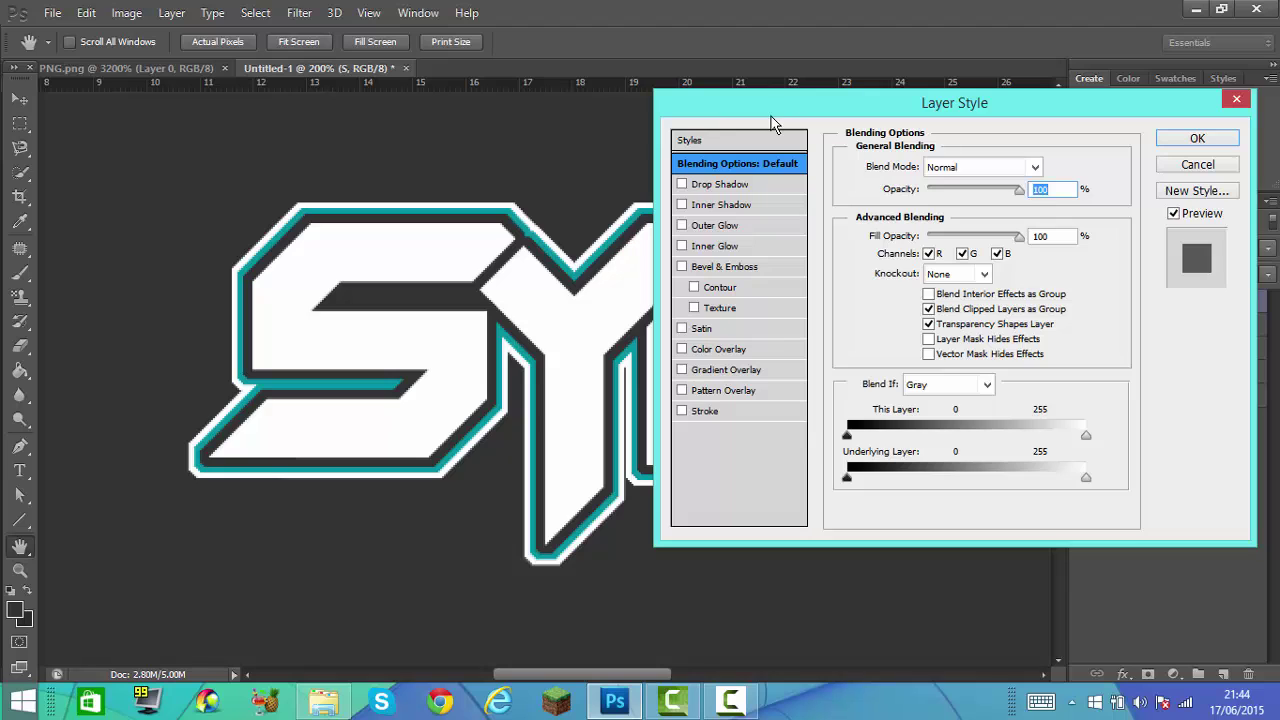
left_click_drag(785, 105, 833, 97)
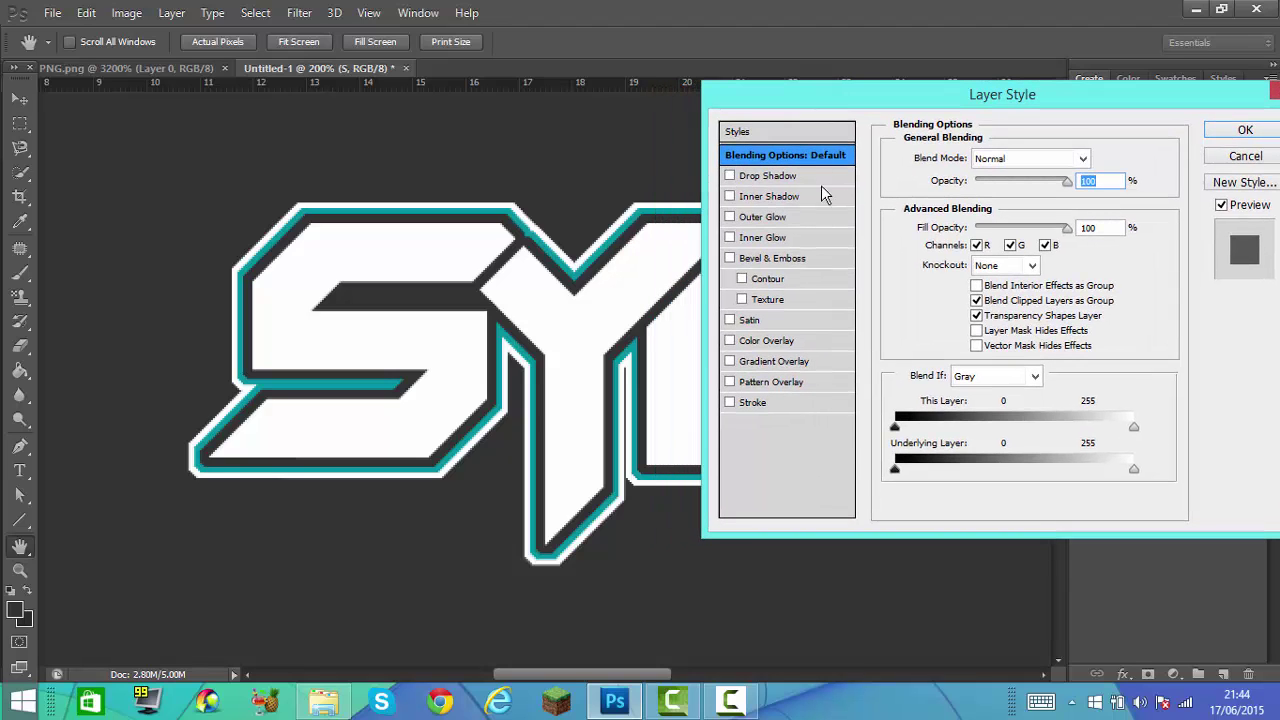
left_click(757, 341)
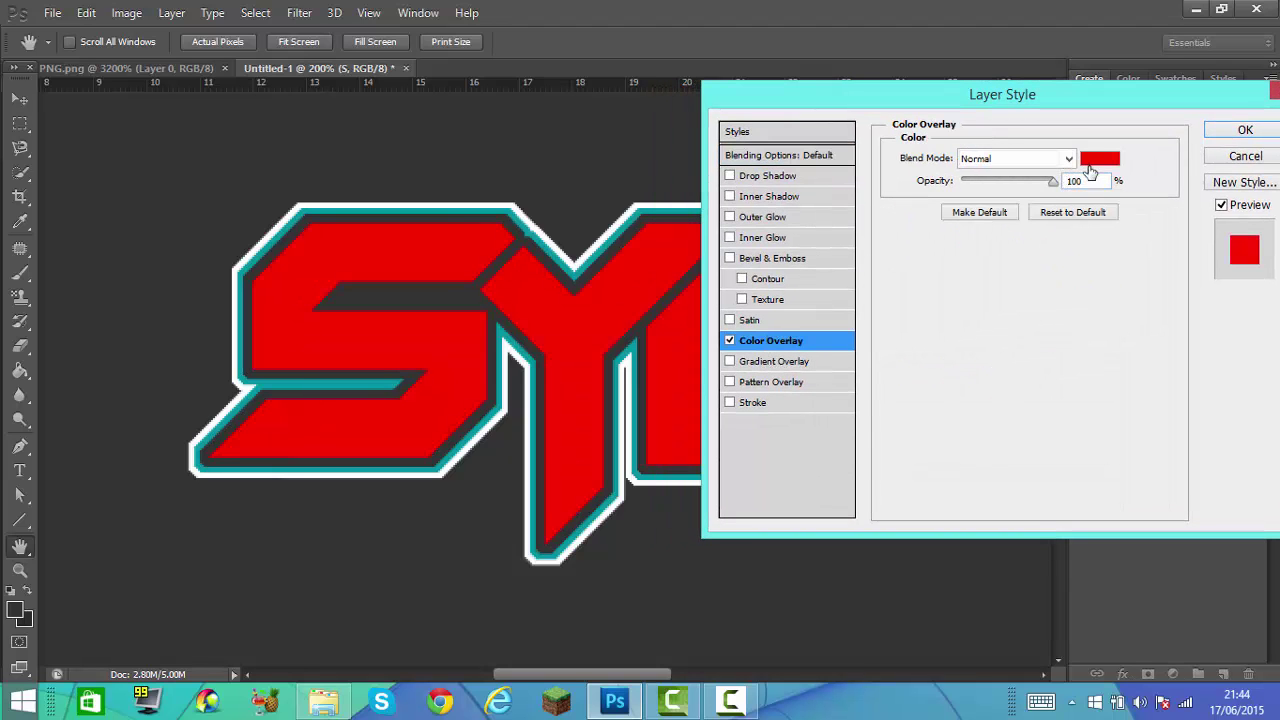
left_click(736, 276)
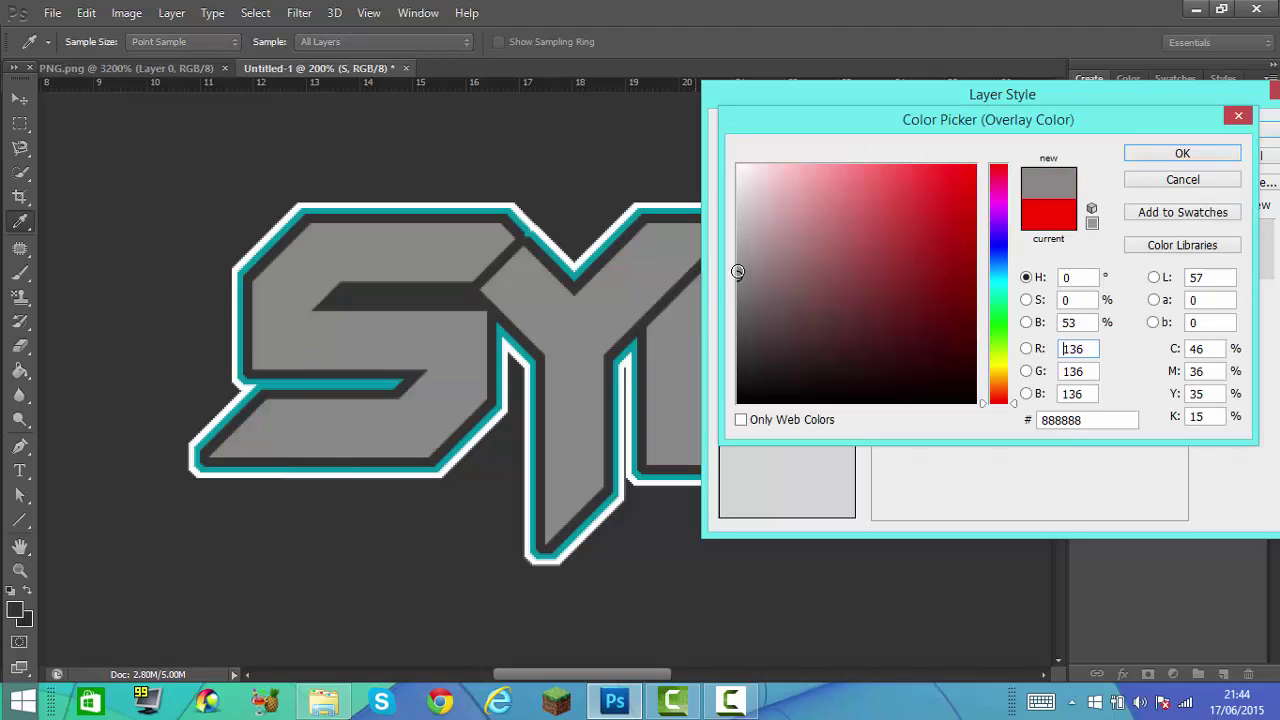
left_click(118, 410)
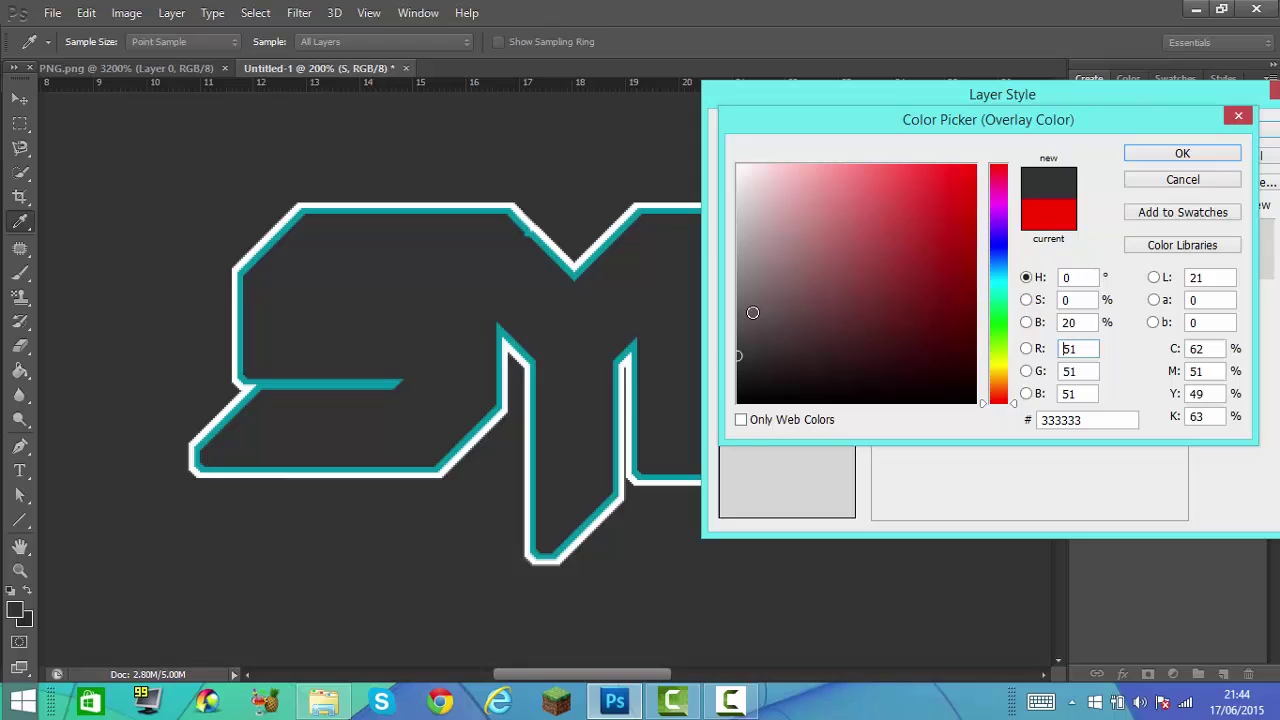
left_click_drag(781, 318, 742, 160)
left_click_drag(766, 204, 726, 211)
left_click(1182, 154)
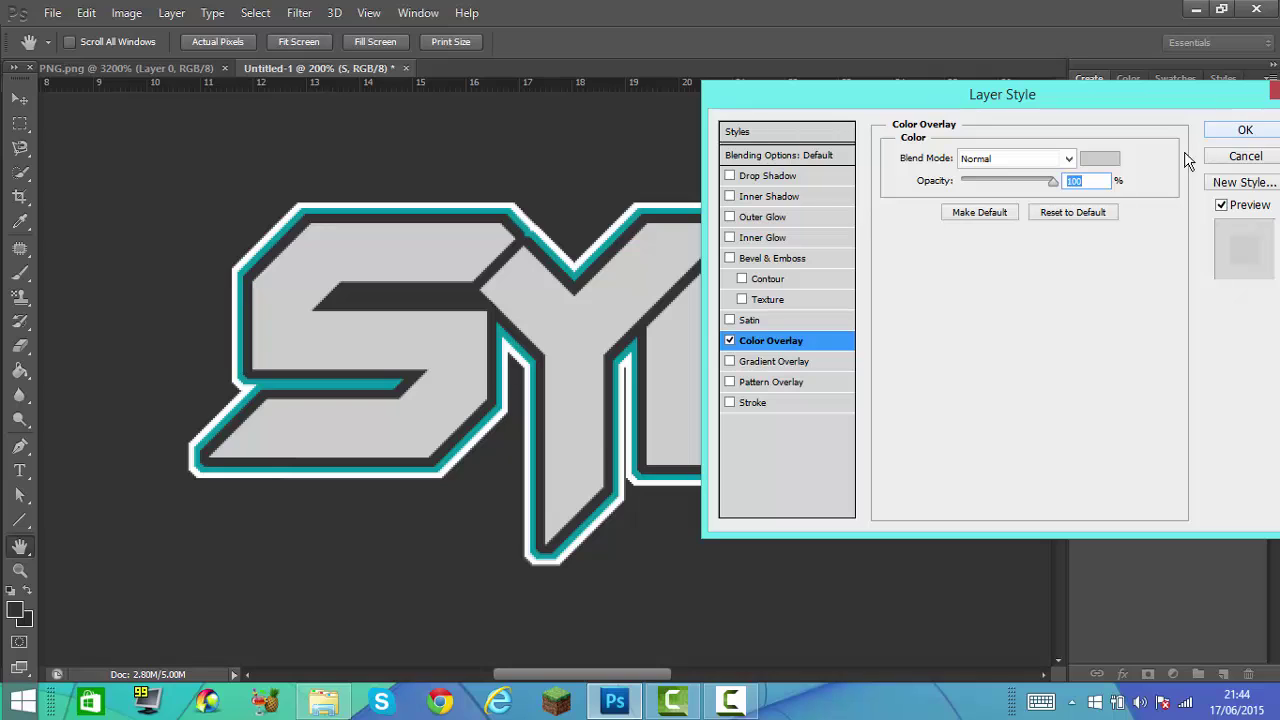
left_click(1240, 131)
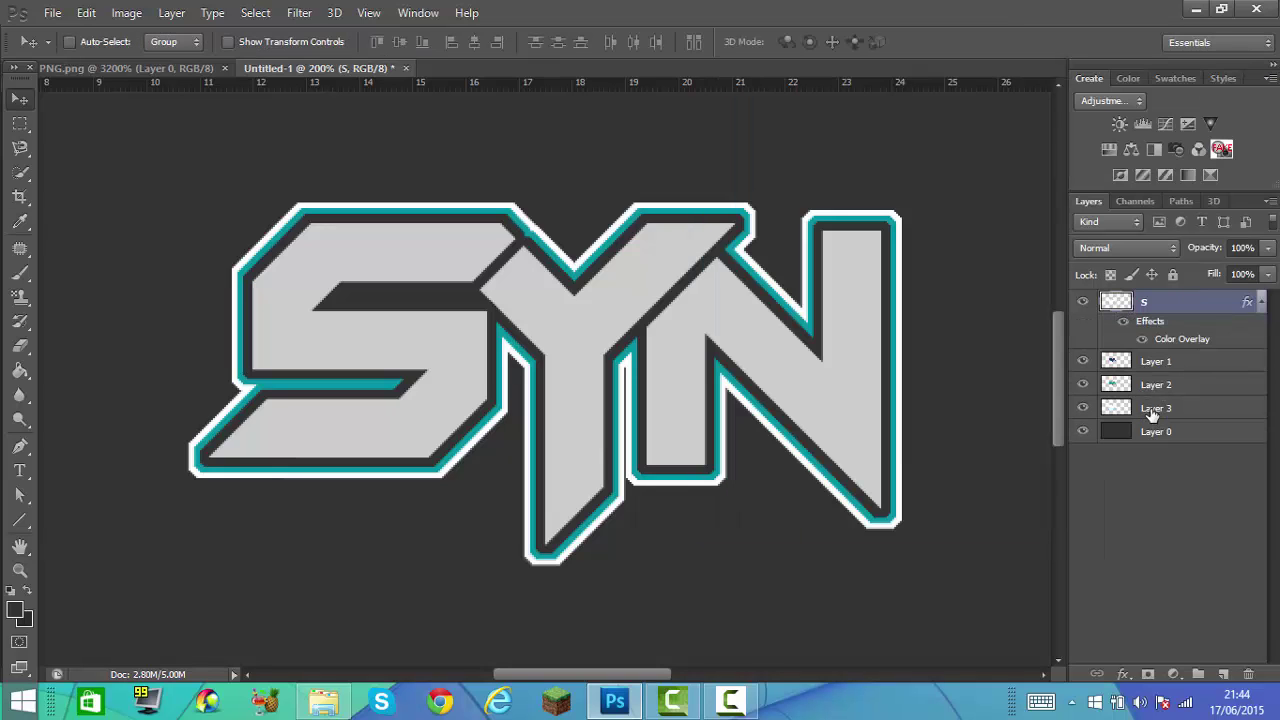
Add a Drop Shadow to Layer 3 with distance 0 px, spread 1% and size 73 px
left_click(1150, 407)
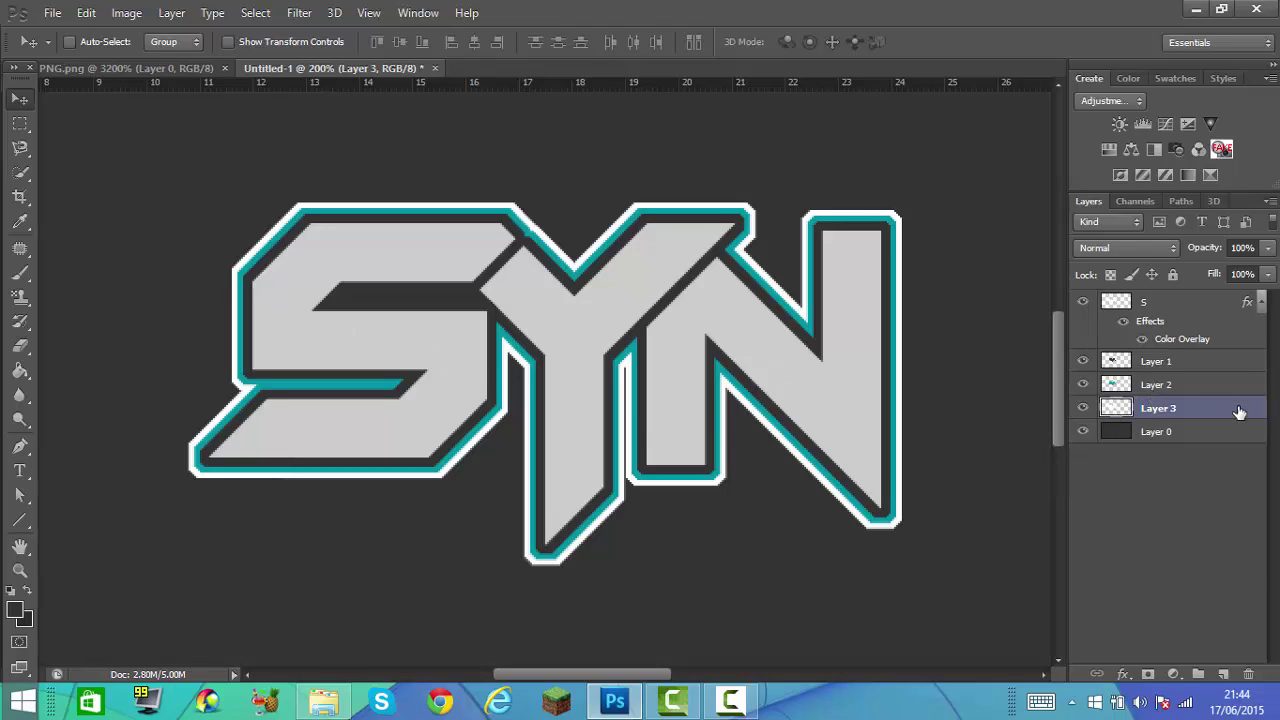
left_click(1123, 676)
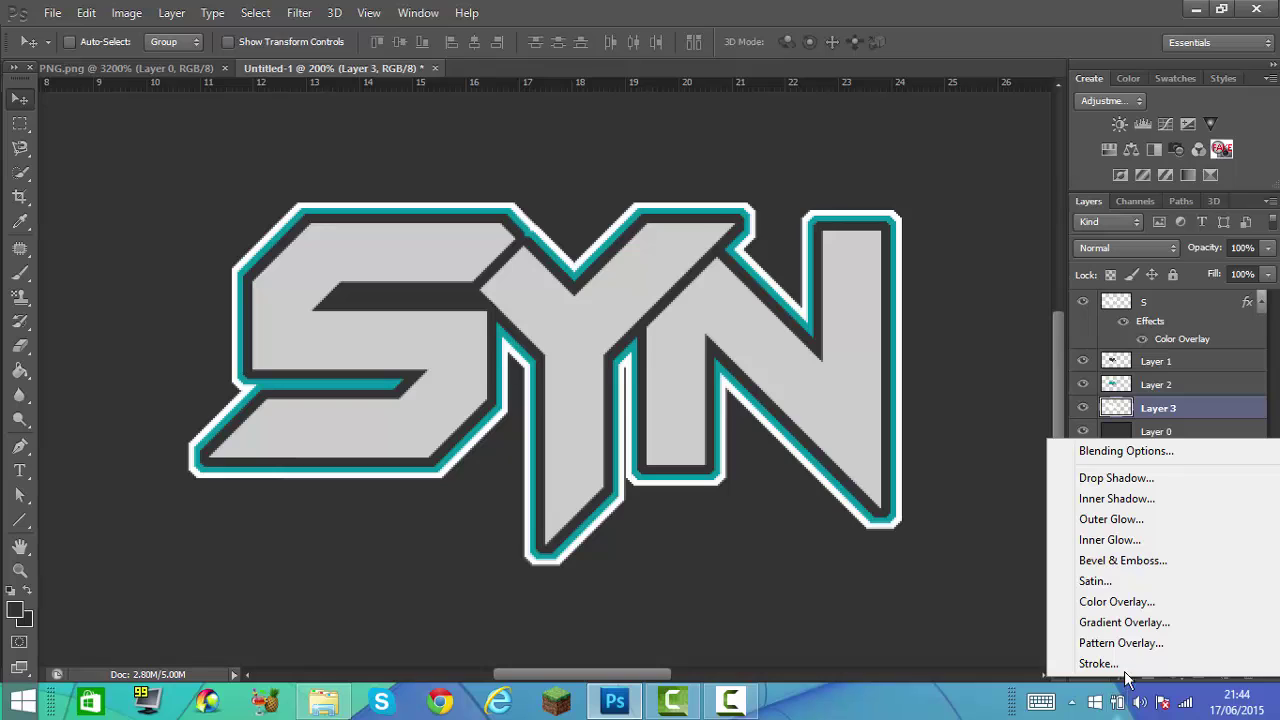
left_click(1114, 451)
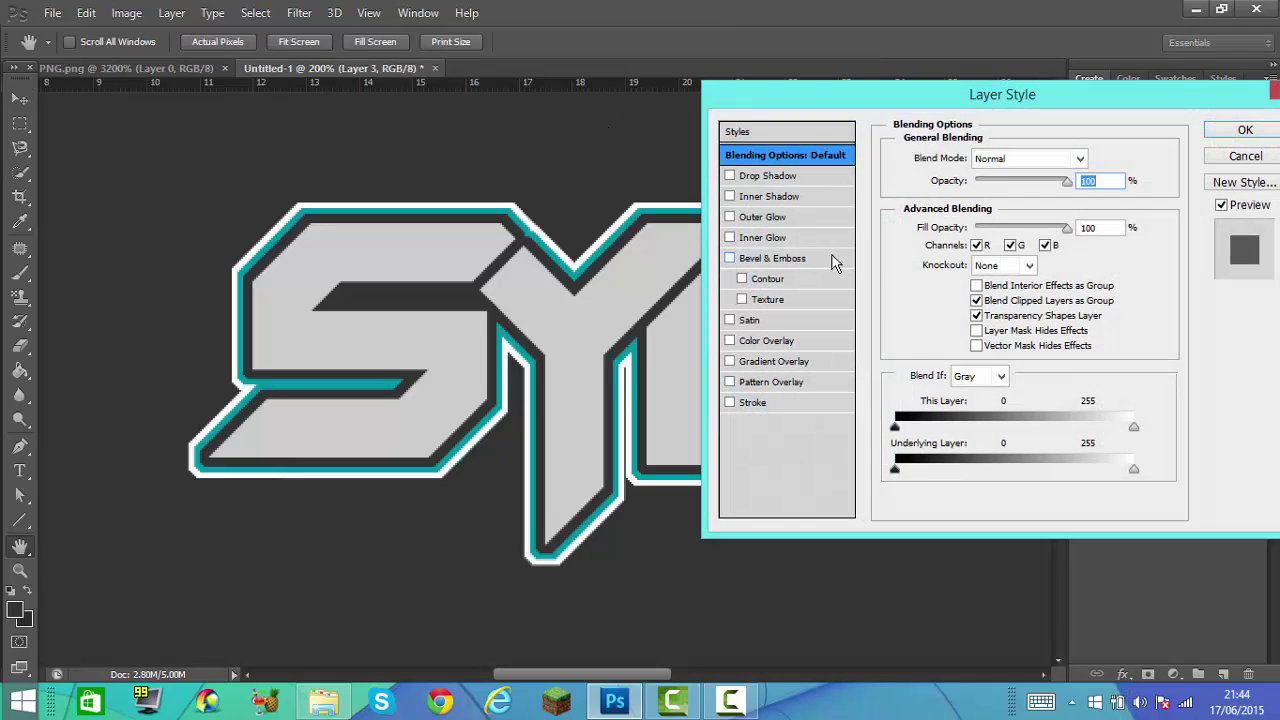
left_click(730, 197)
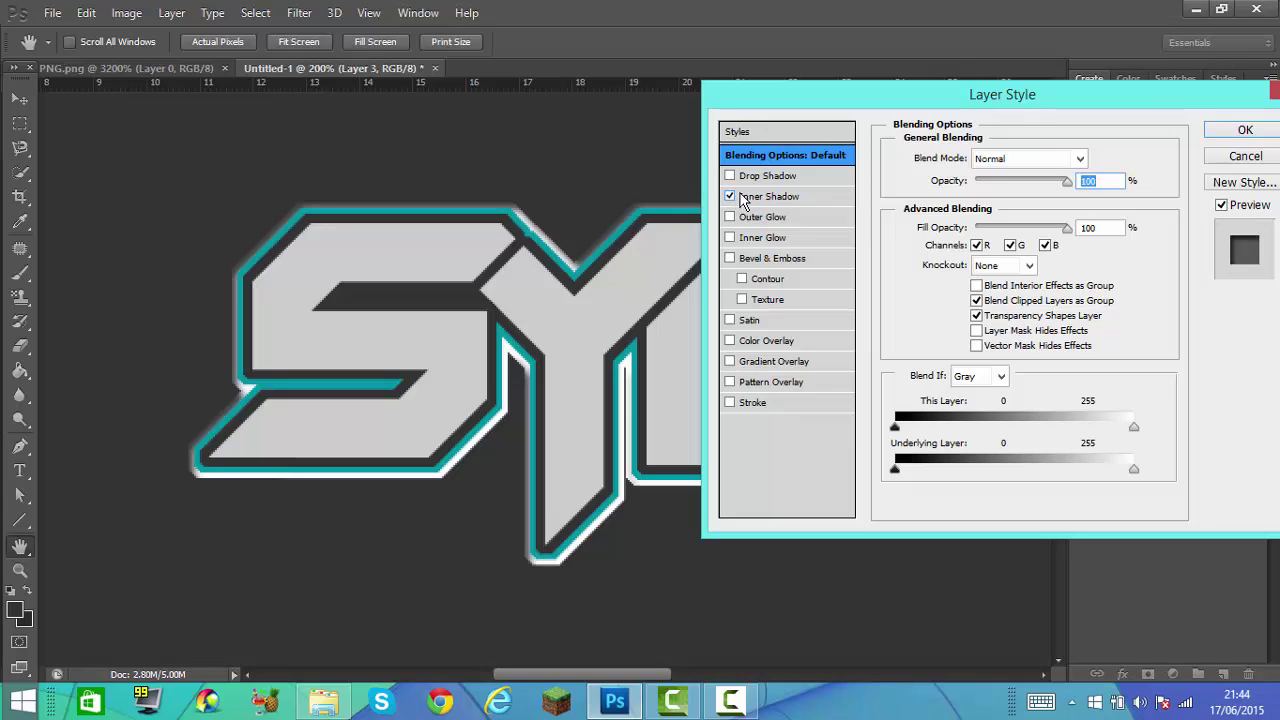
left_click(730, 196)
left_click(730, 176)
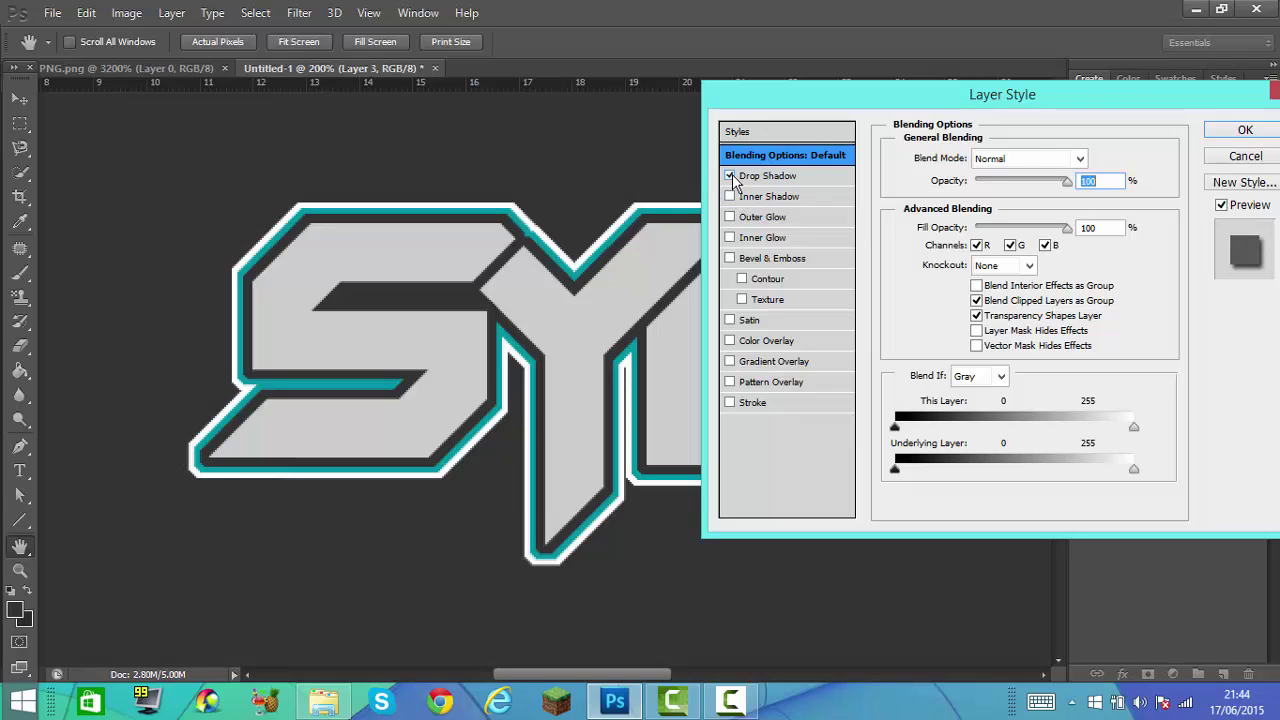
left_click(812, 176)
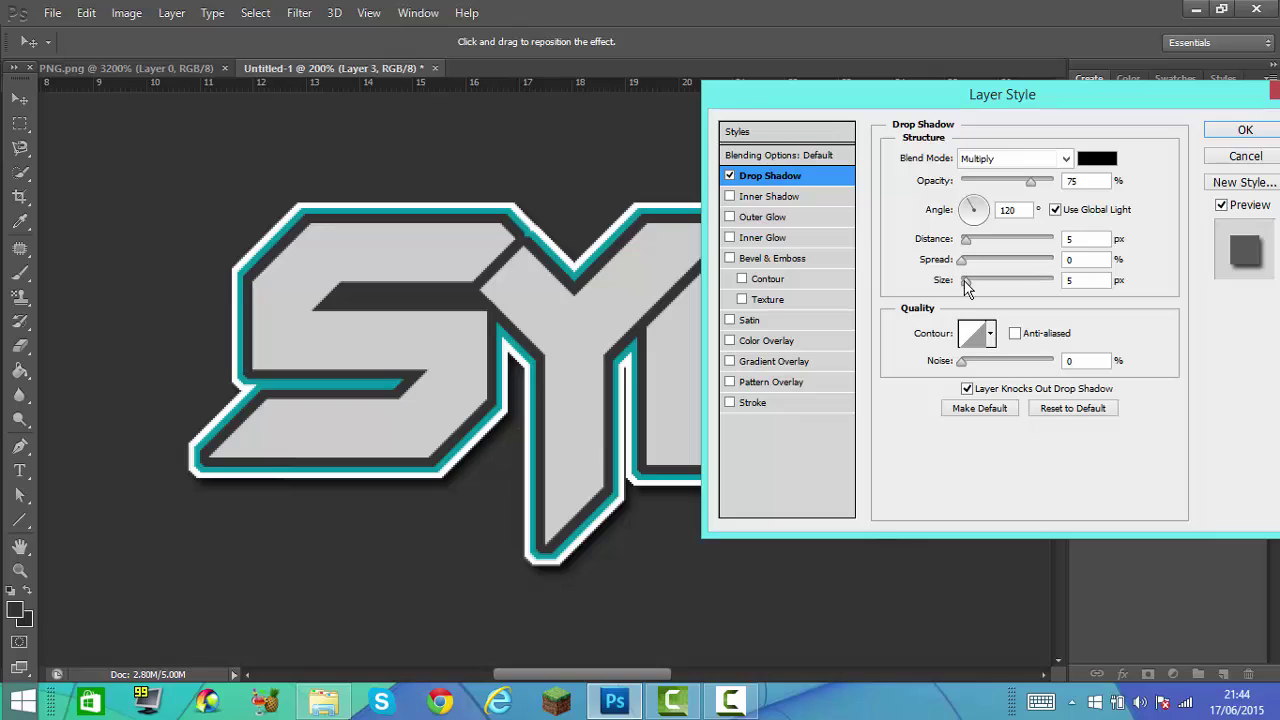
left_click_drag(966, 281, 987, 281)
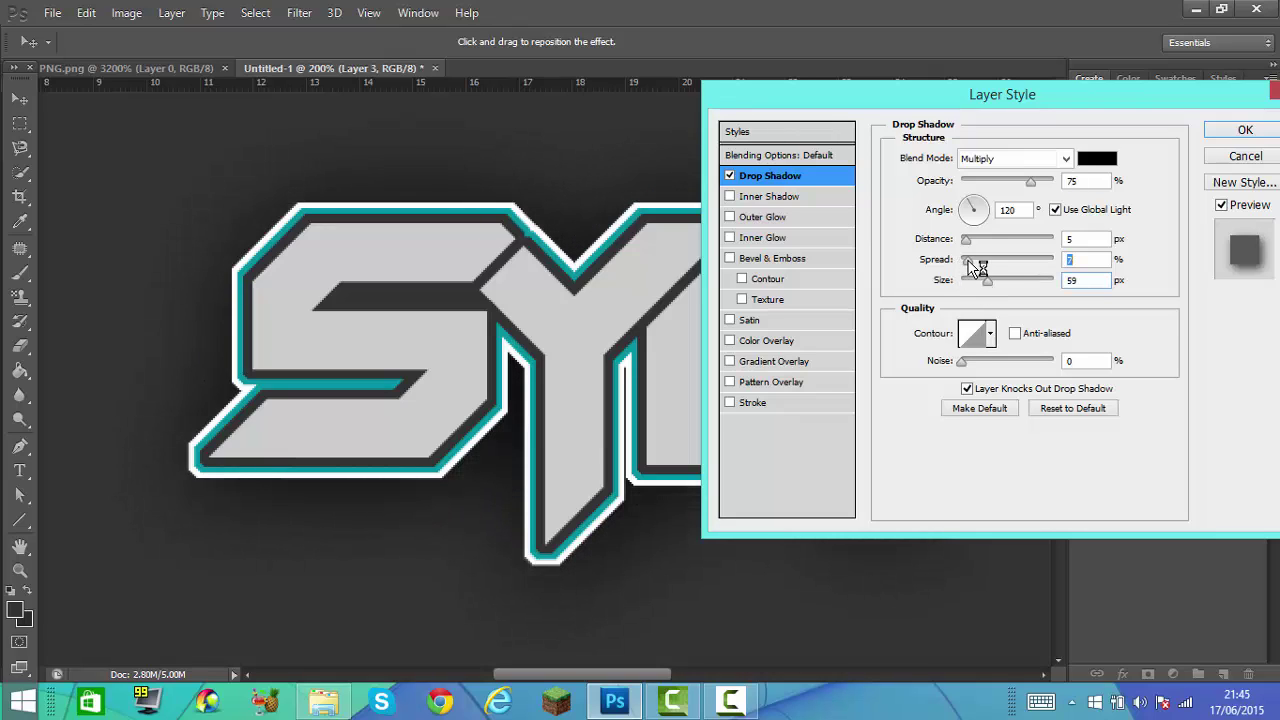
left_click_drag(991, 259, 960, 244)
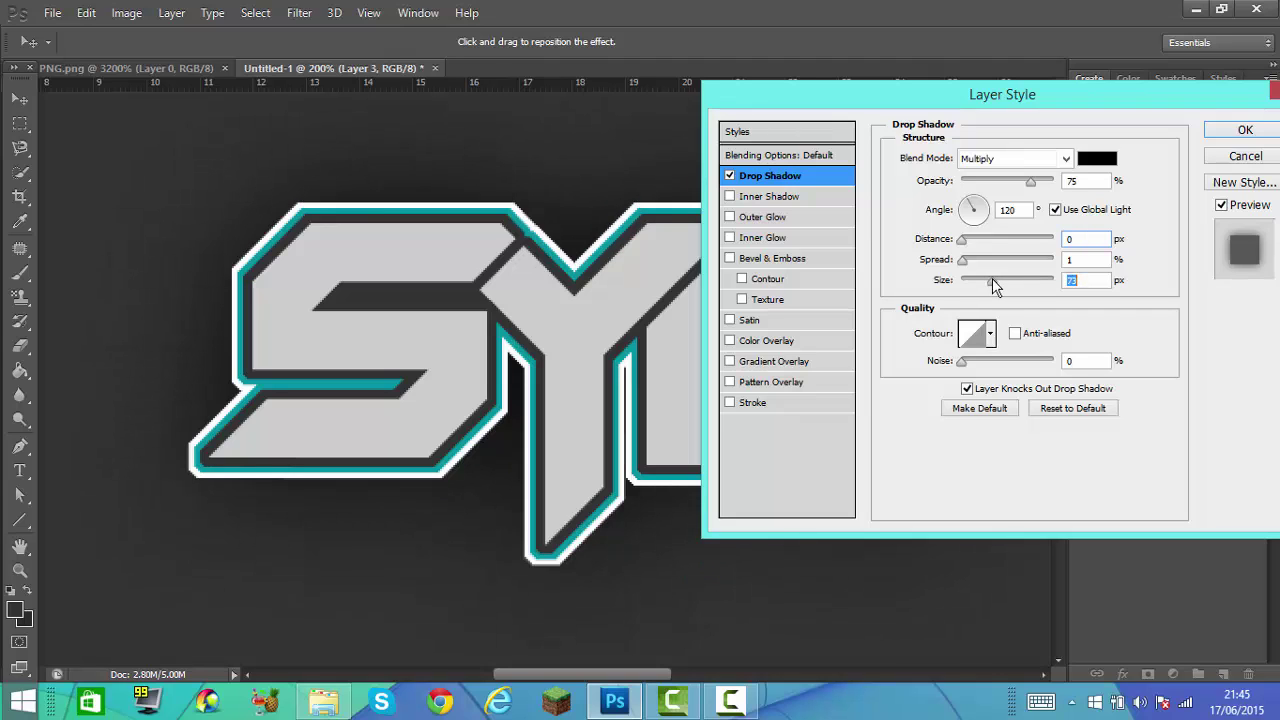
Set Layer 3's drop shadow color to the outline's teal #0094a5 and apply the layer style
left_click(1097, 158)
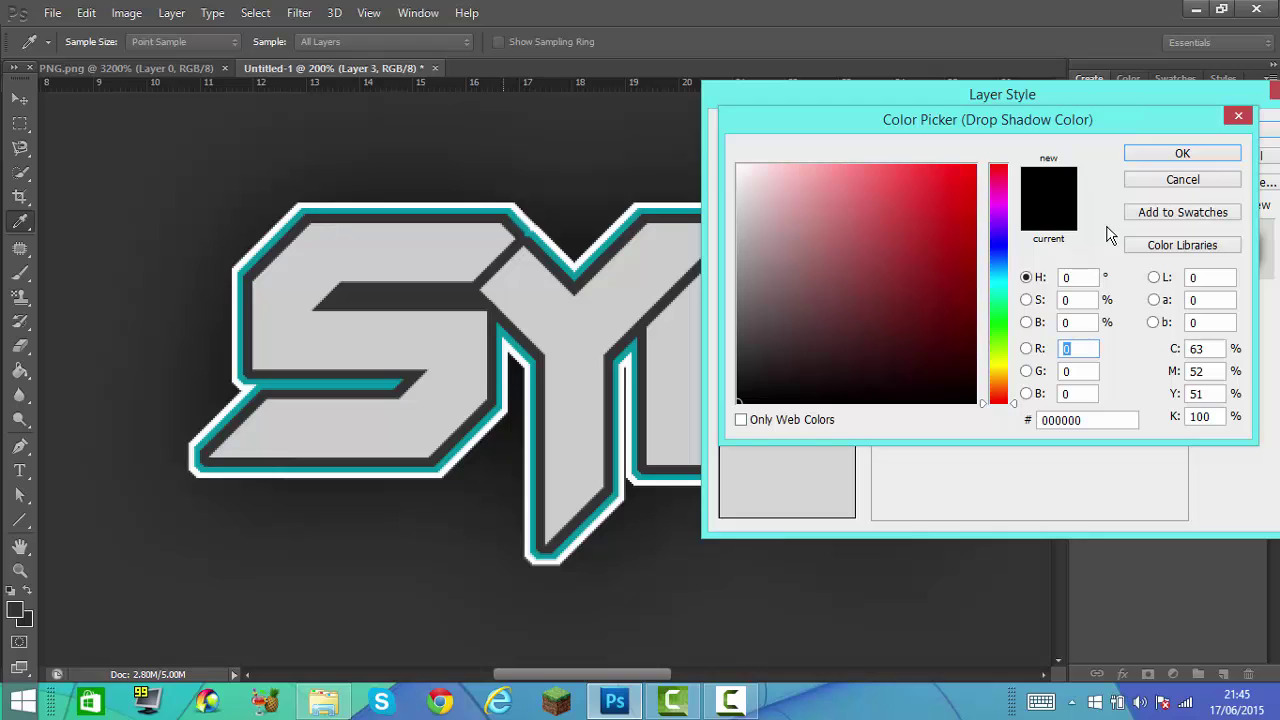
left_click(330, 384)
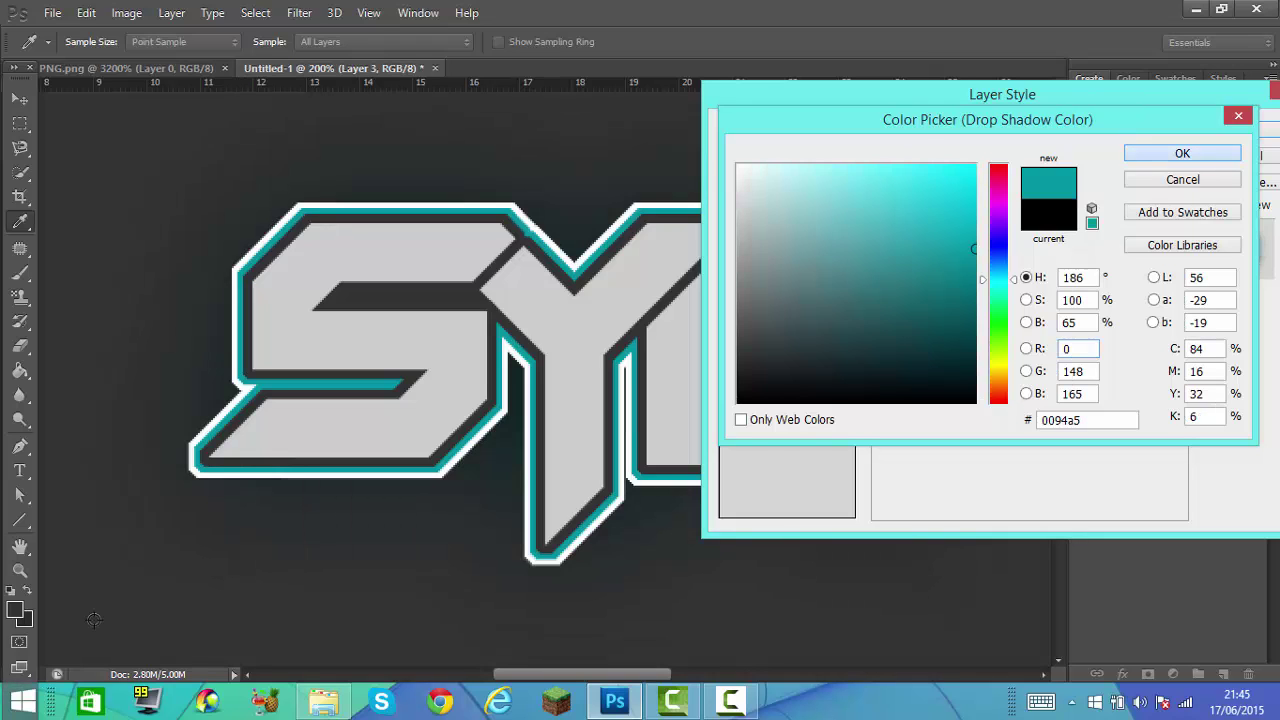
key("Return")
key("Return")
key("z")
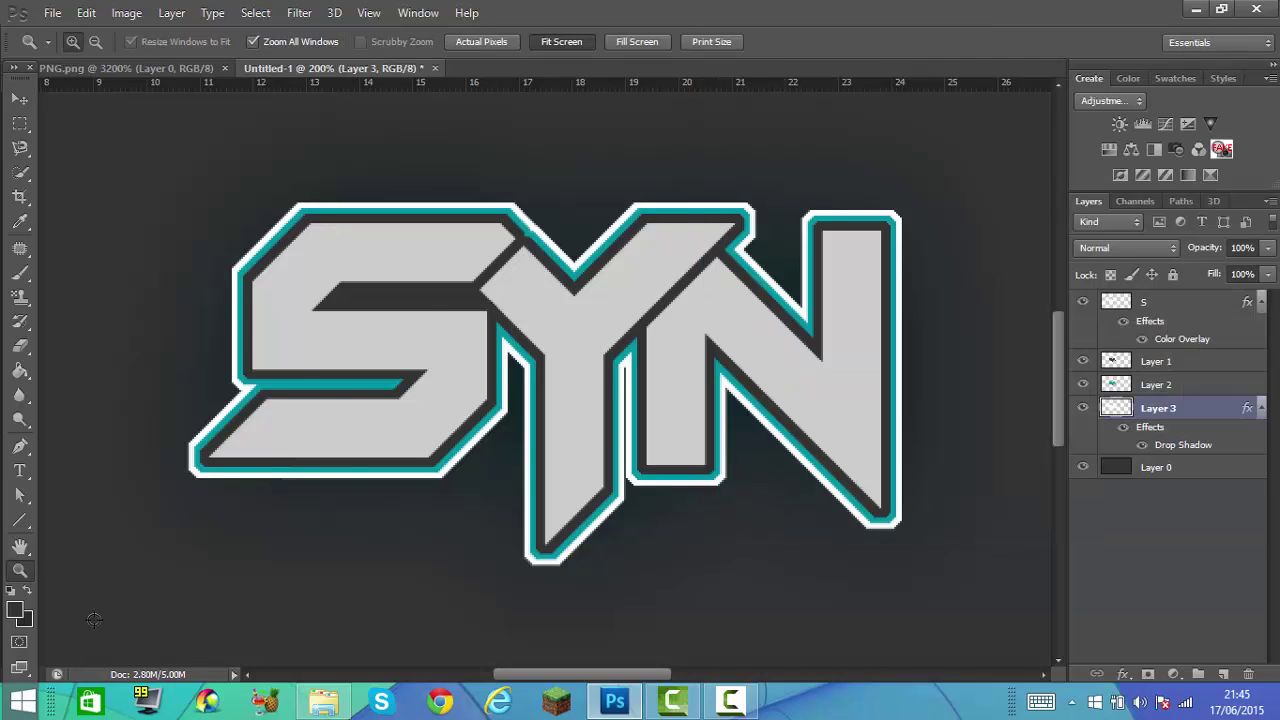
key("ctrl+0")
key("v")
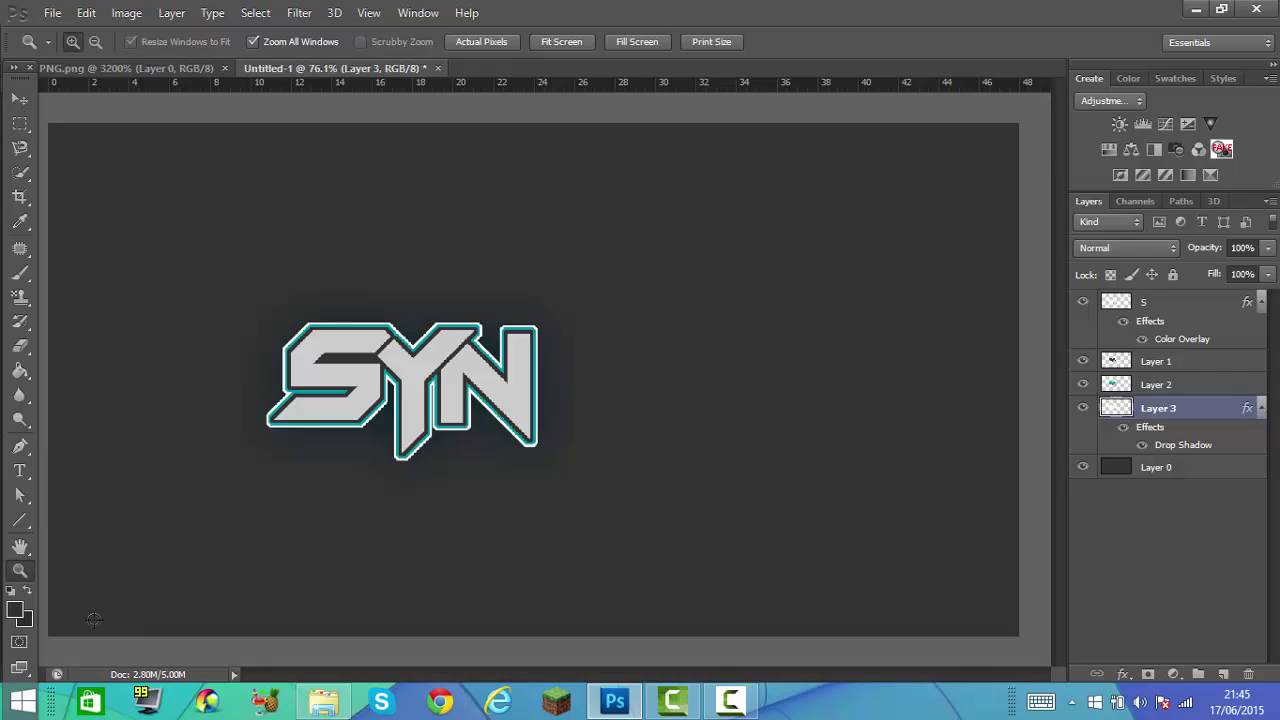
Merge the S layer with Layers 1, 2 and 3, and set the merged layer's opacity to 14% and back to 100%
left_click(1180, 301, "ctrl")
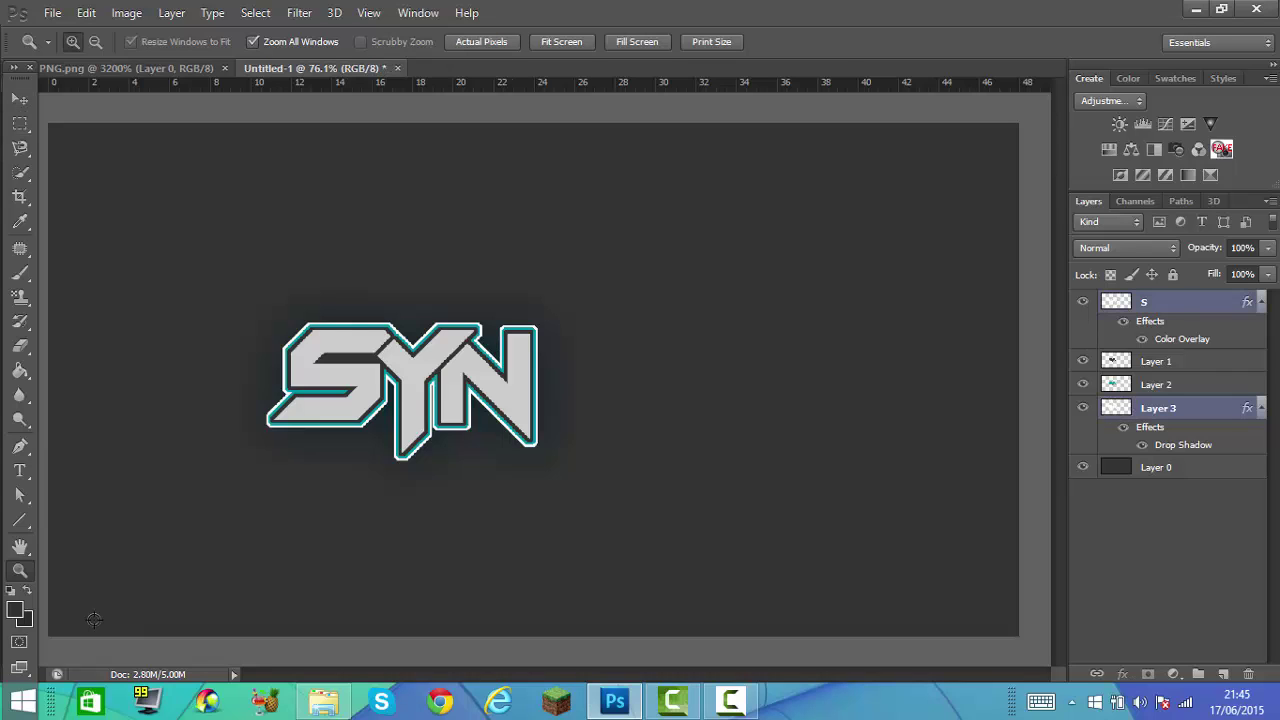
left_click(1180, 408)
left_click(1180, 301, "shift")
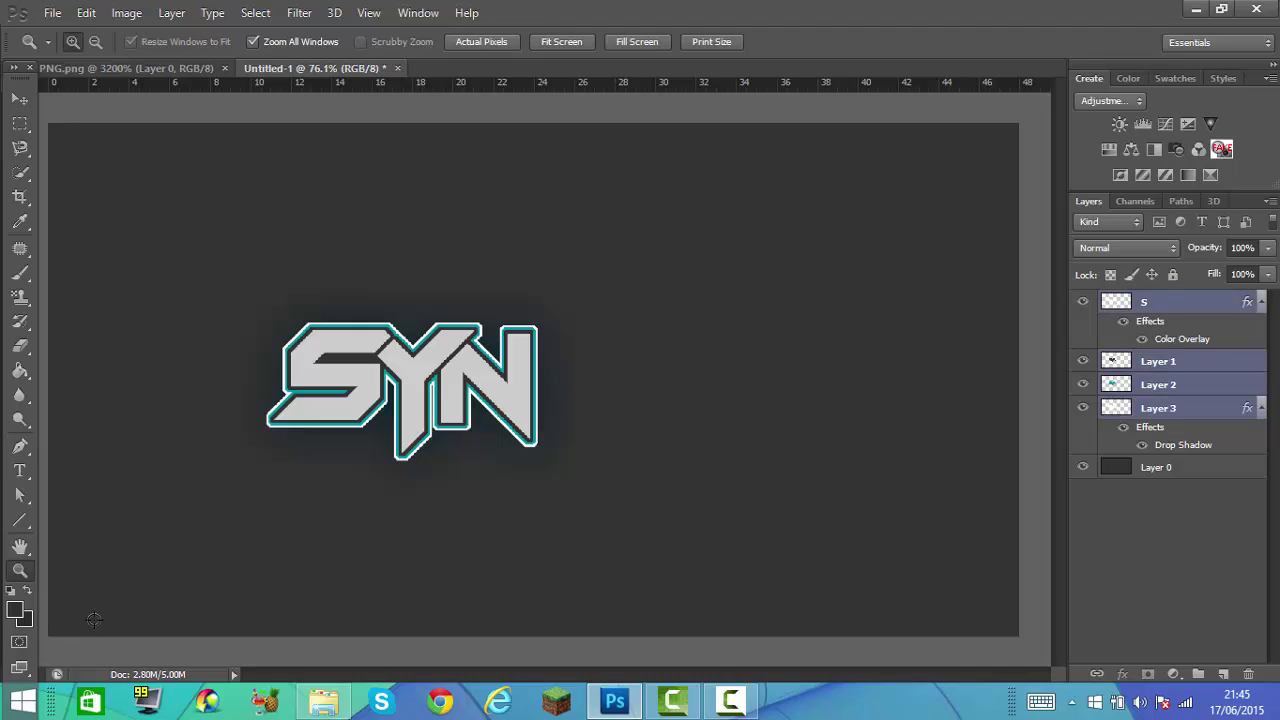
right_click(1163, 361)
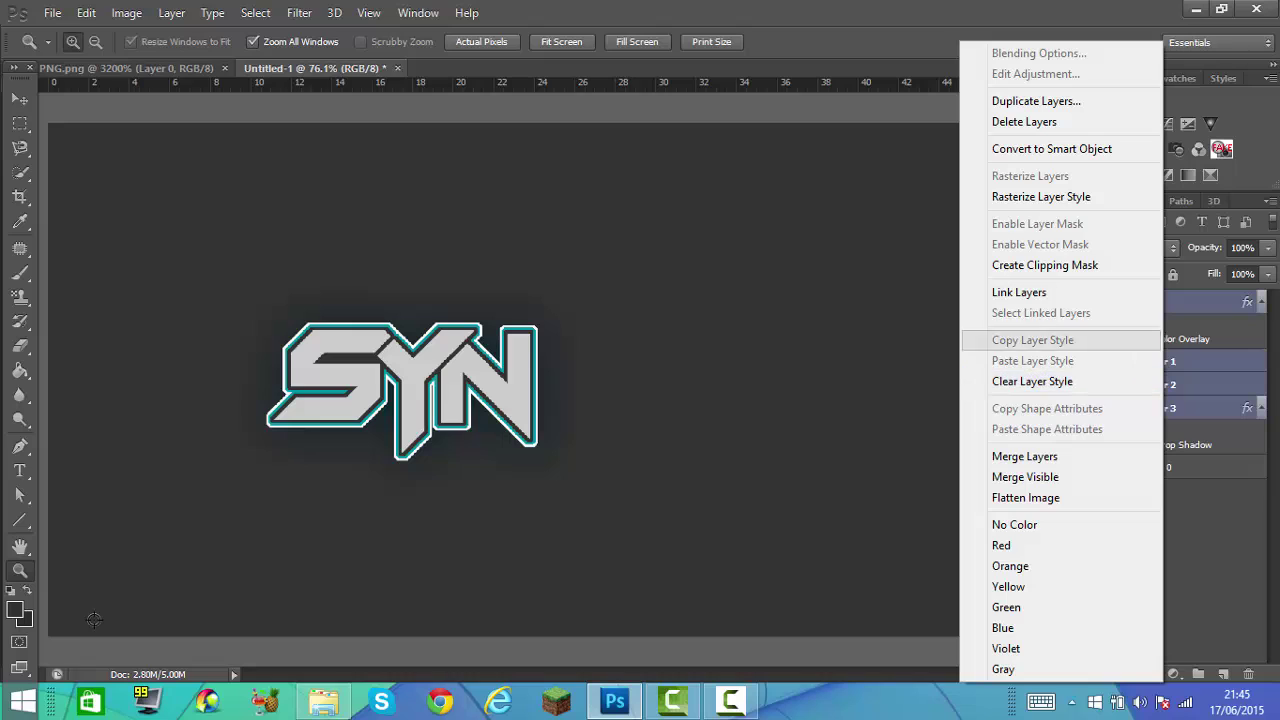
left_click(1024, 456)
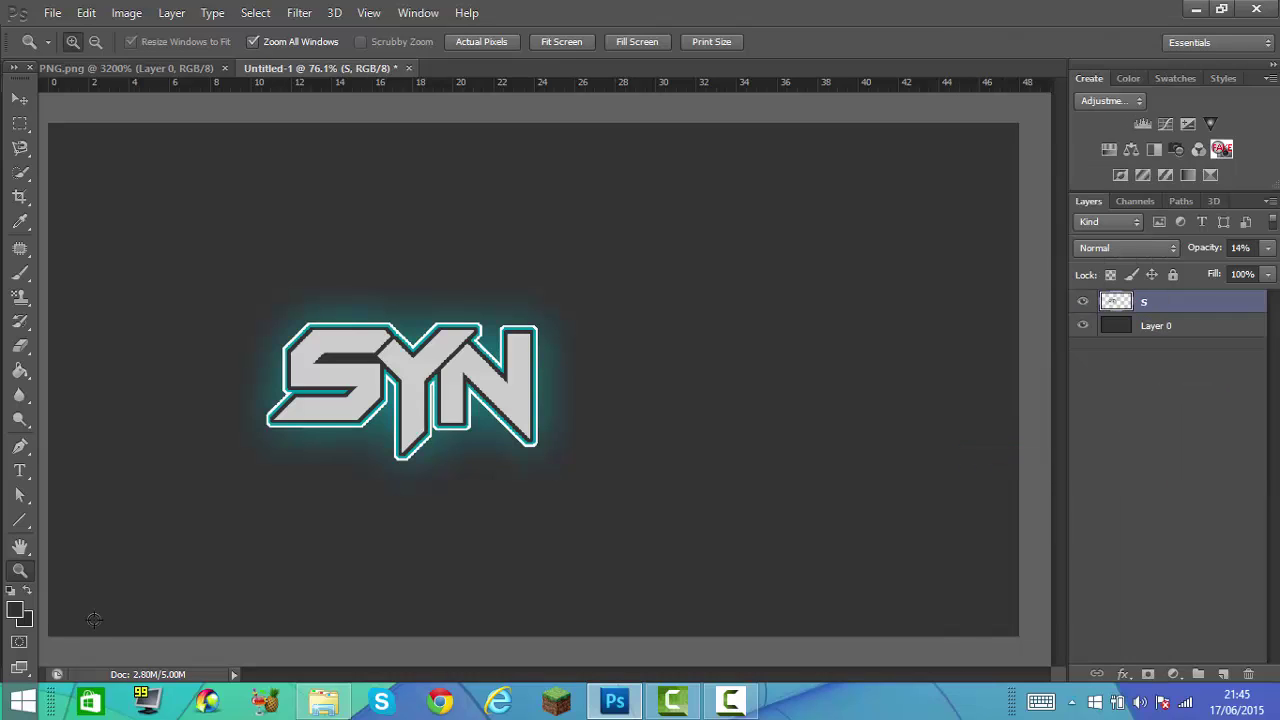
key("1")
key("4")
key("0")
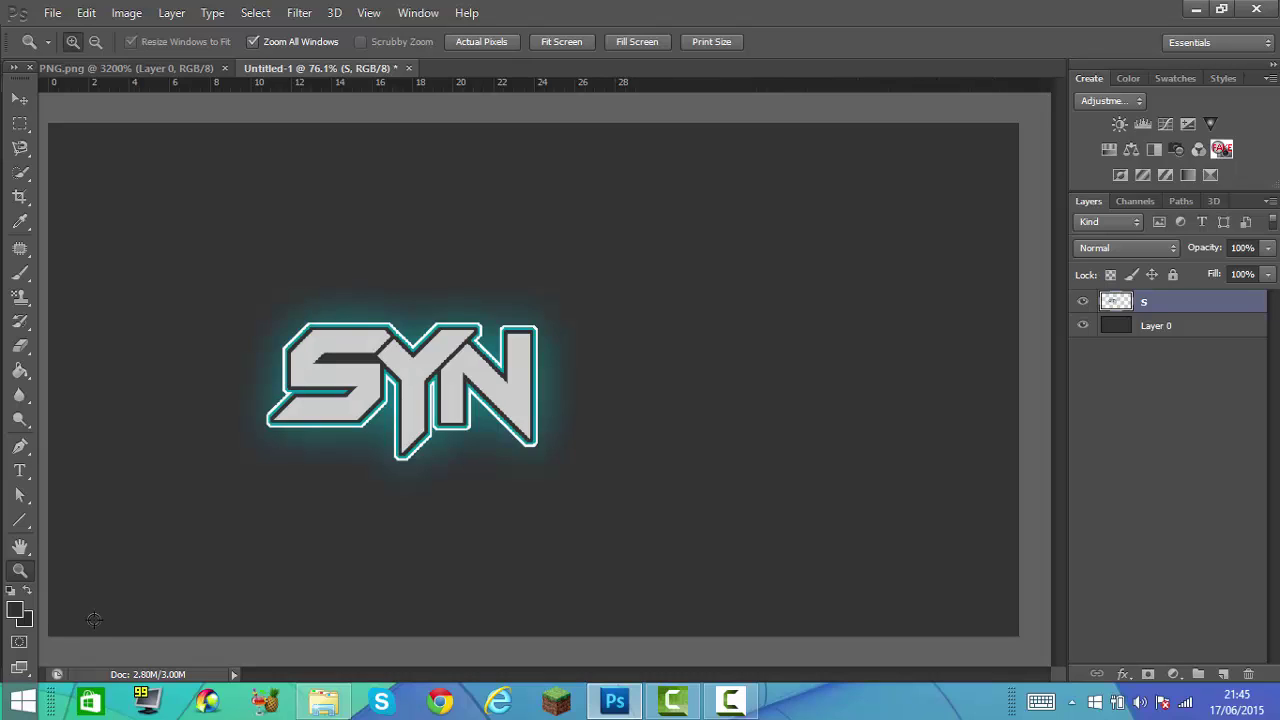
Undo the merge and merge the S layer with Layers 1, 2 and 3 again with Layer 3's drop shadow hidden
key("ctrl+alt+z")
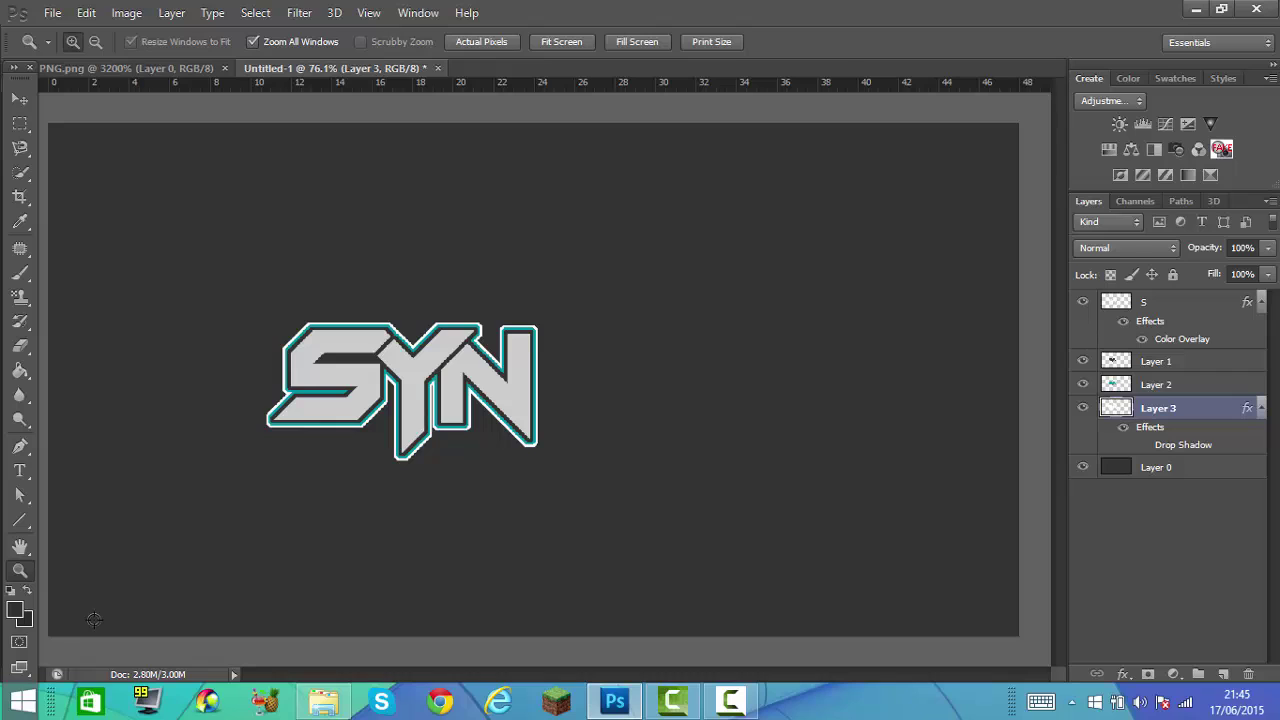
key("shift+alt+period")
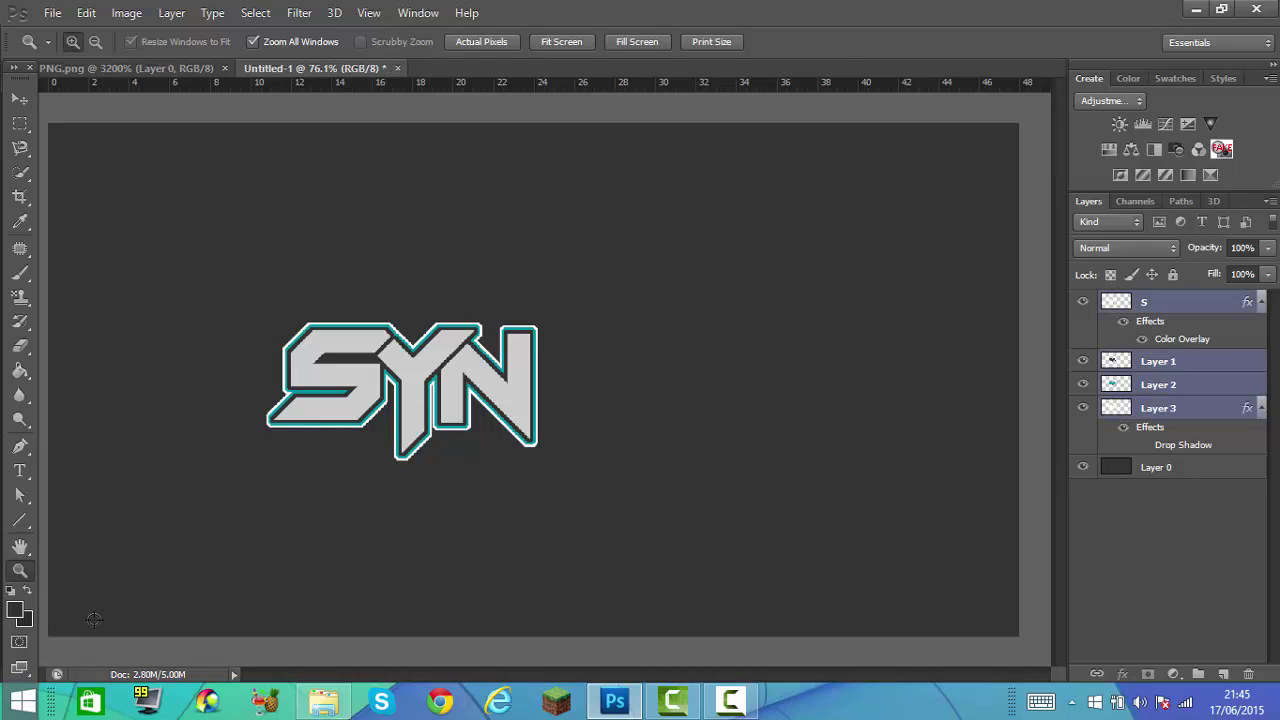
right_click(1176, 301)
left_click(1033, 457)
Move the merged SYN logo toward the canvas centre and scale it up to about 105.5%
key("v")
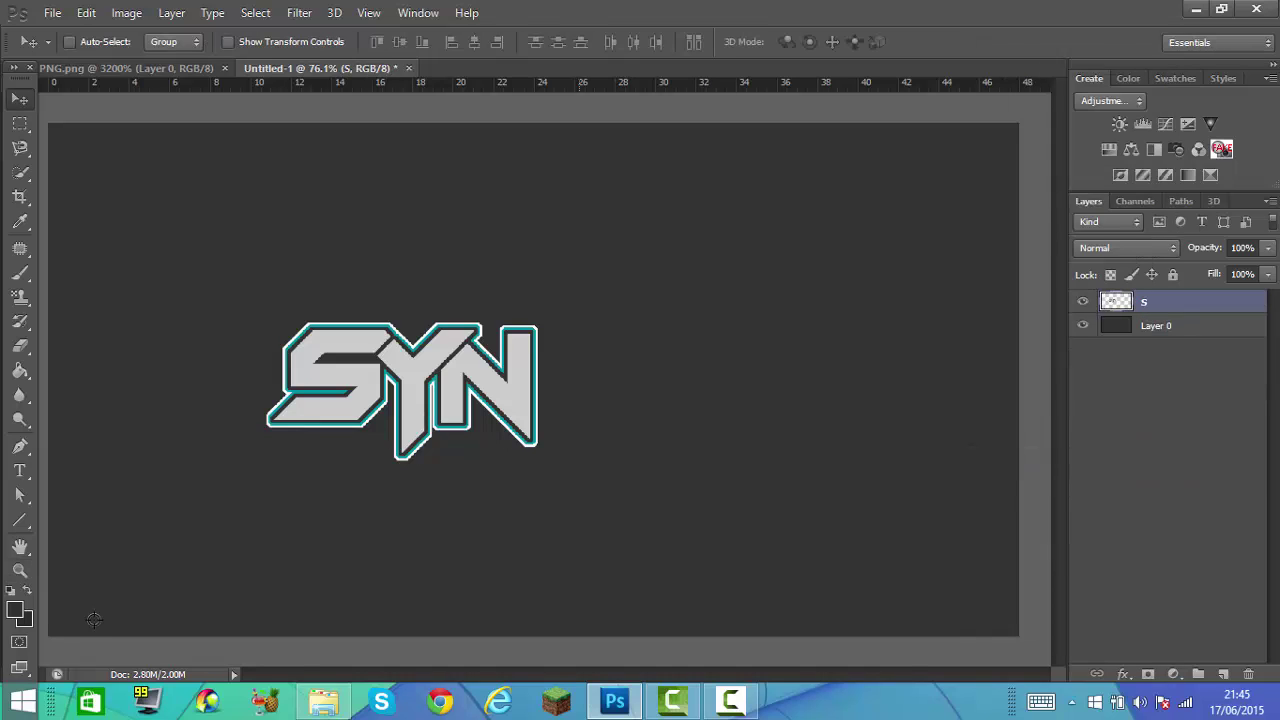
left_click_drag(410, 395, 519, 398)
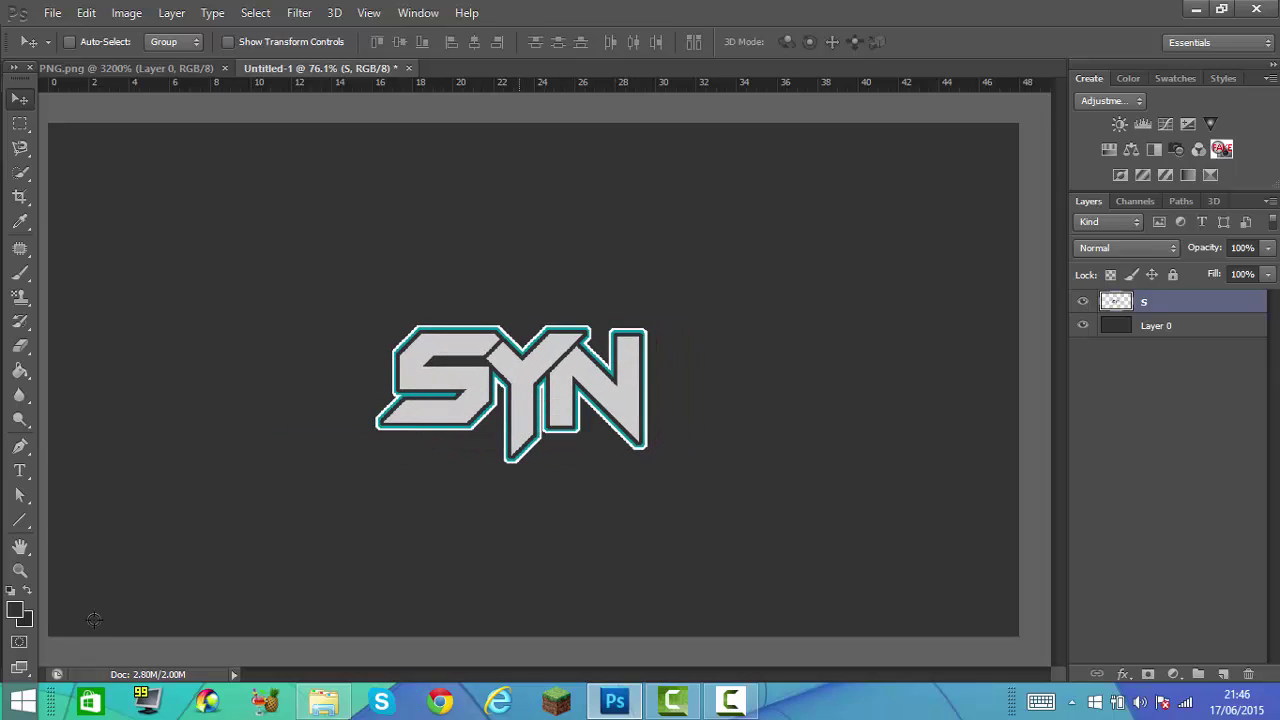
key("ctrl+t")
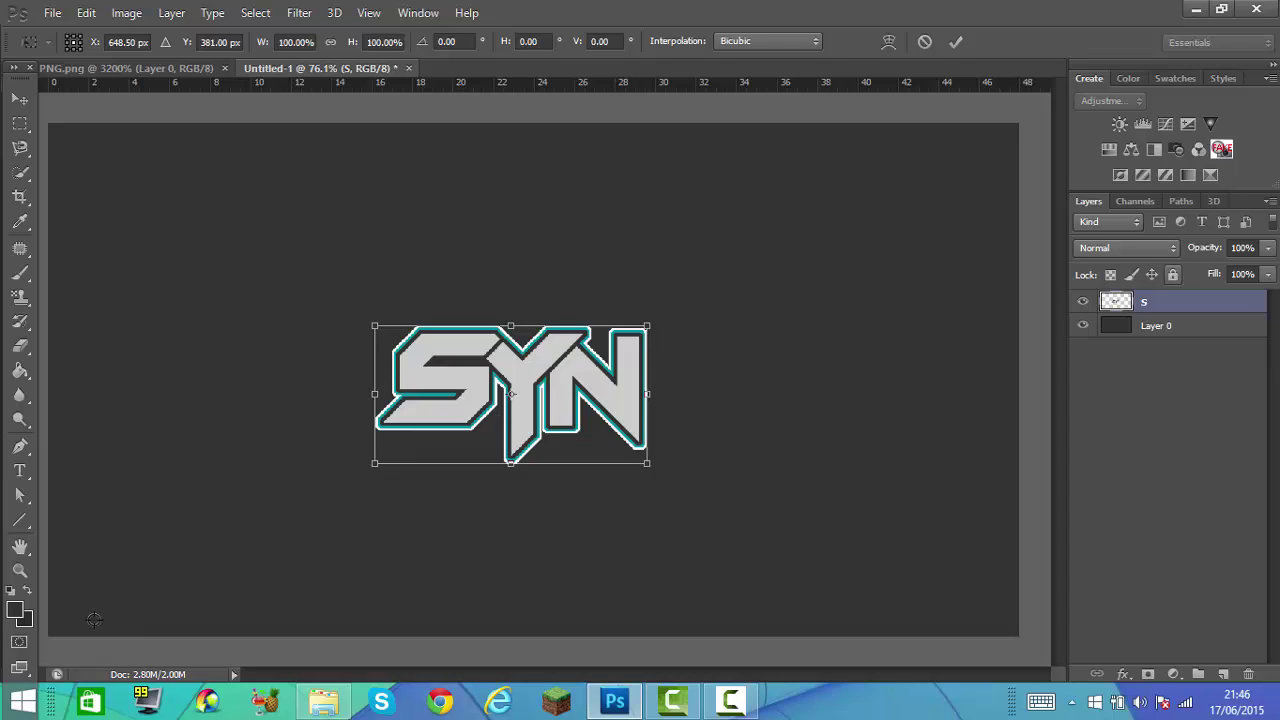
left_click_drag(374, 326, 359, 318)
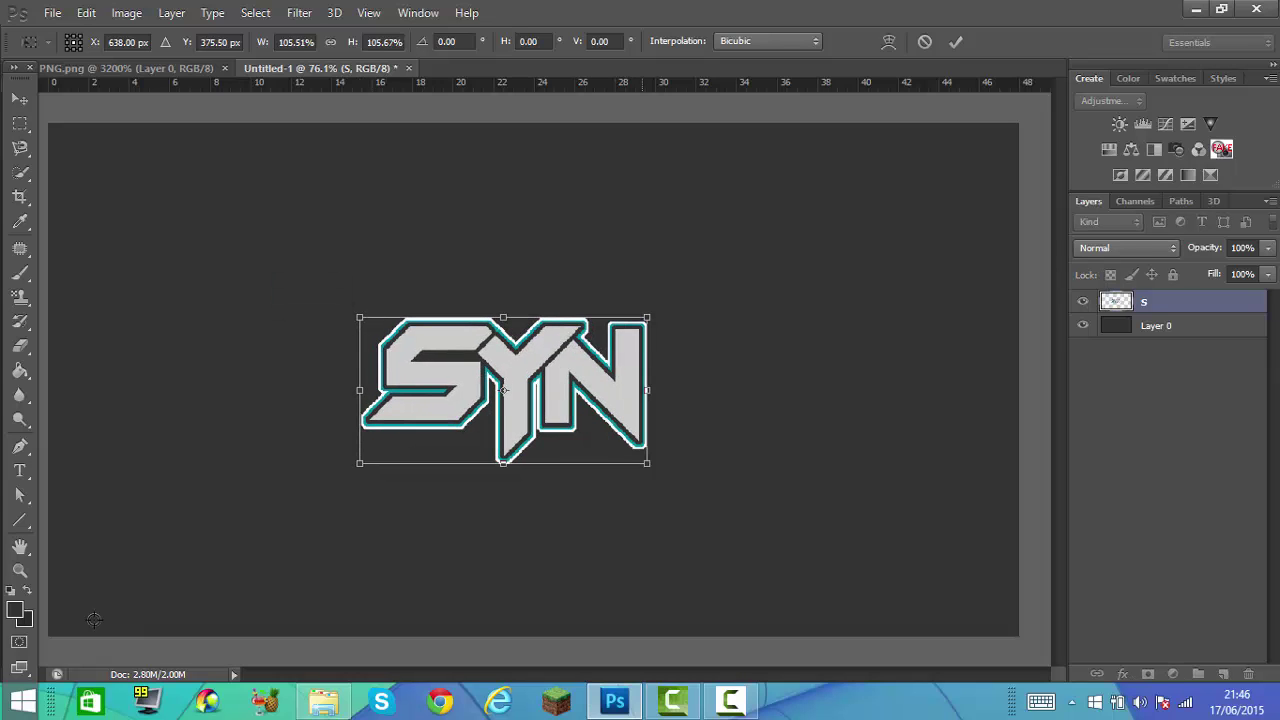
Try resizing the logo to about 23% height and to about 117% by 124%, undoing each change
left_click_drag(647, 462, 601, 350)
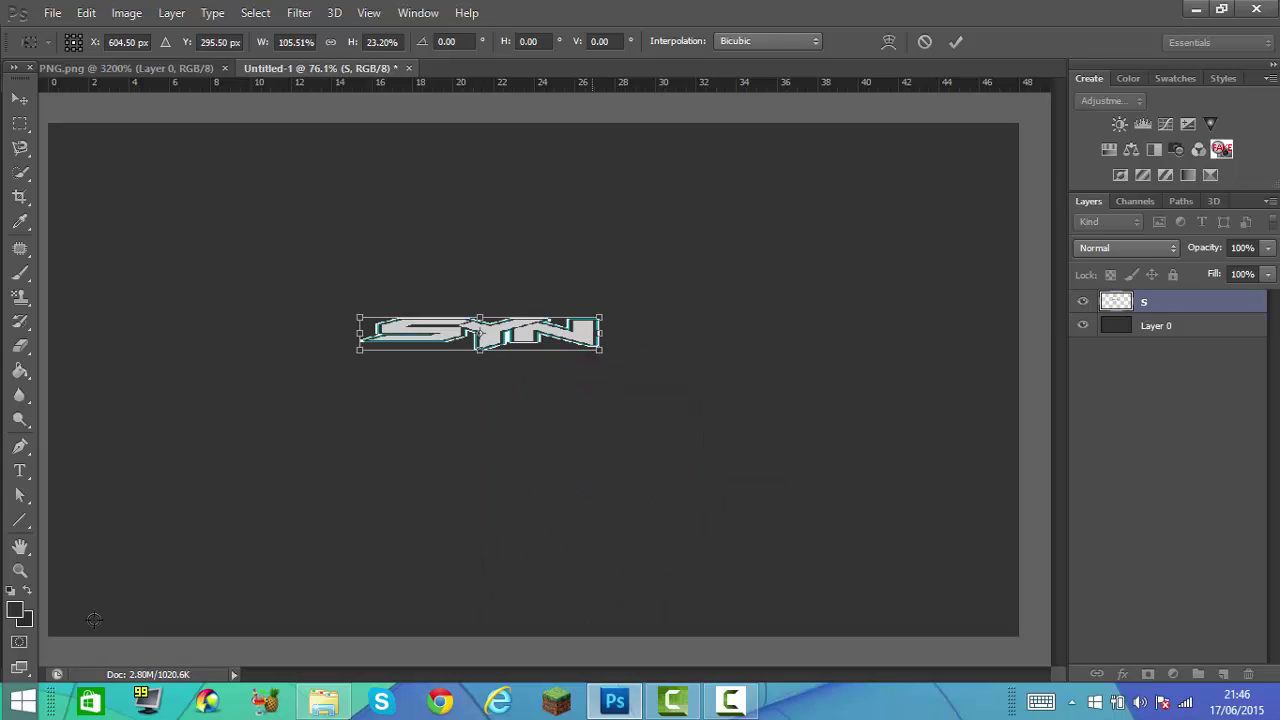
key("ctrl+z")
key("ctrl+z")
key("ctrl+z")
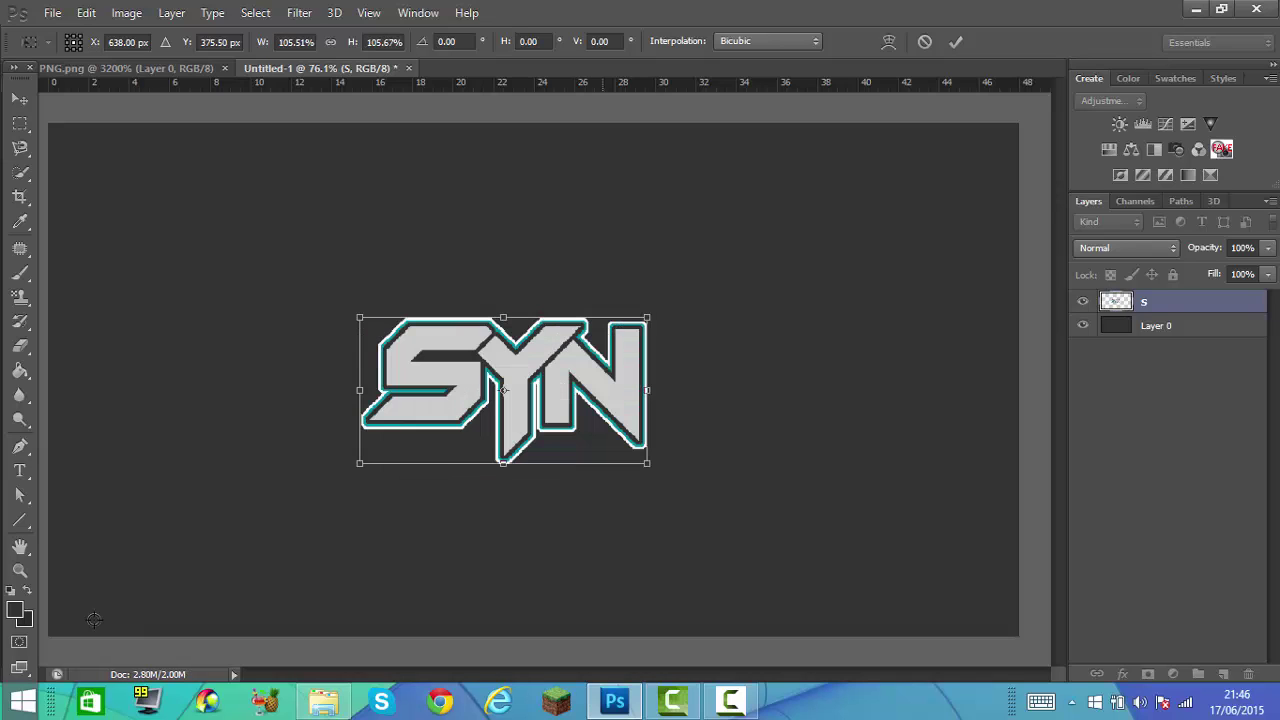
left_click_drag(647, 462, 678, 488)
key("ctrl+z")
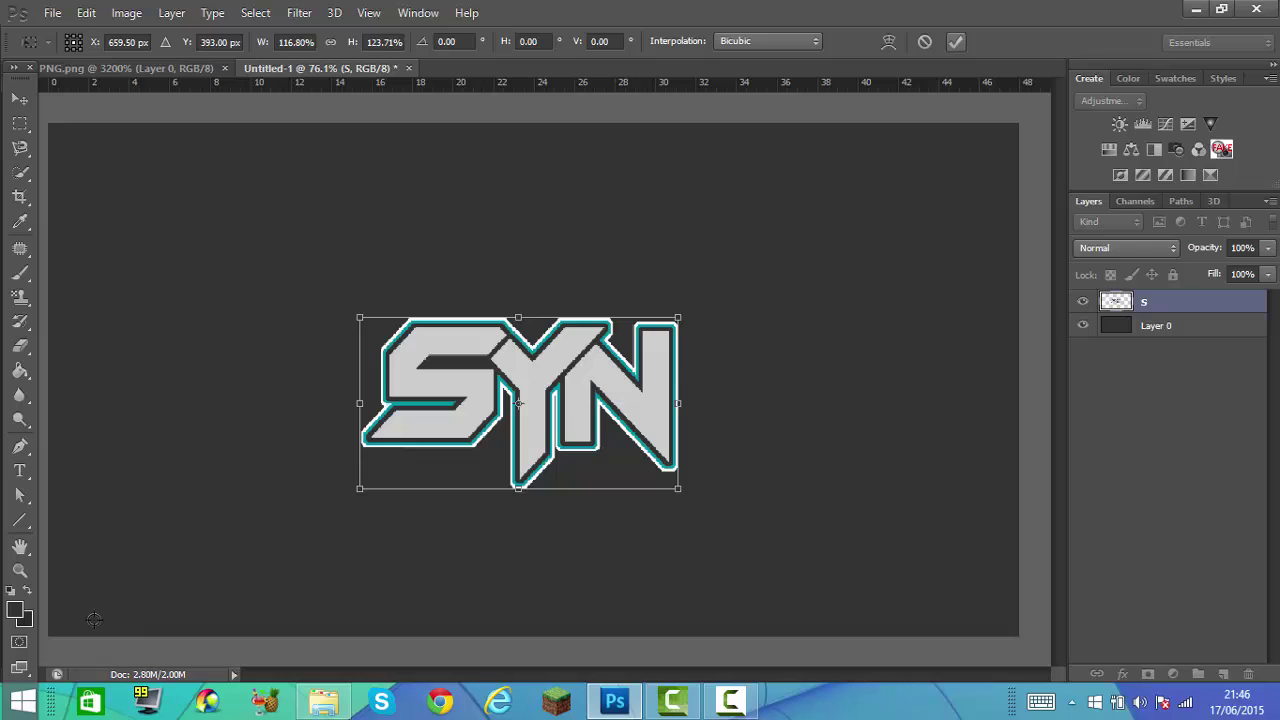
key("ctrl+z")
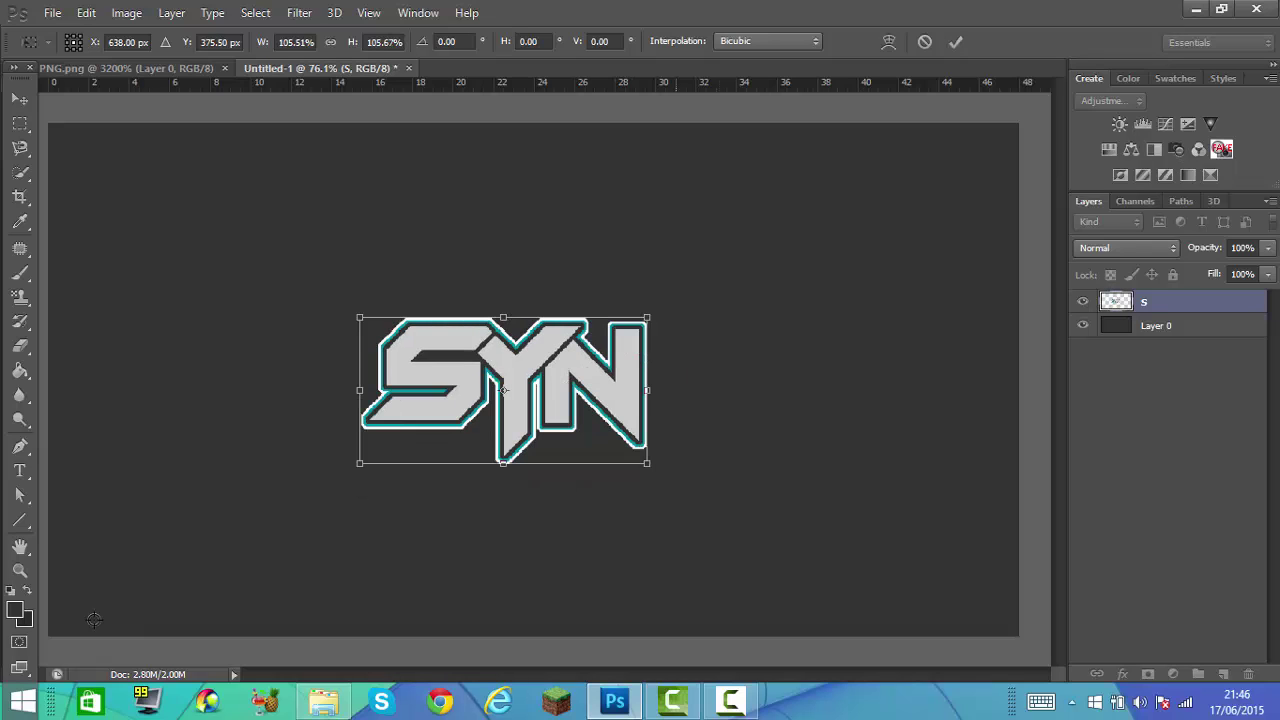
Scale the logo to about 109% and reposition it at the centre of the canvas
mouse_move(647, 462)
left_mouse_down()
mouse_move(664, 478)
mouse_move(656, 468)
left_mouse_up()
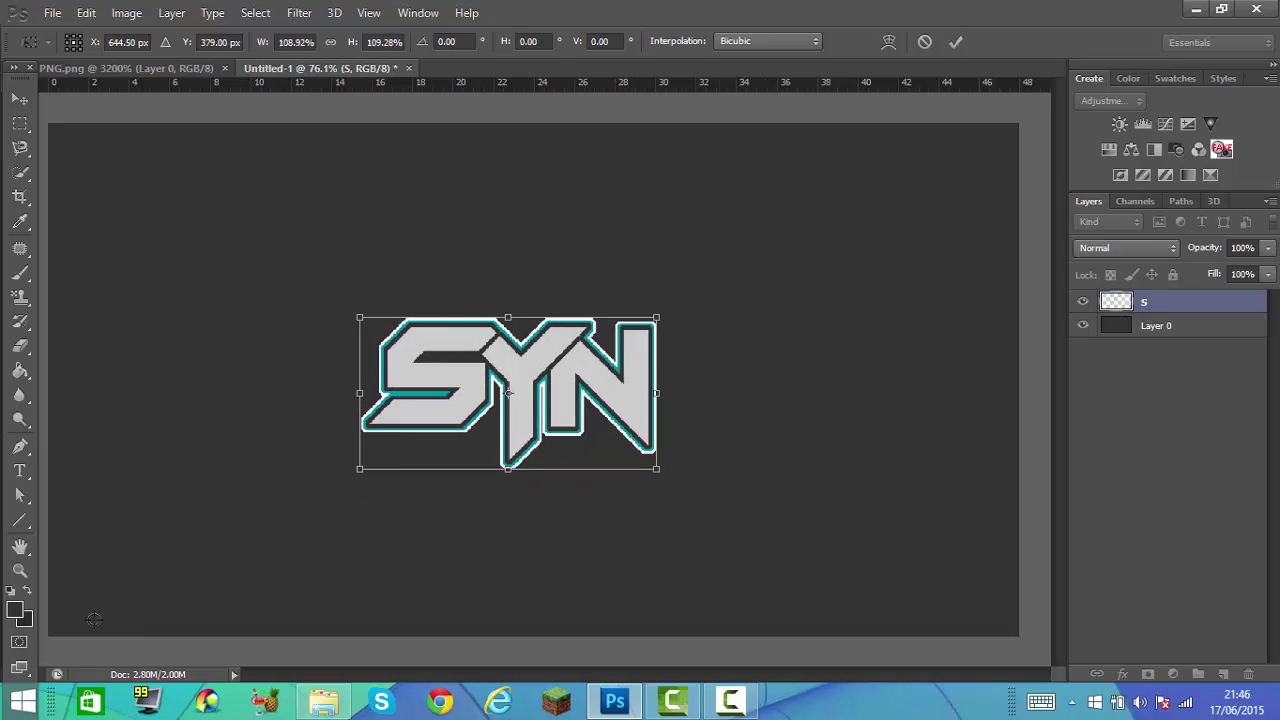
key("Return")
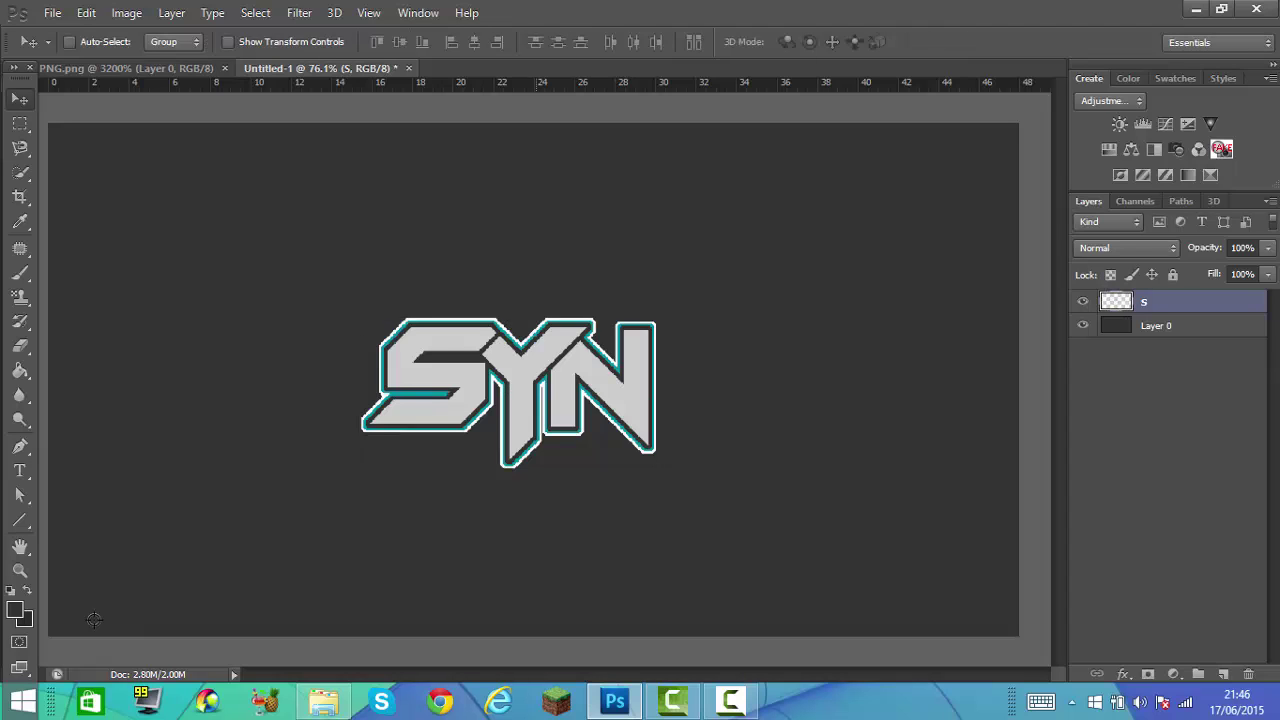
left_click_drag(600, 380, 631, 369)
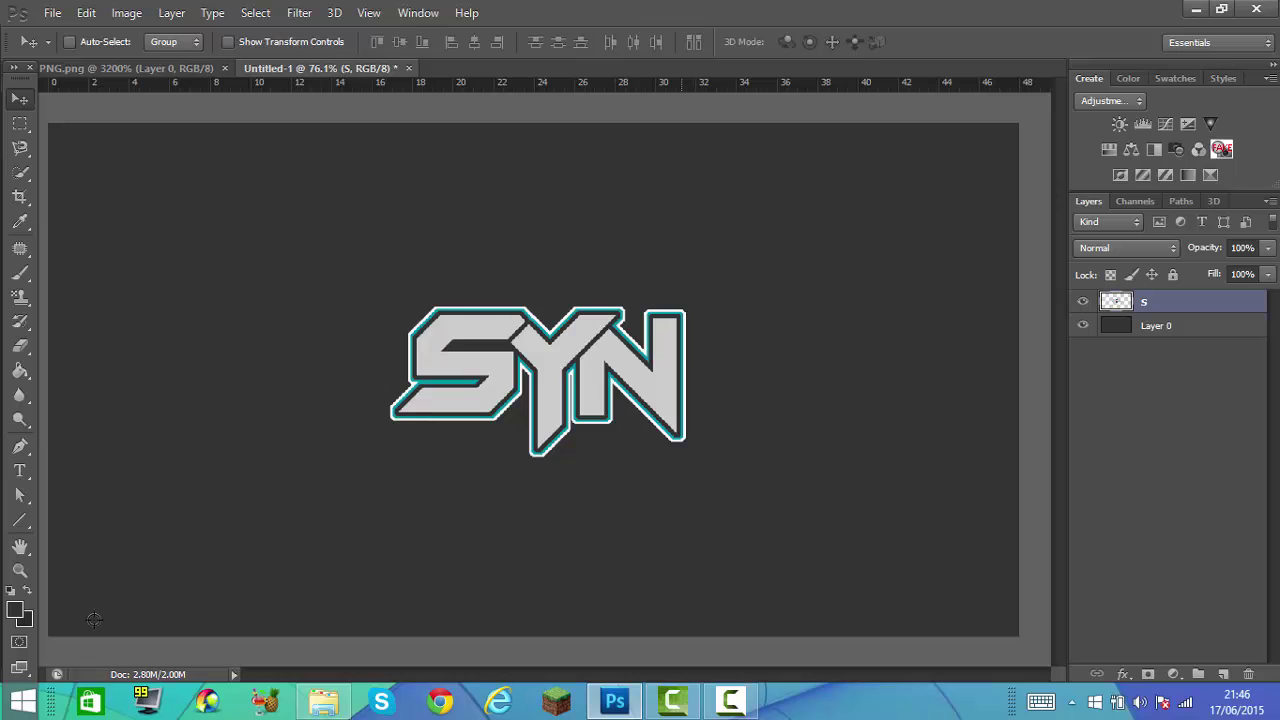
key("alt+f")
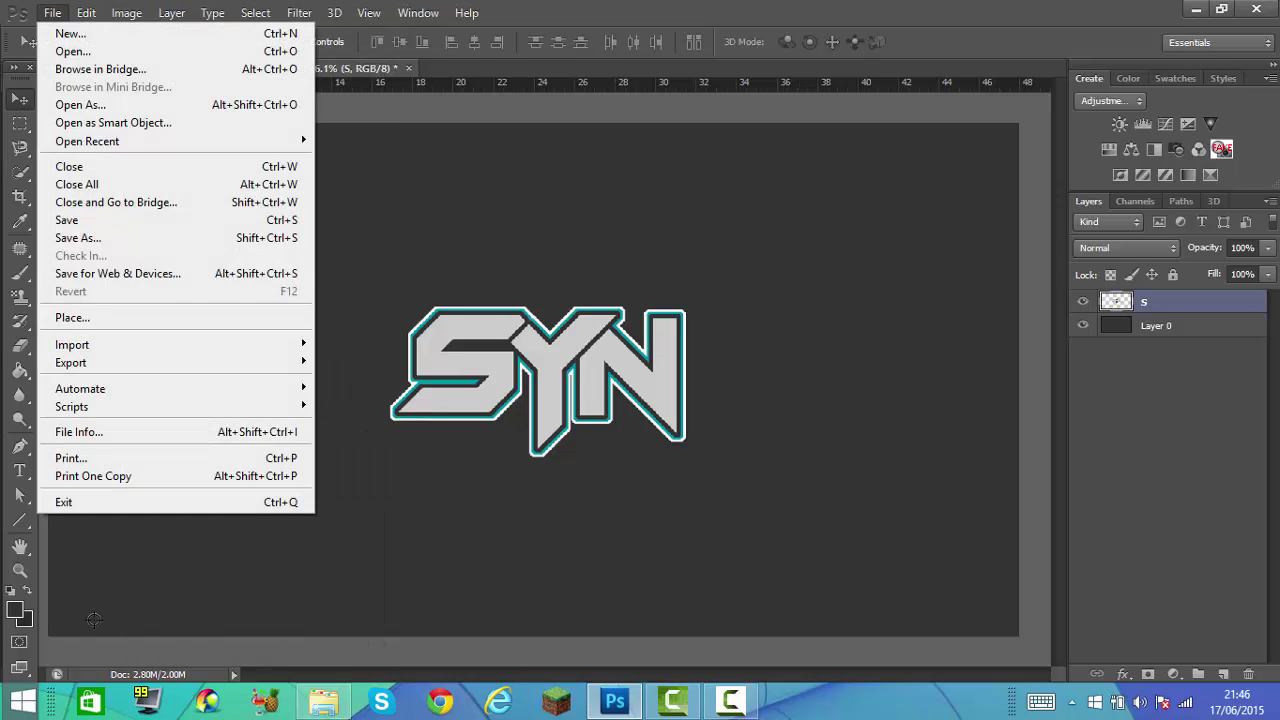
left_click(78, 238)
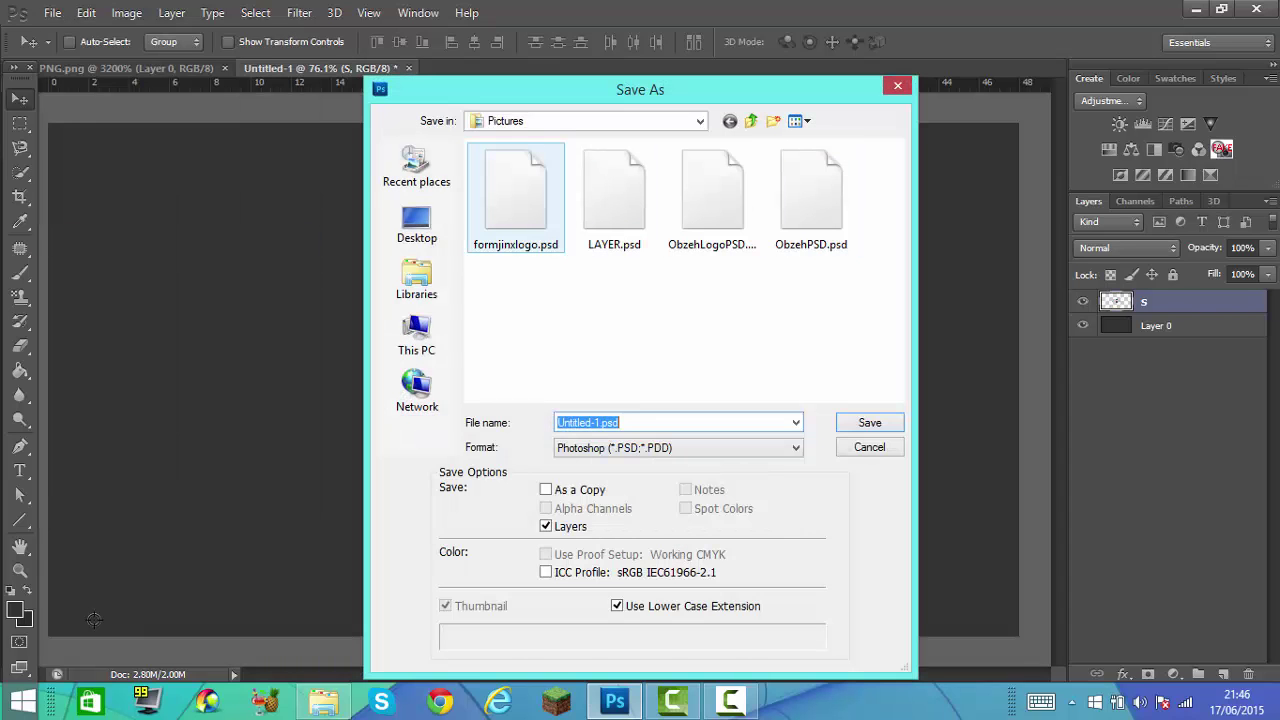
type("S")
key("BackSpace")
type("T")
key("BackSpace")
type("Sun")
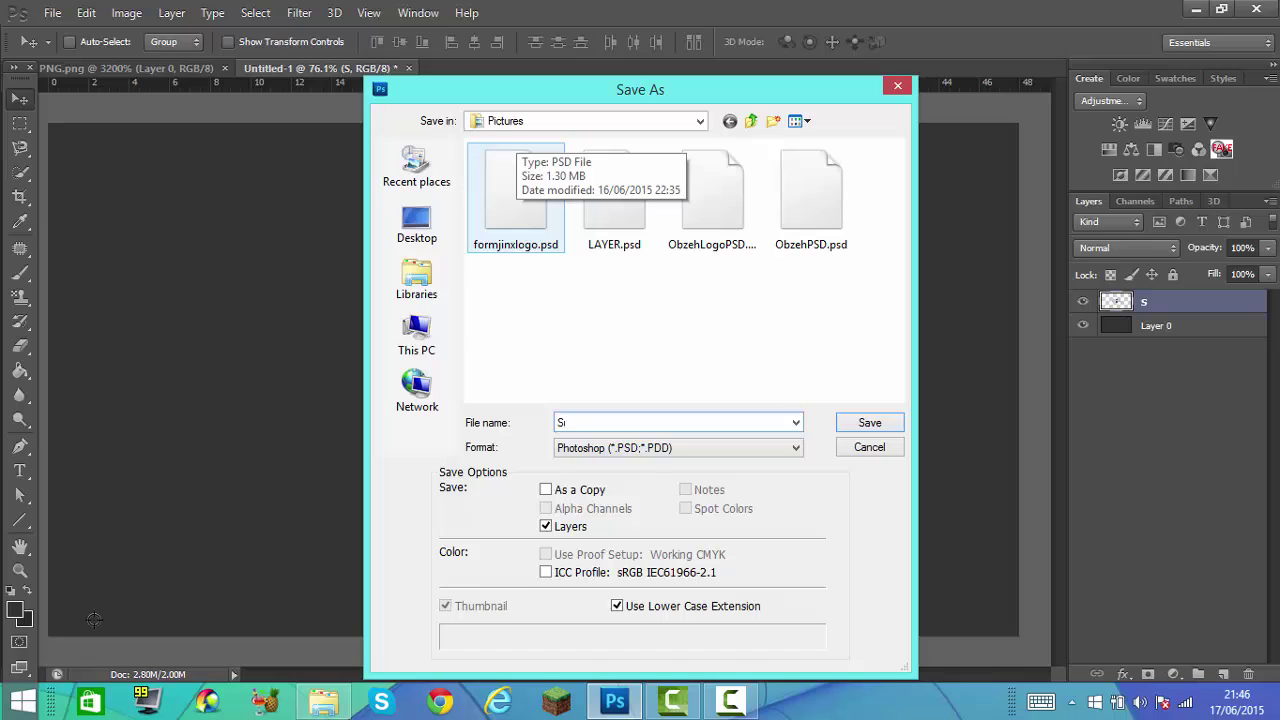
key("BackSpace")
key("BackSpace")
type("yn")
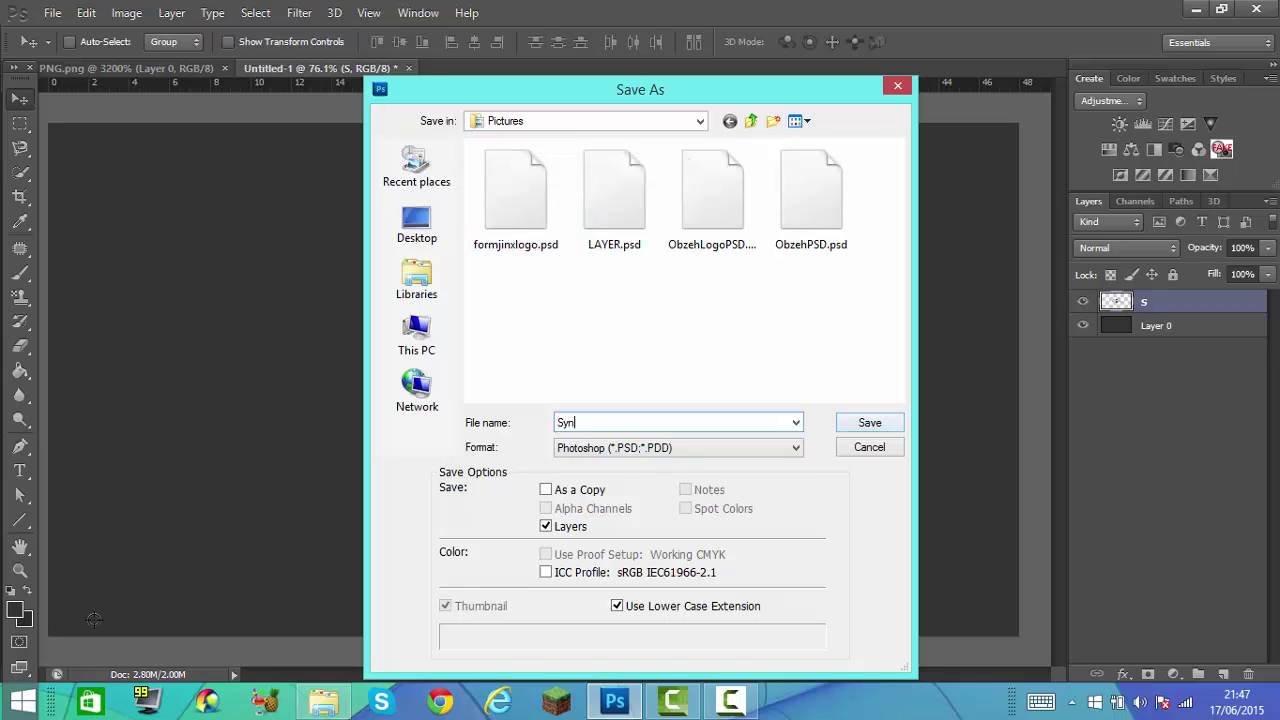
key("Return")
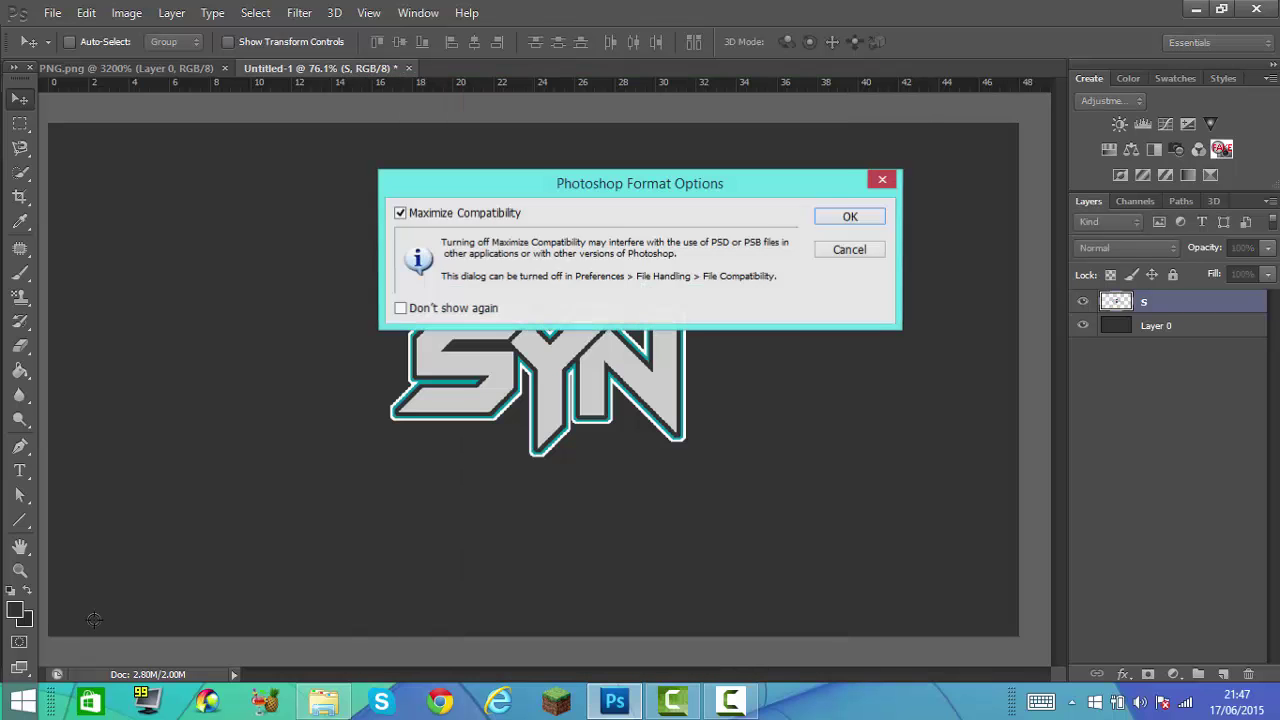
key("Return")
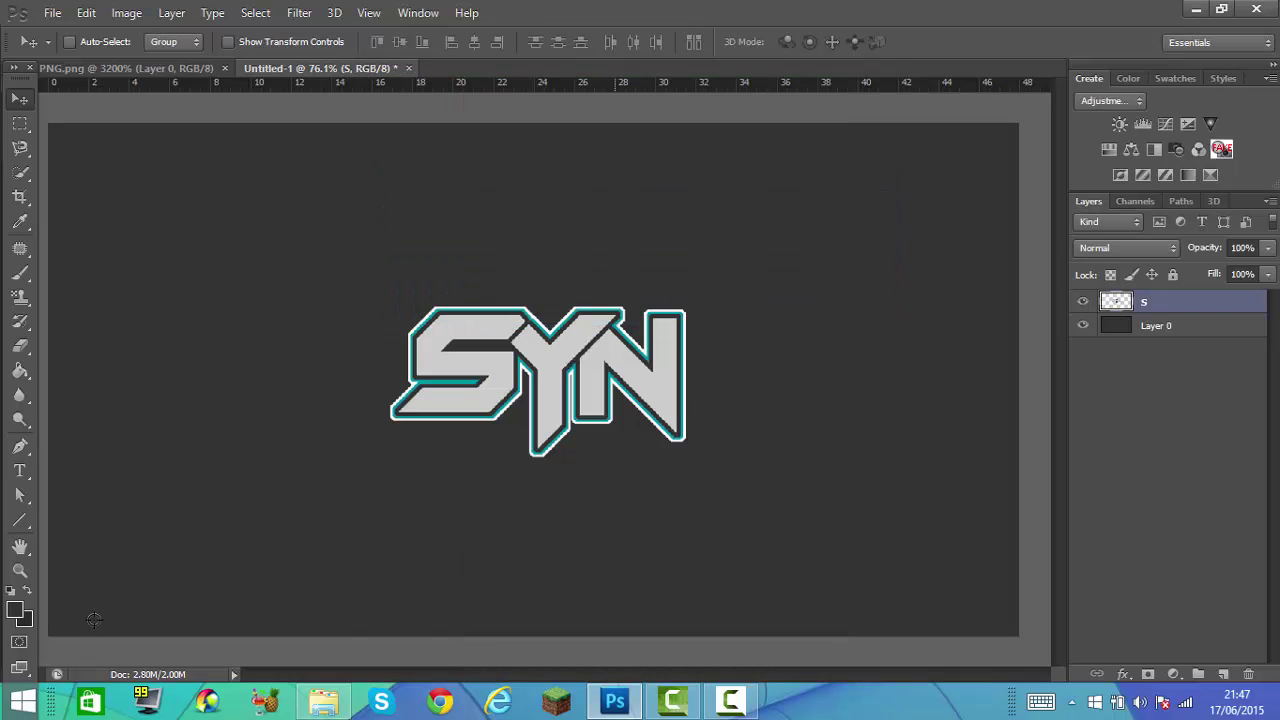
left_click(52, 13)
left_click(78, 238)
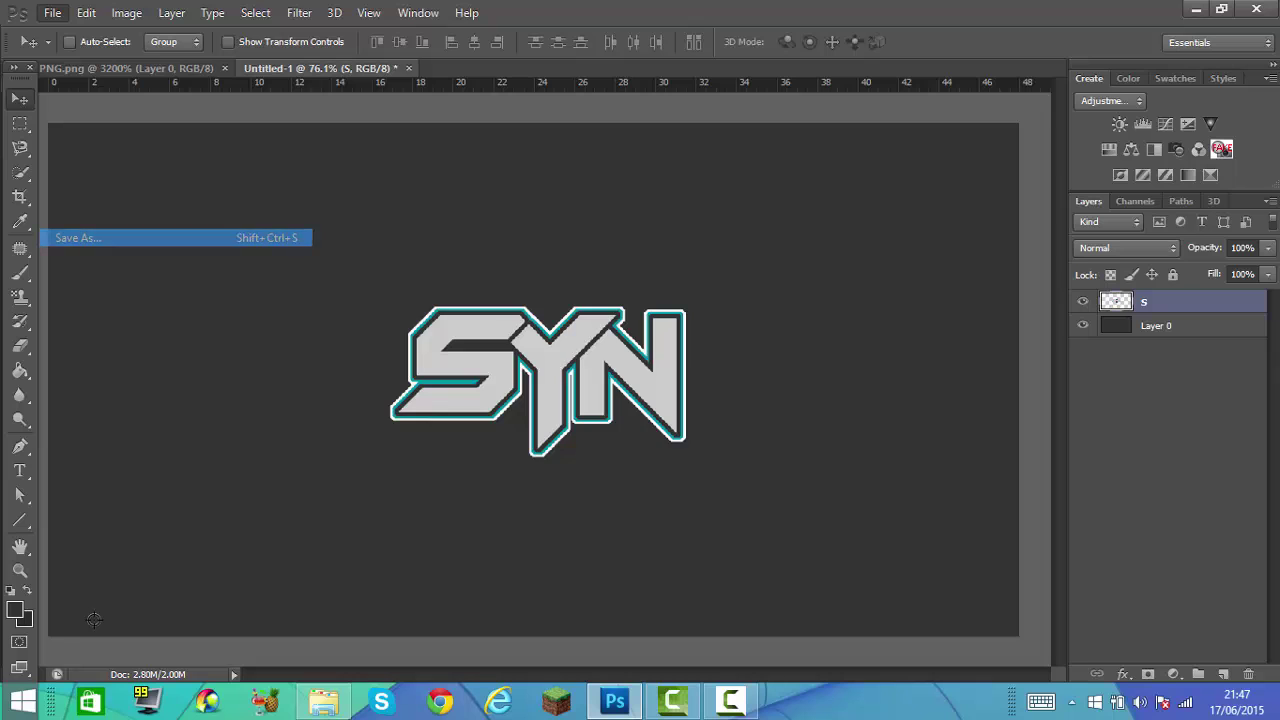
type("Syn")
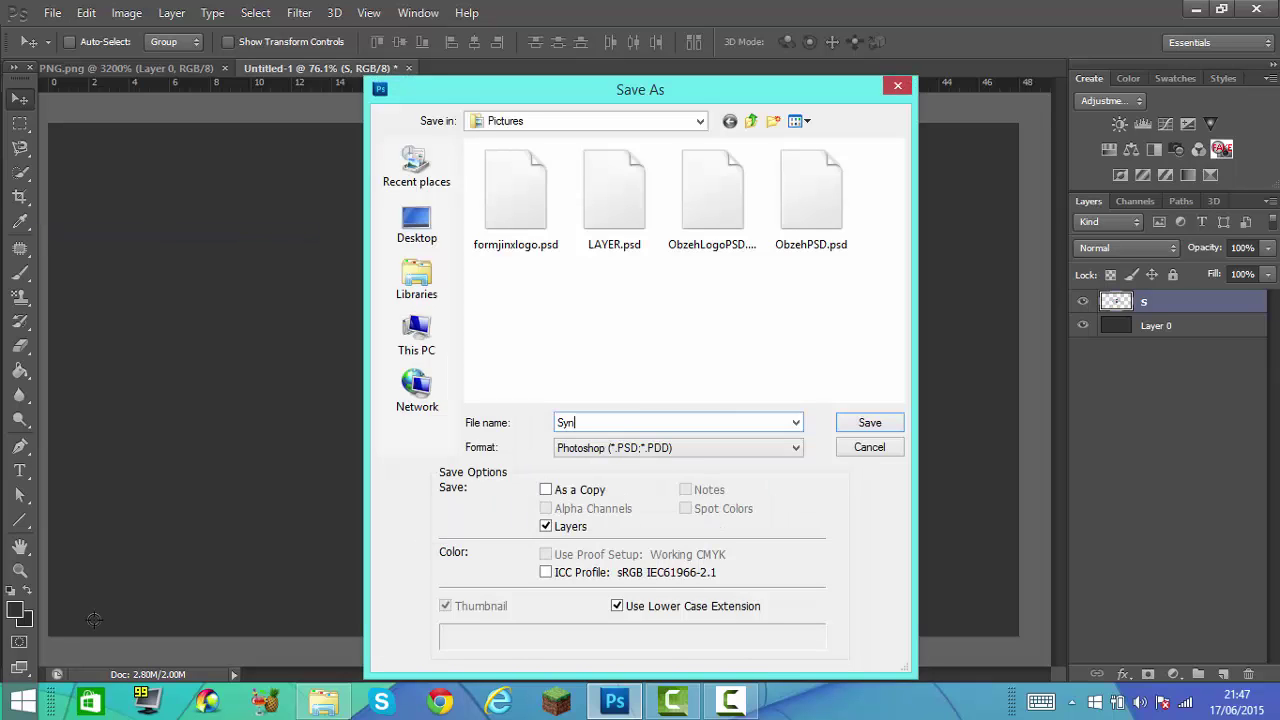
type("Tutorital")
key("ctrl+a")
key("Return")
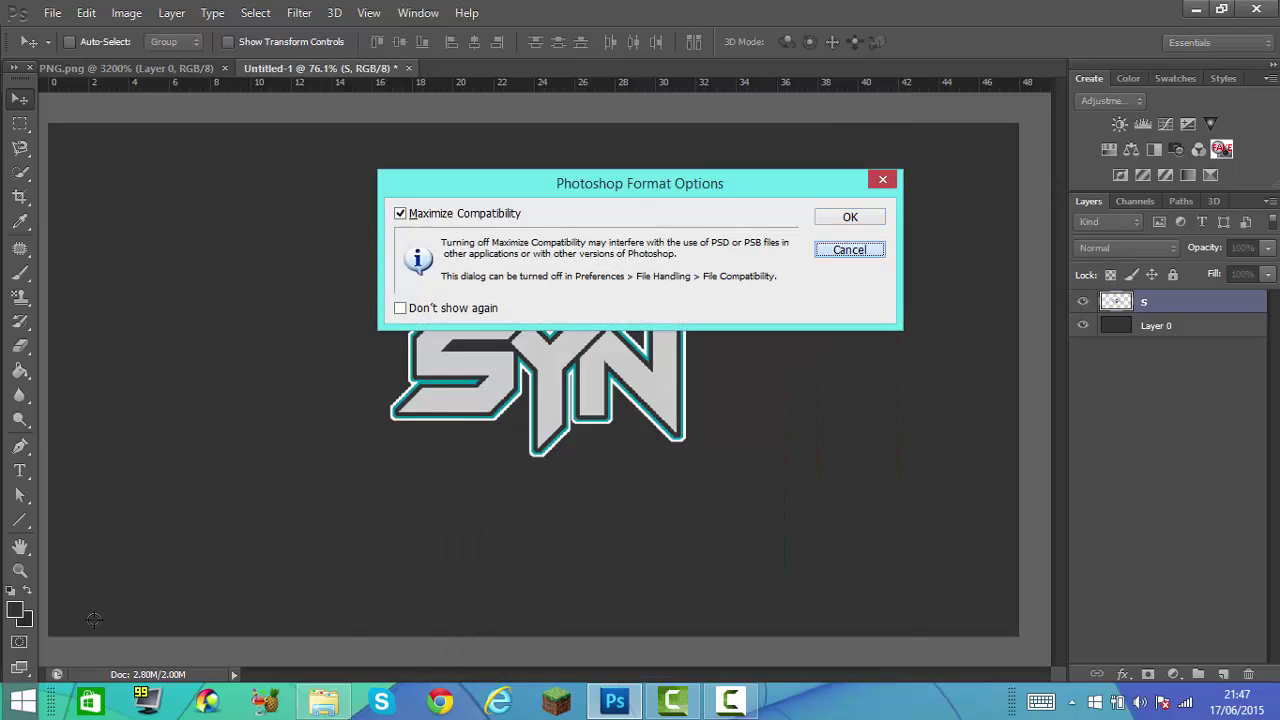
key("Return")
Begin saving a copy of the document in the Pictures folder with the file name Syn
key("alt+f")
key("Down")
key("Down")
key("Down")
key("Down")
key("Down")
key("Down")
key("Down")
key("Down")
key("Down")
key("Down")
key("Down")
key("Return")
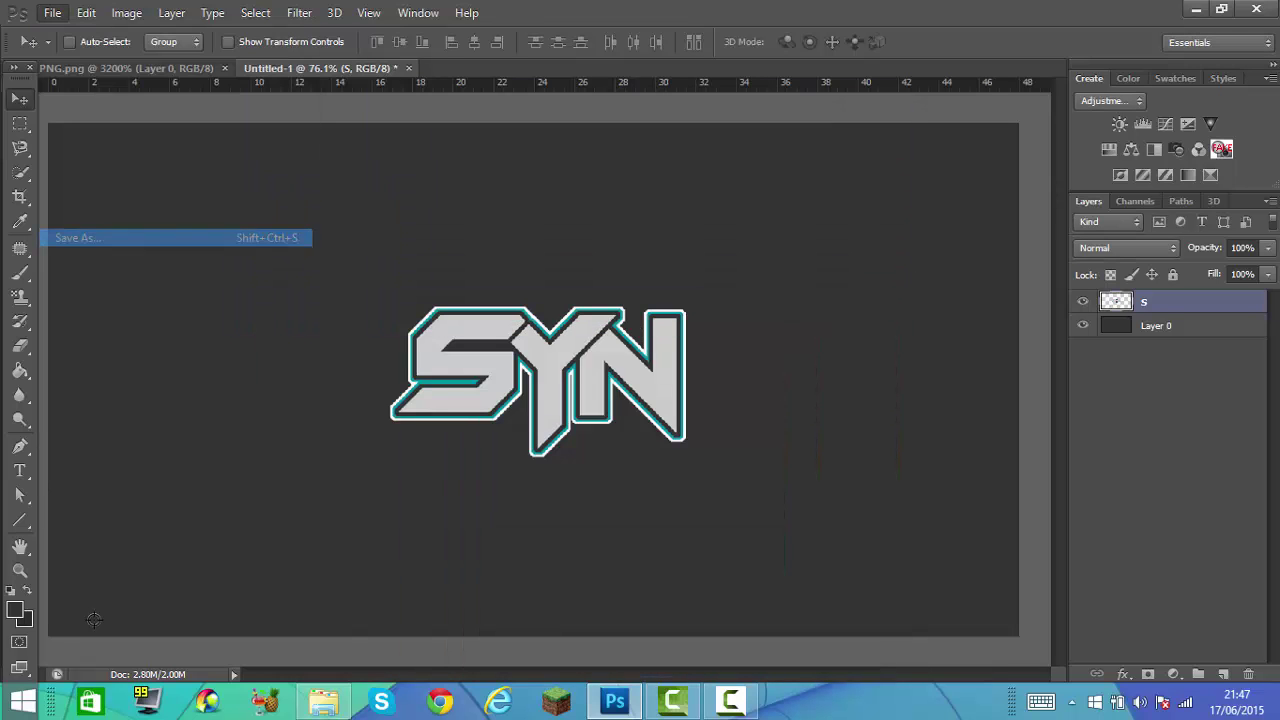
type("S")
type("yb")
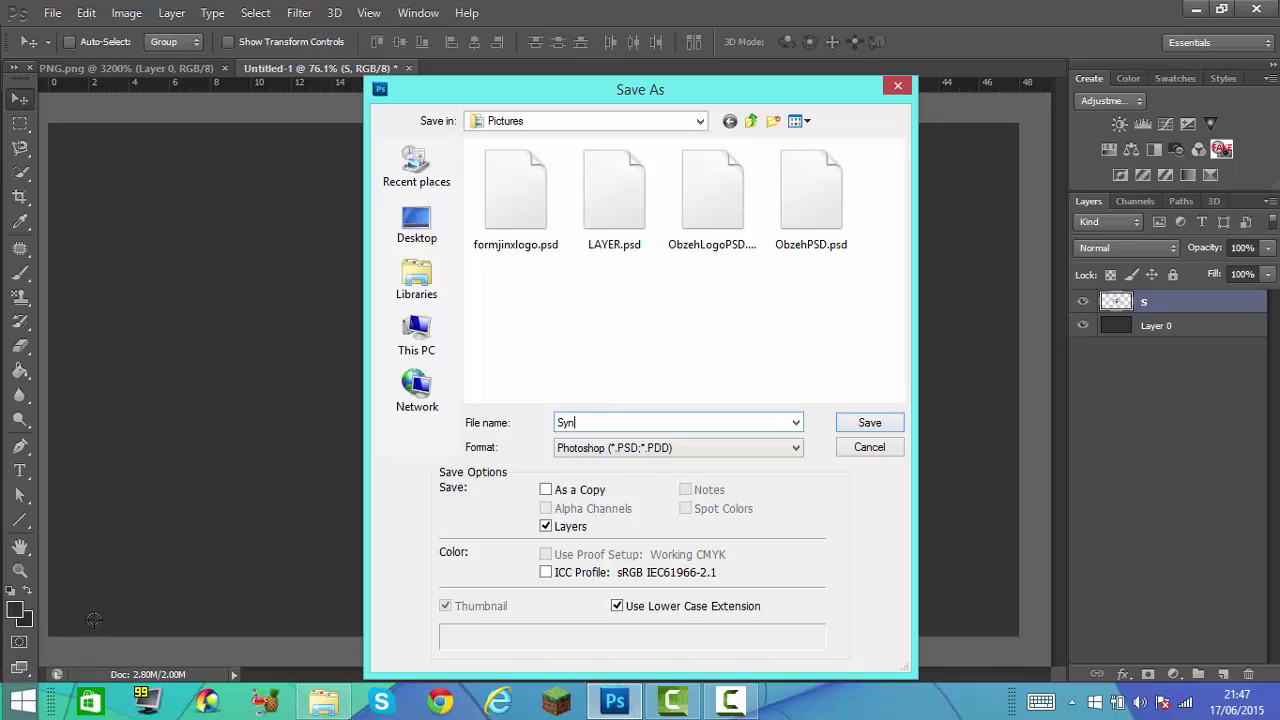
Set the file format to PNG and save the logo with Smallest / Slow compression and no interlacing
key("Tab")
key("alt+Down")
key("Down")
key("Down")
key("Down")
key("Down")
key("Down")
key("Down")
key("Down")
key("Down")
key("Down")
key("Down")
key("Down")
key("Down")
key("Down")
key("Down")
key("Down")
key("Down")
key("Down")
key("Down")
key("Down")
key("Up")
key("Up")
key("Up")
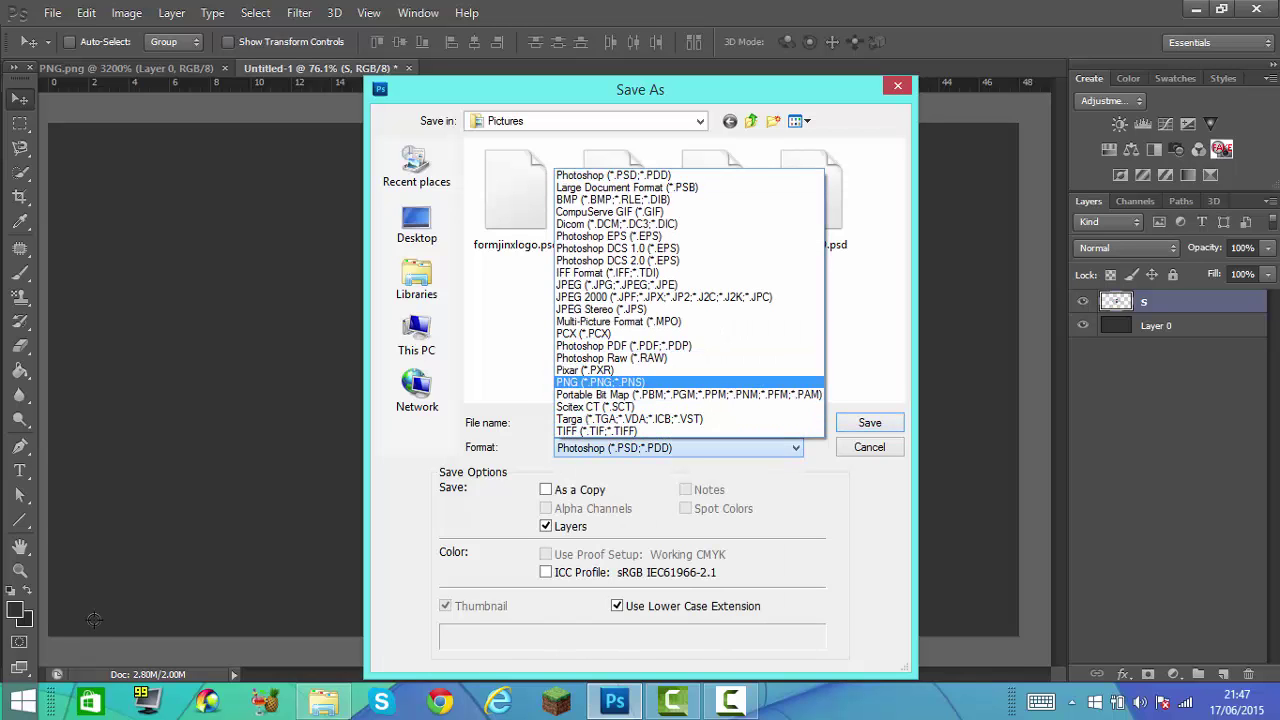
key("Return")
key("alt+Down")
key("Down")
key("Down")
key("Down")
key("Up")
key("Up")
key("Up")
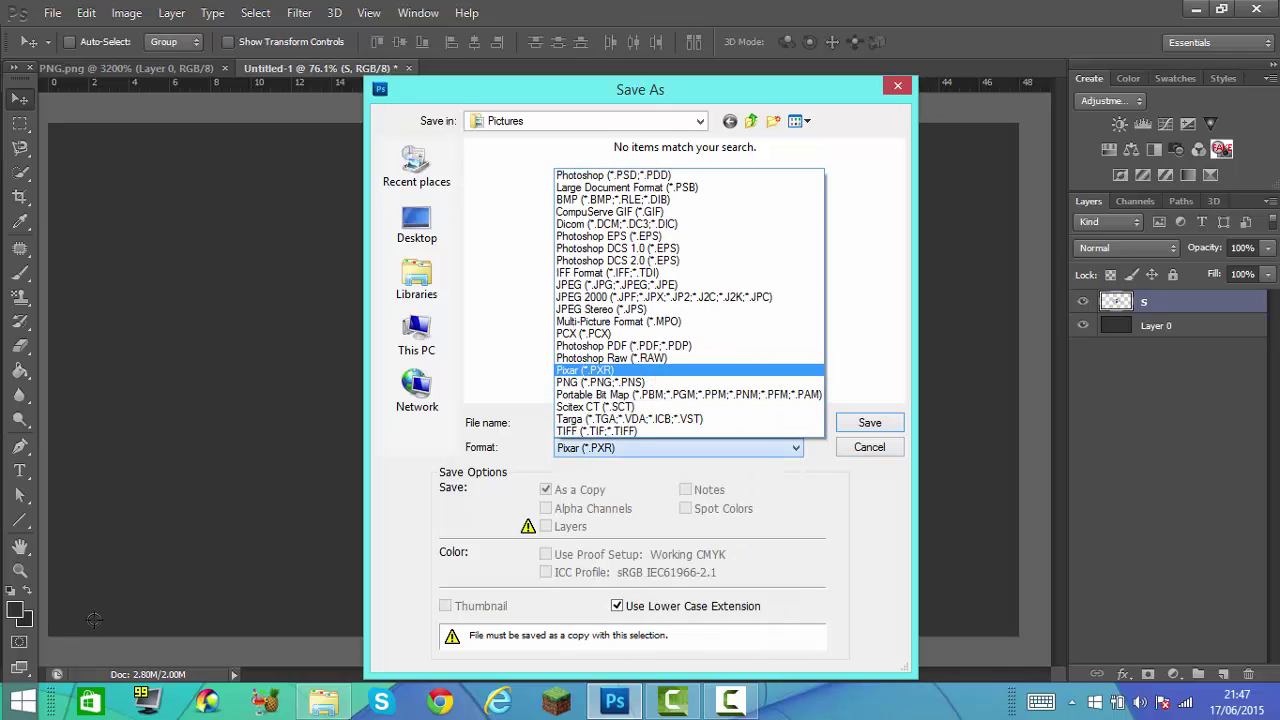
key("Down")
key("Return")
key("Return")
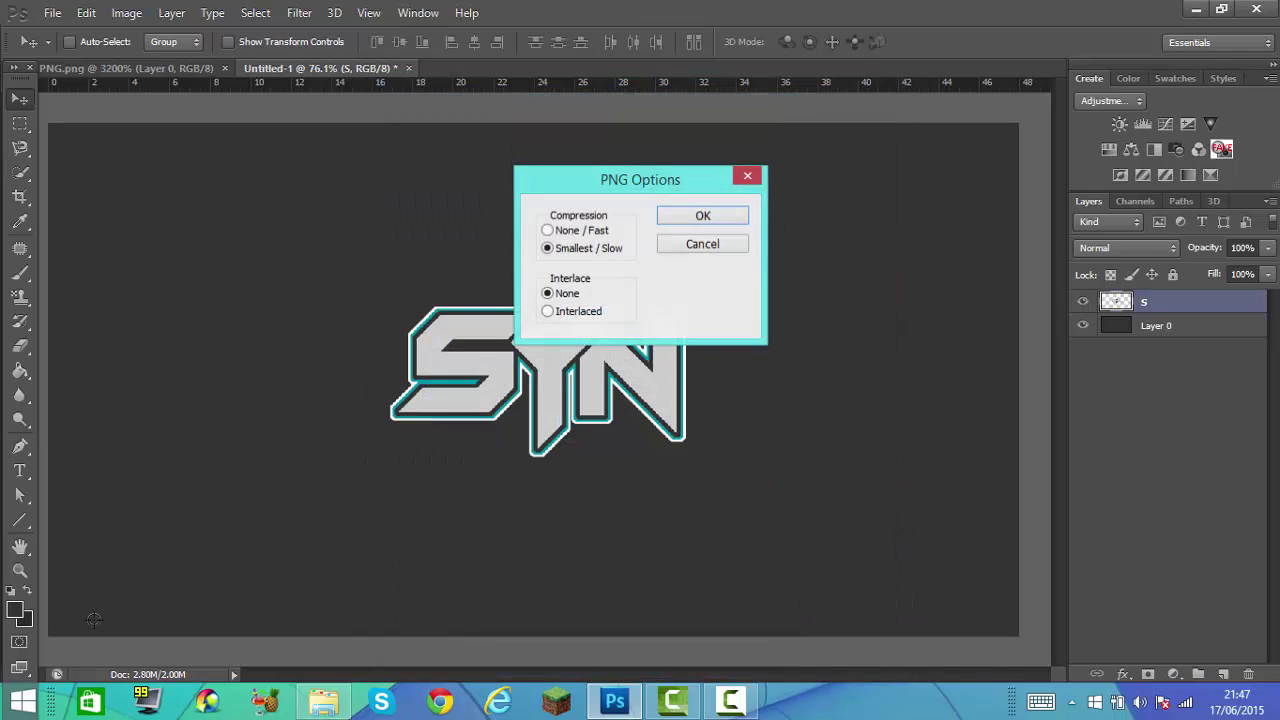
key("Return")
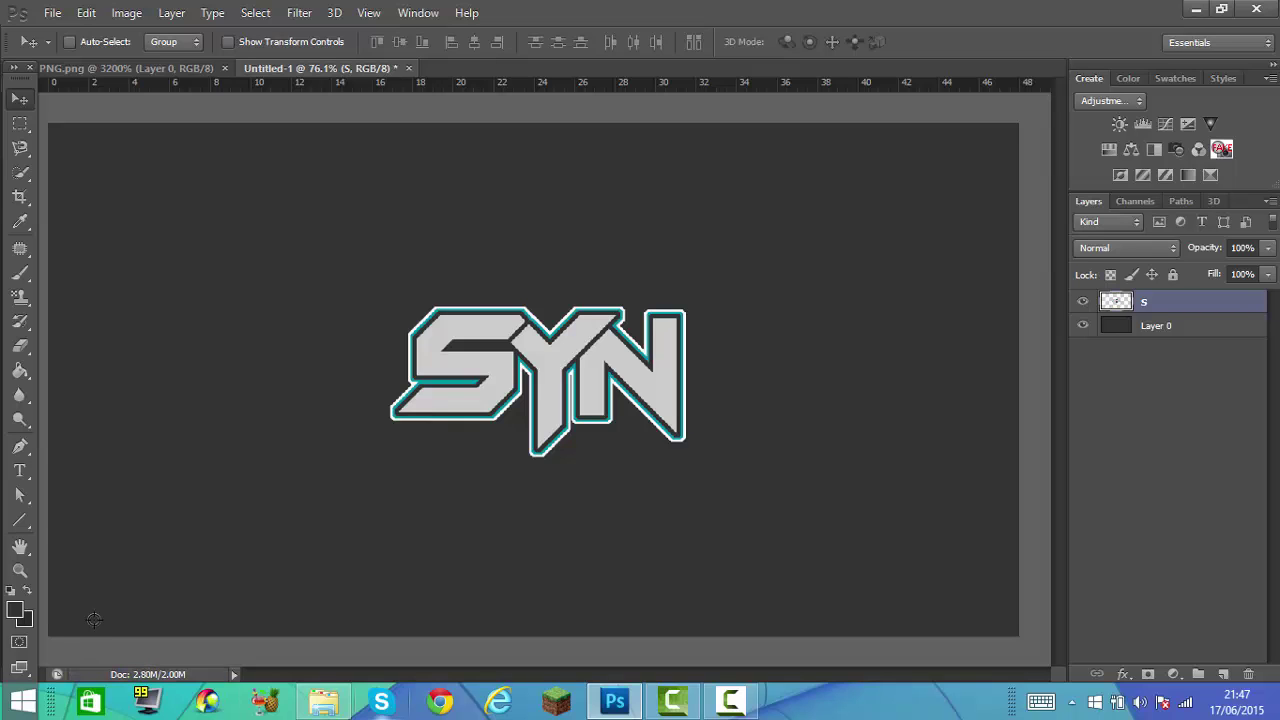
Switch to File Explorer and search the Pictures folder for syn
left_click(323, 701)
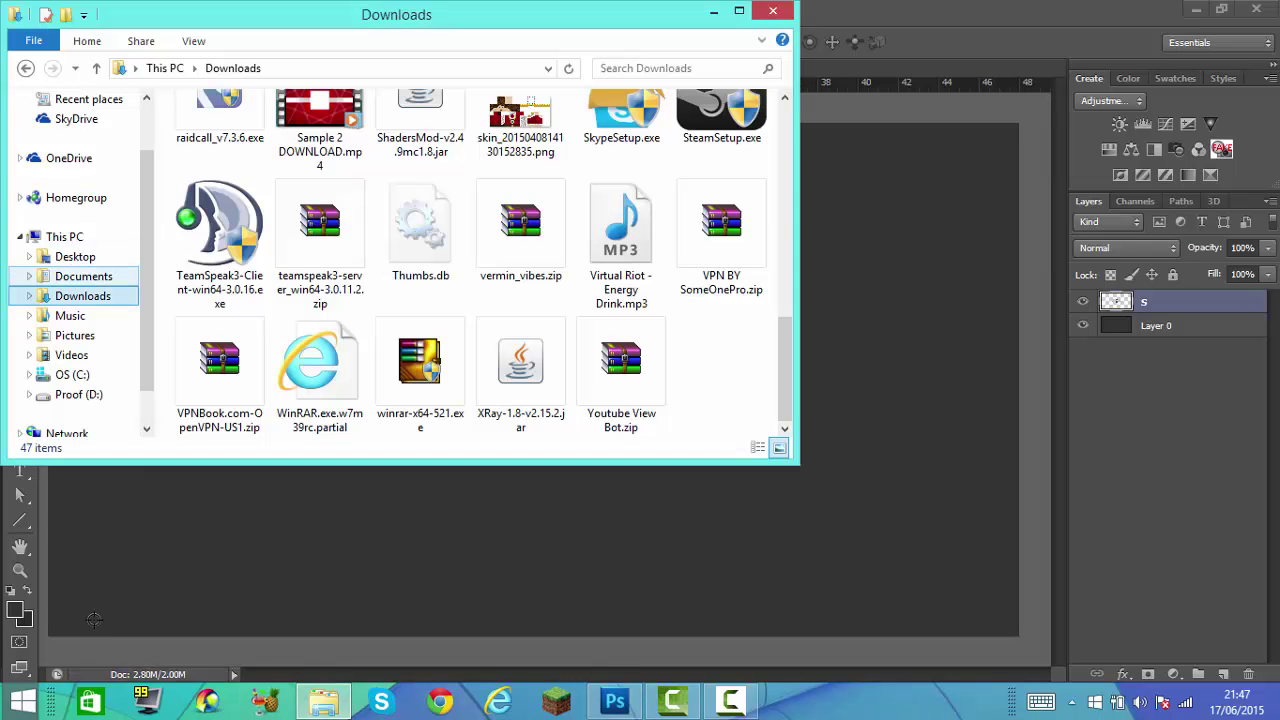
left_click(75, 335)
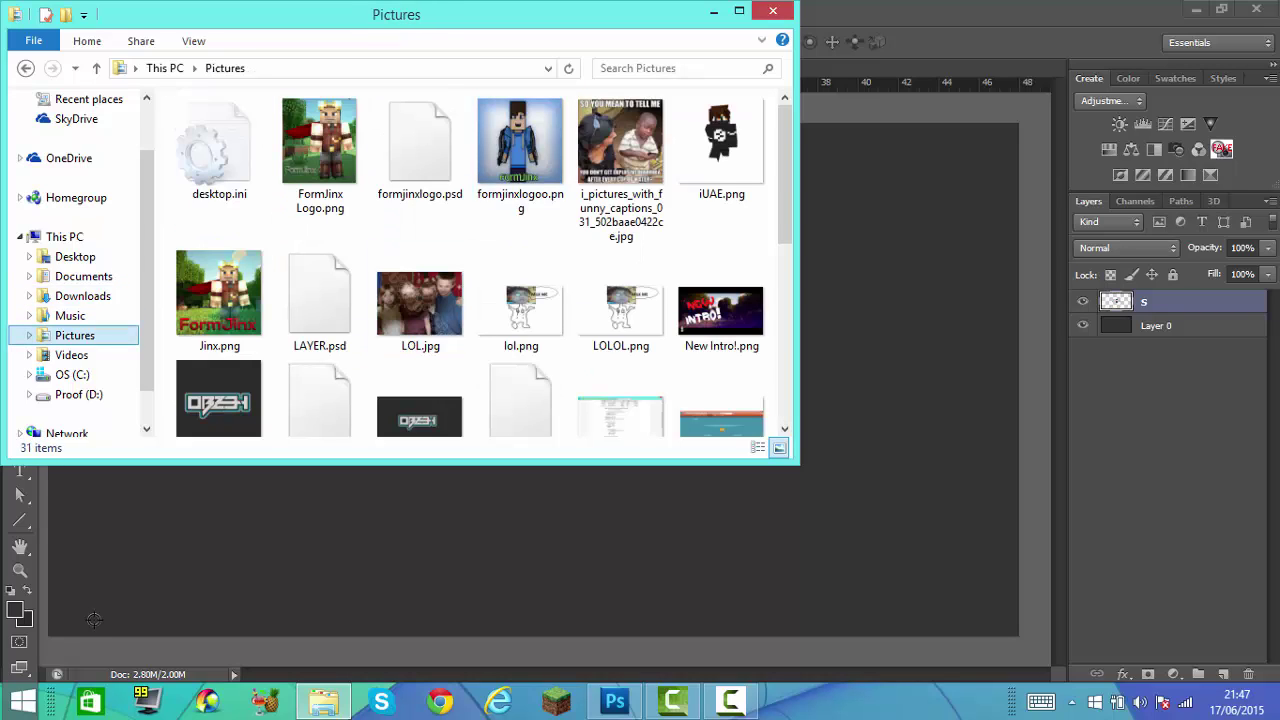
left_click(678, 68)
type("s")
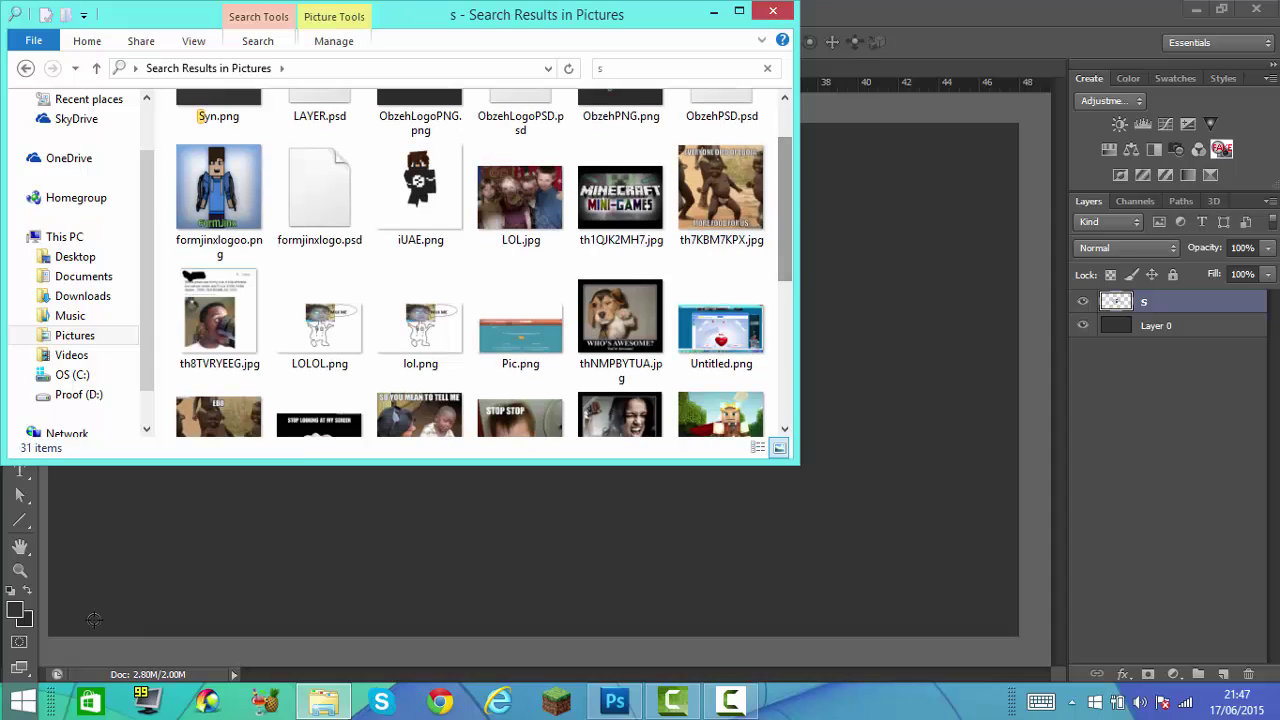
type("yn")
key("Tab")
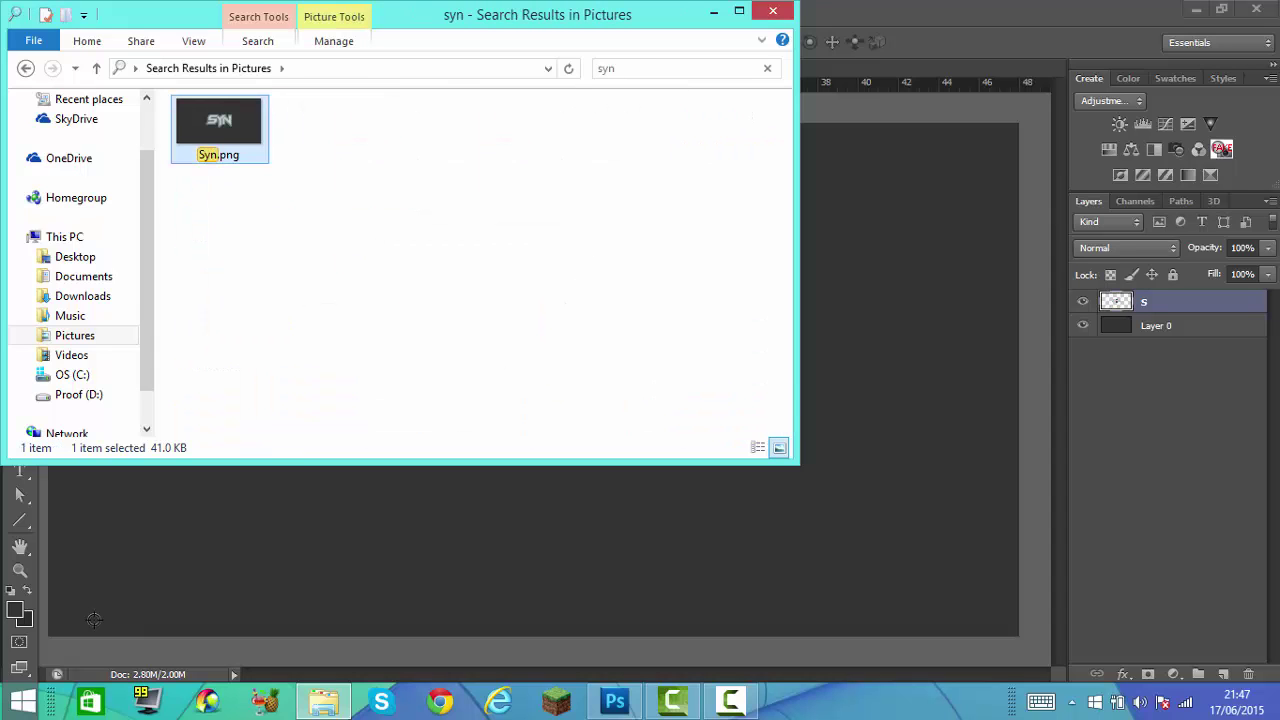
Set Syn.png as the desktop background and minimize the open windows to show the desktop
right_click(240, 120)
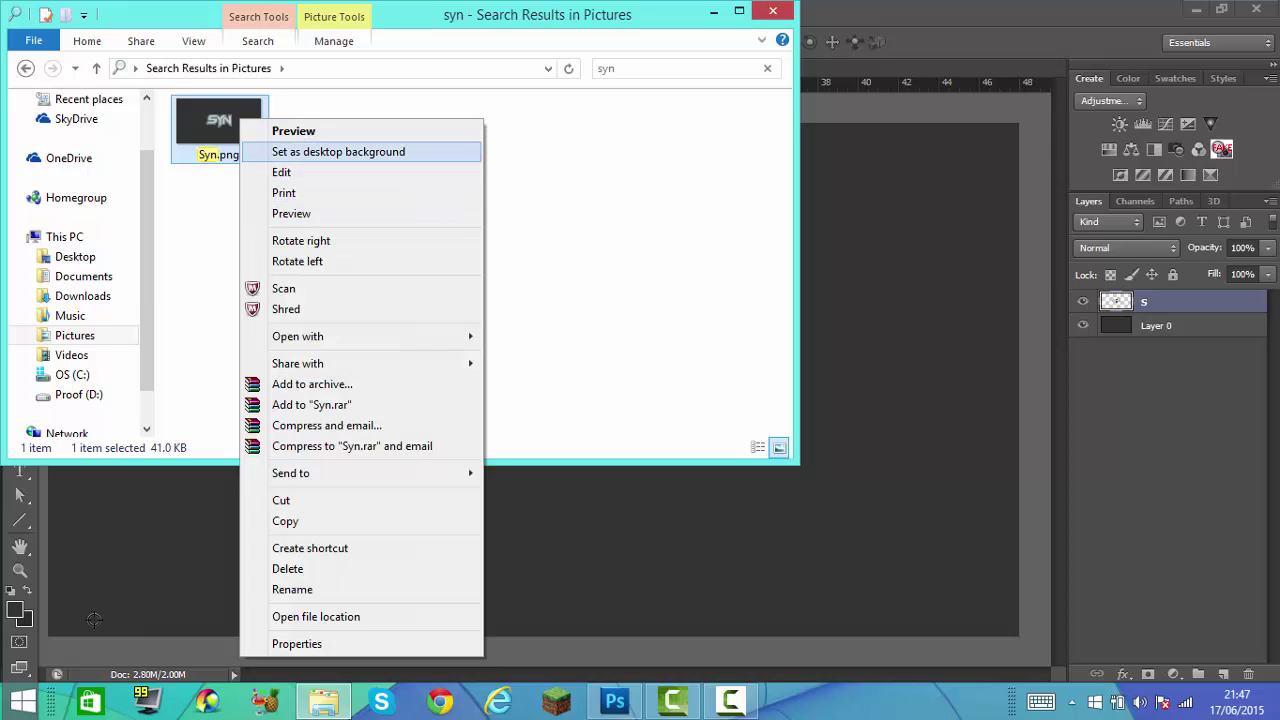
left_click(320, 151)
left_click(714, 11)
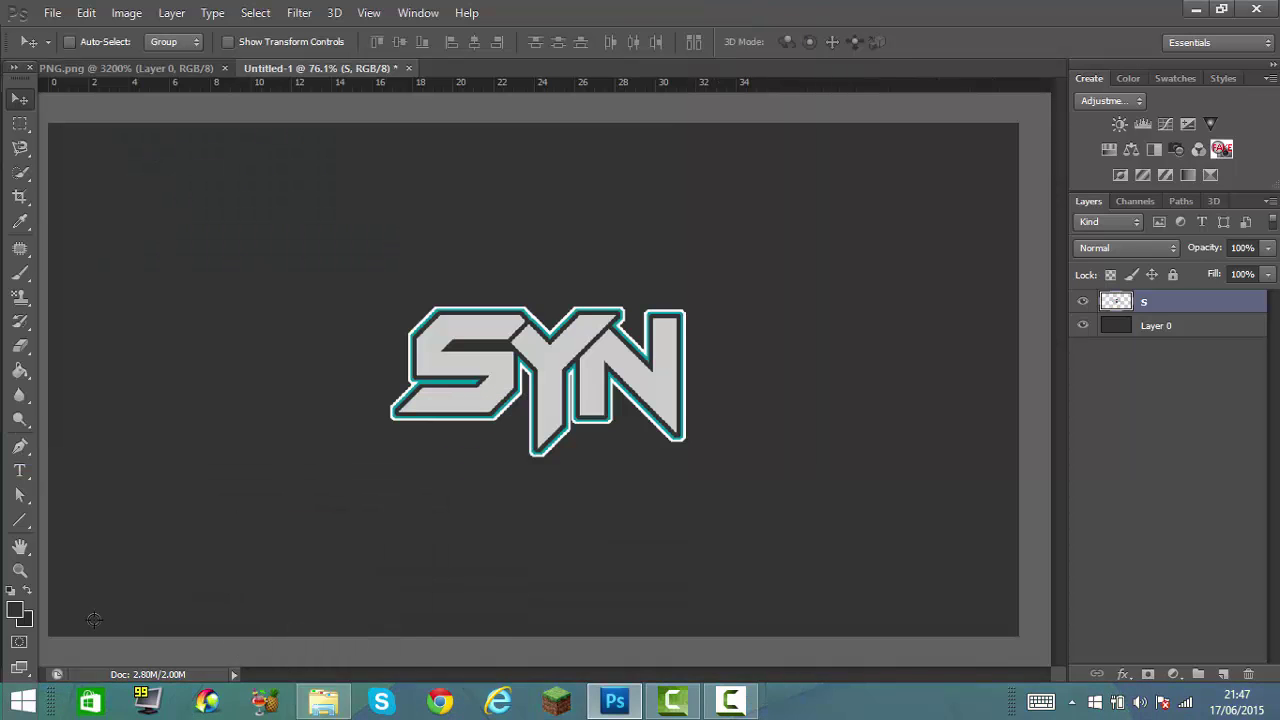
left_click(1196, 9)
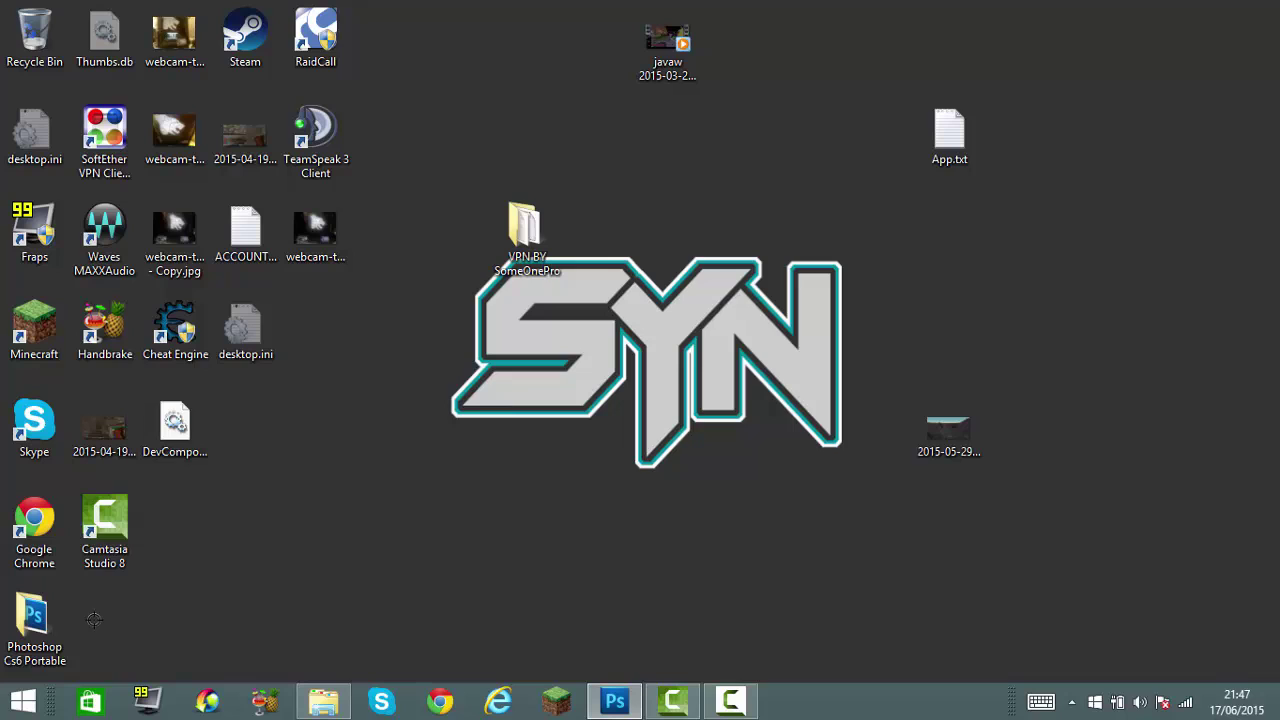
left_click_drag(426, 150, 976, 568)
left_click_drag(852, 457, 898, 505)
left_click_drag(796, 180, 716, 144)
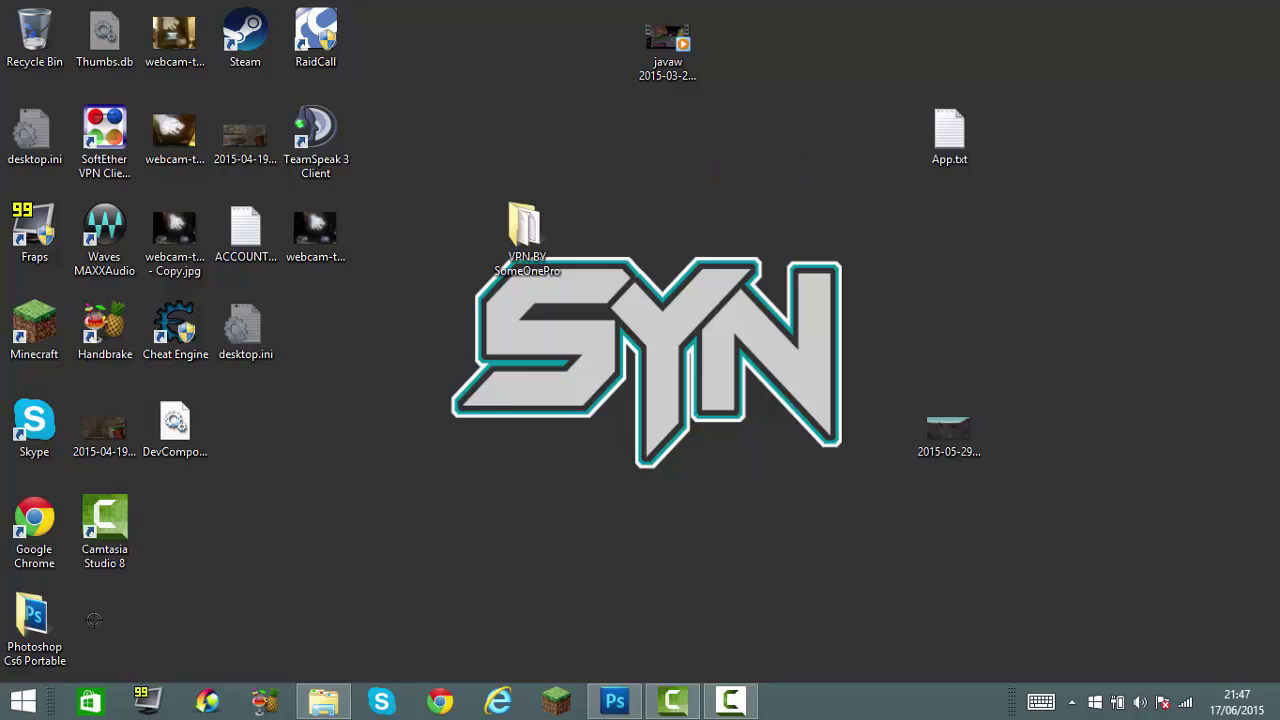
left_click_drag(912, 496, 411, 106)
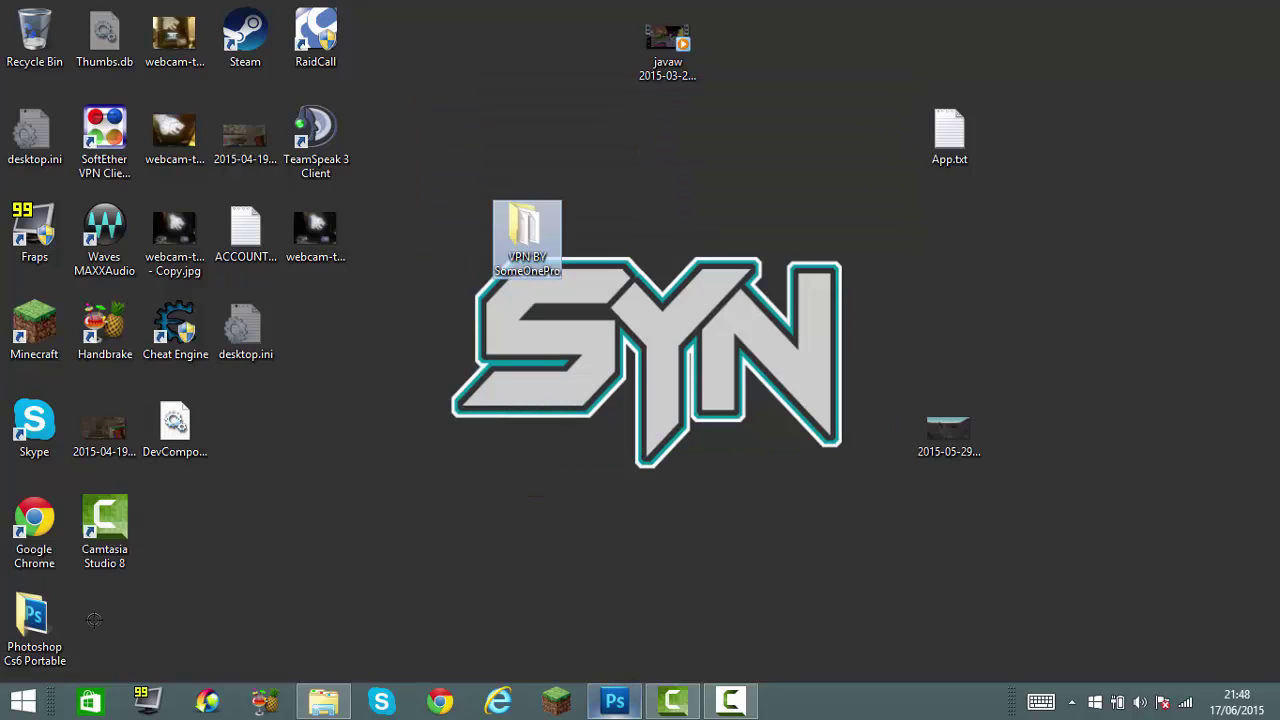
Clear the Pictures search in File Explorer and open ObzehLogoPNG.png in Windows Photo Viewer as a smaller, unmaximized window
left_click(615, 701)
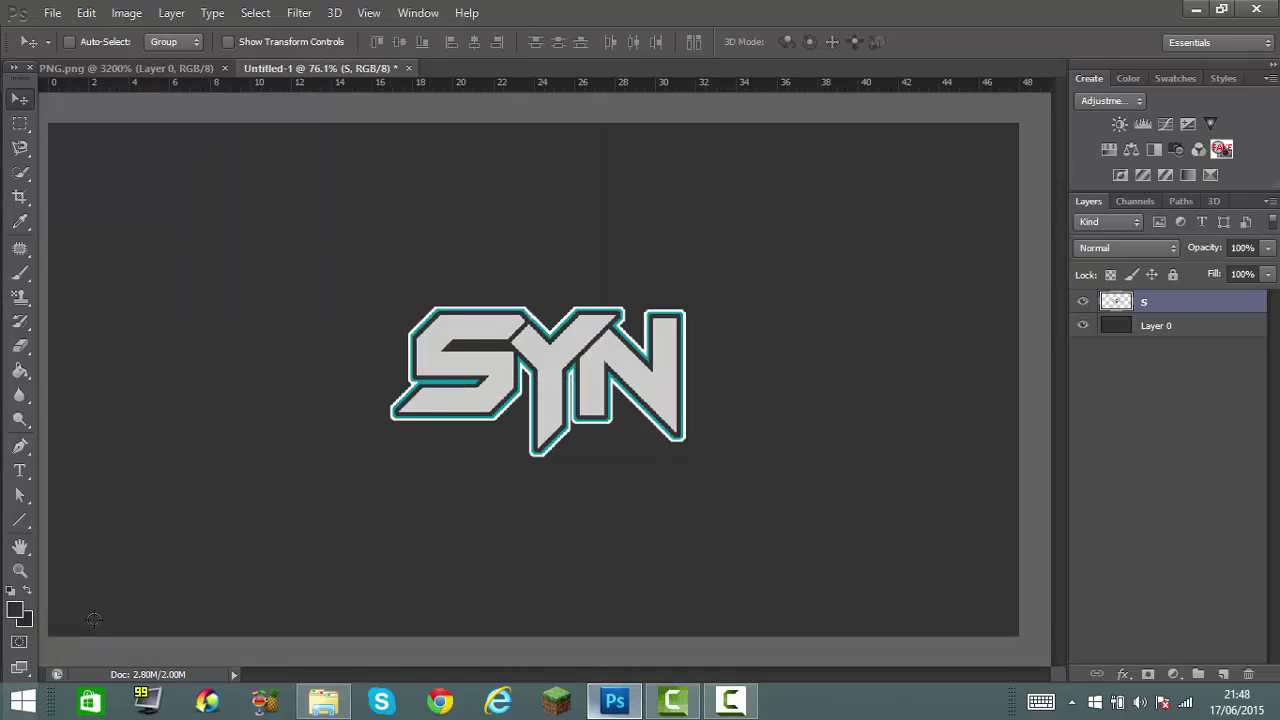
left_click(323, 701)
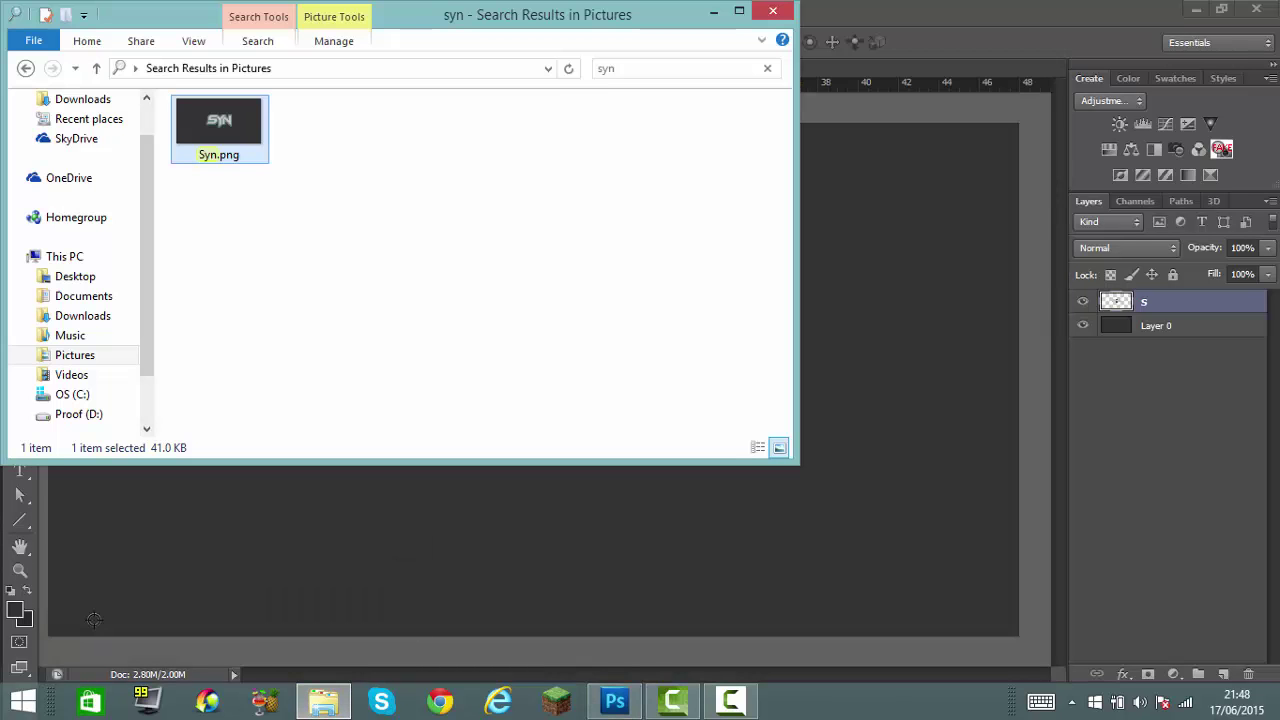
left_click(767, 68)
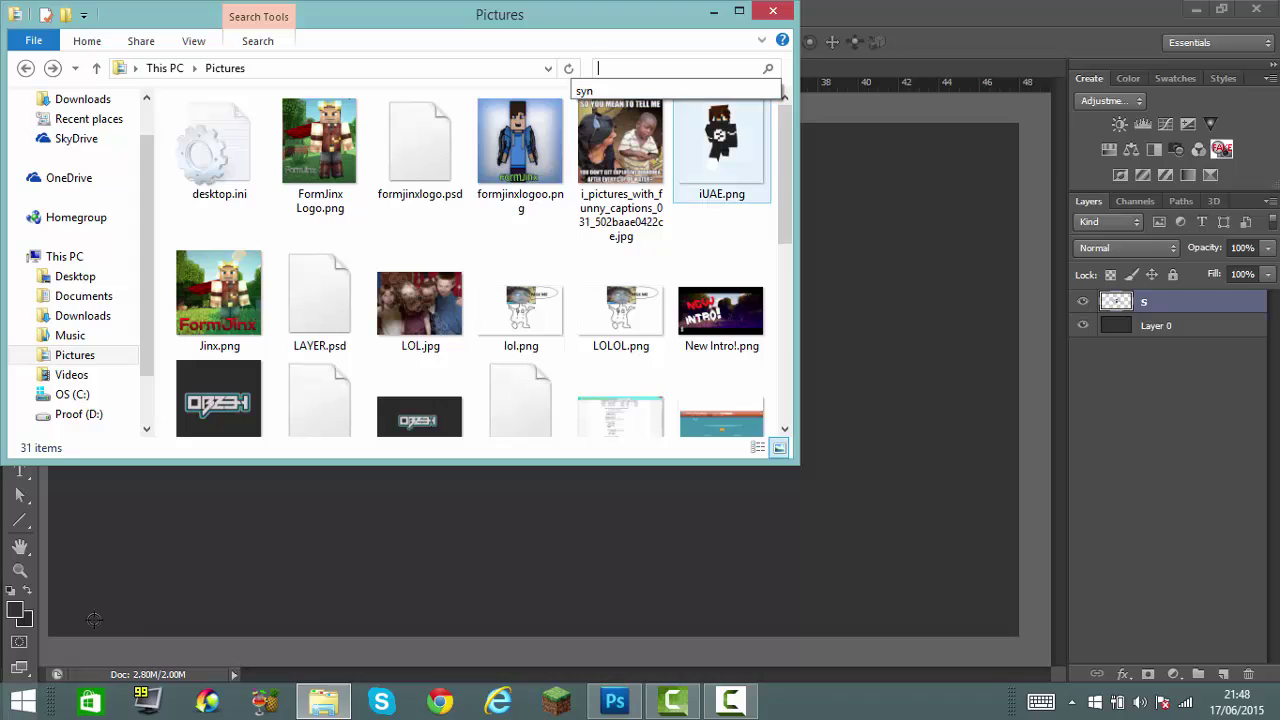
double_click(218, 400)
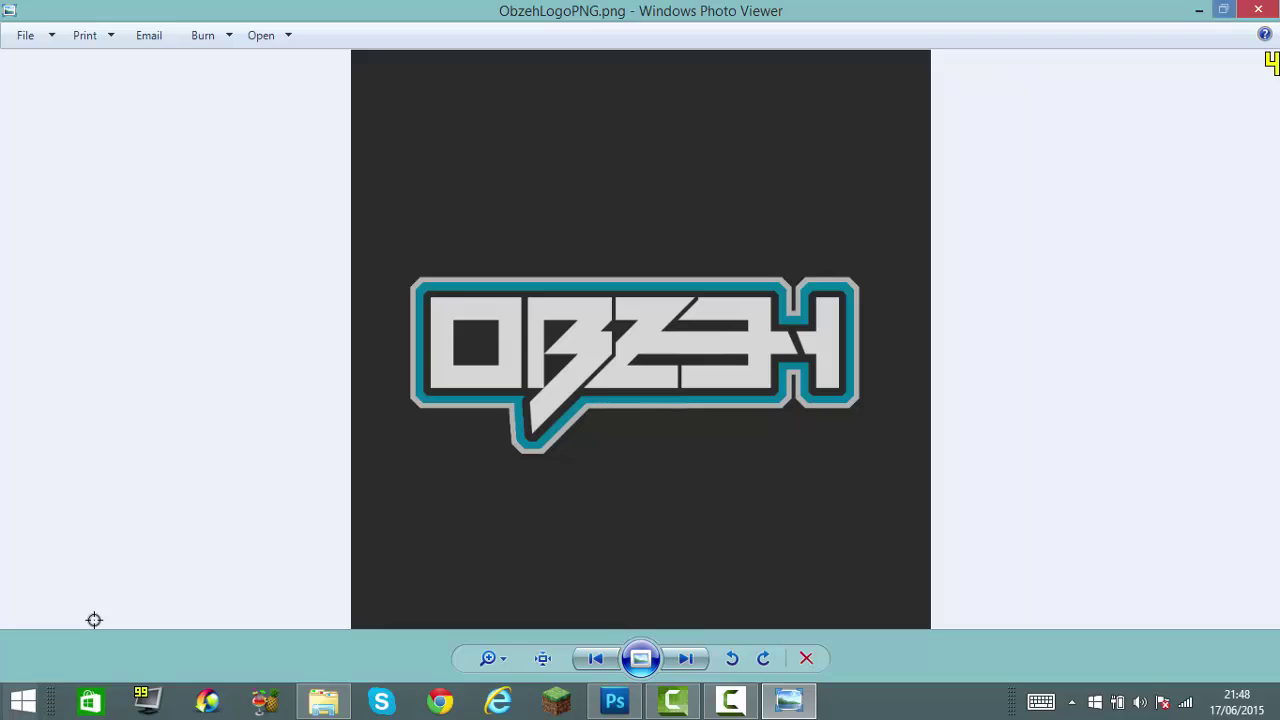
key("alt+F4")
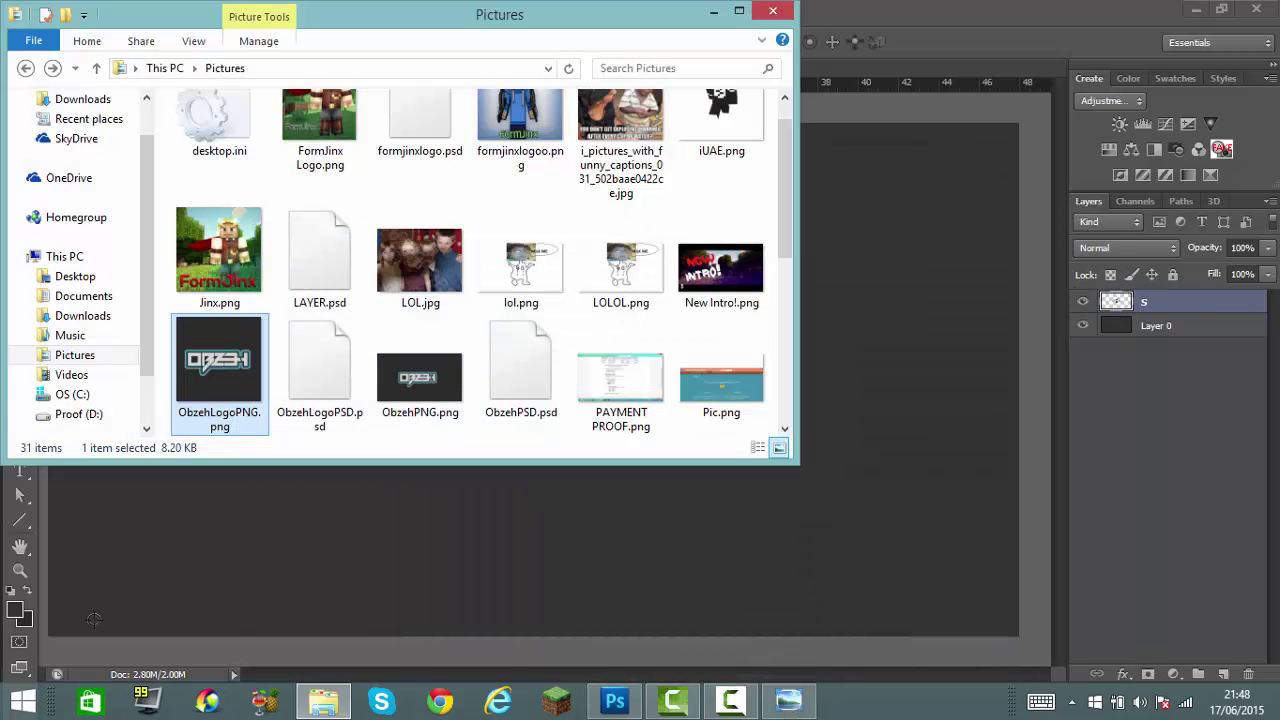
left_click(714, 11)
left_click(330, 704)
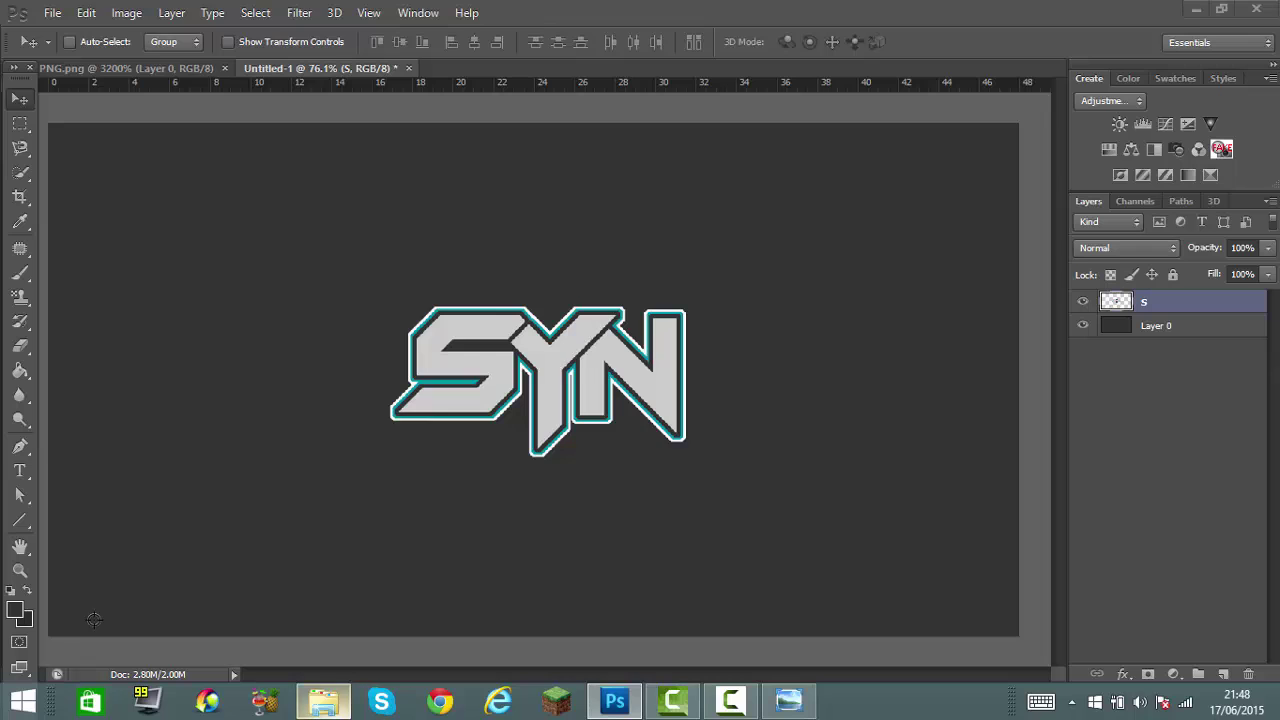
key("Return")
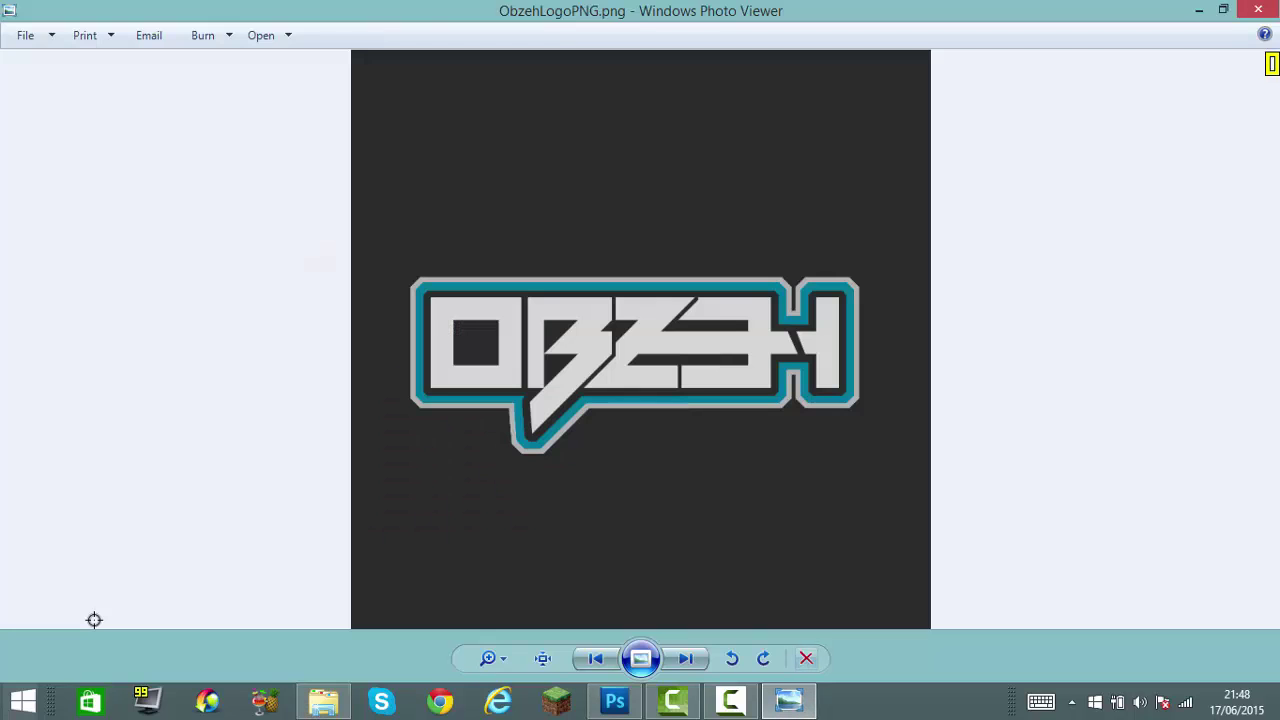
key("super+Down")
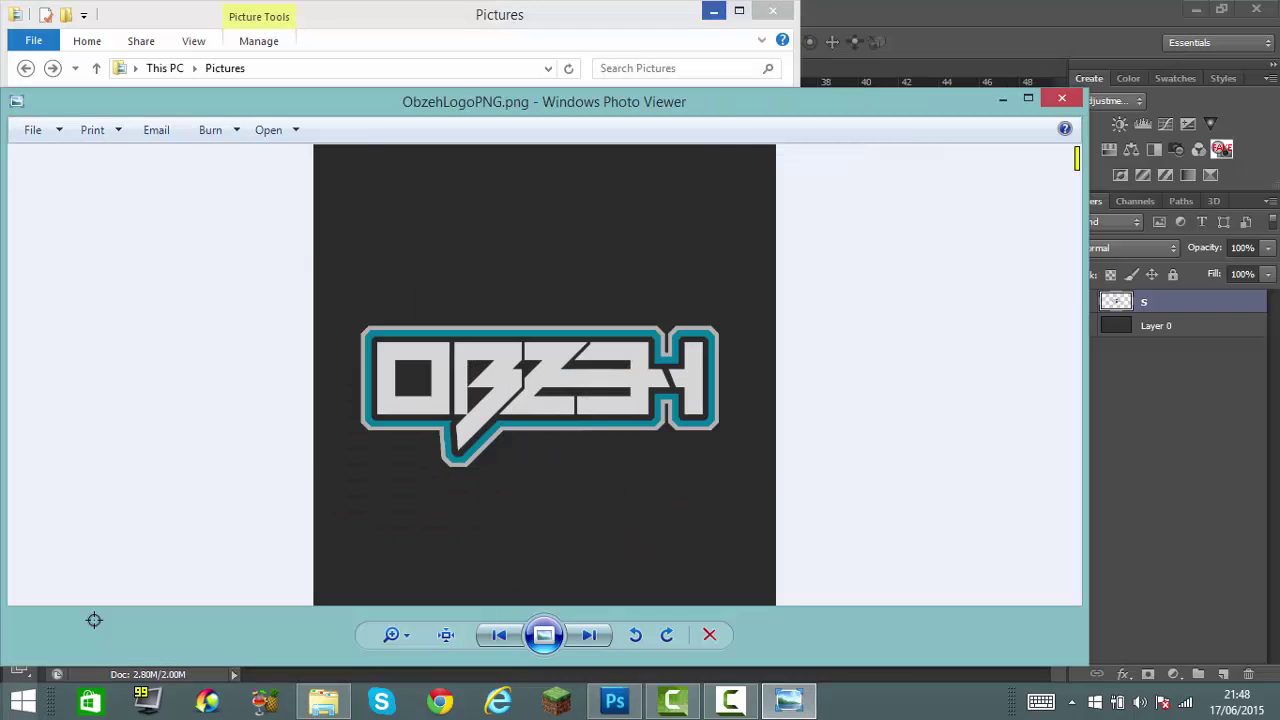
Shrink the photo viewer window and place it beside the SYN logo to compare the two designs
left_click(714, 11)
left_click_drag(714, 101, 807, 47)
left_click_drag(97, 36, 627, 210)
left_click_drag(903, 221, 980, 173)
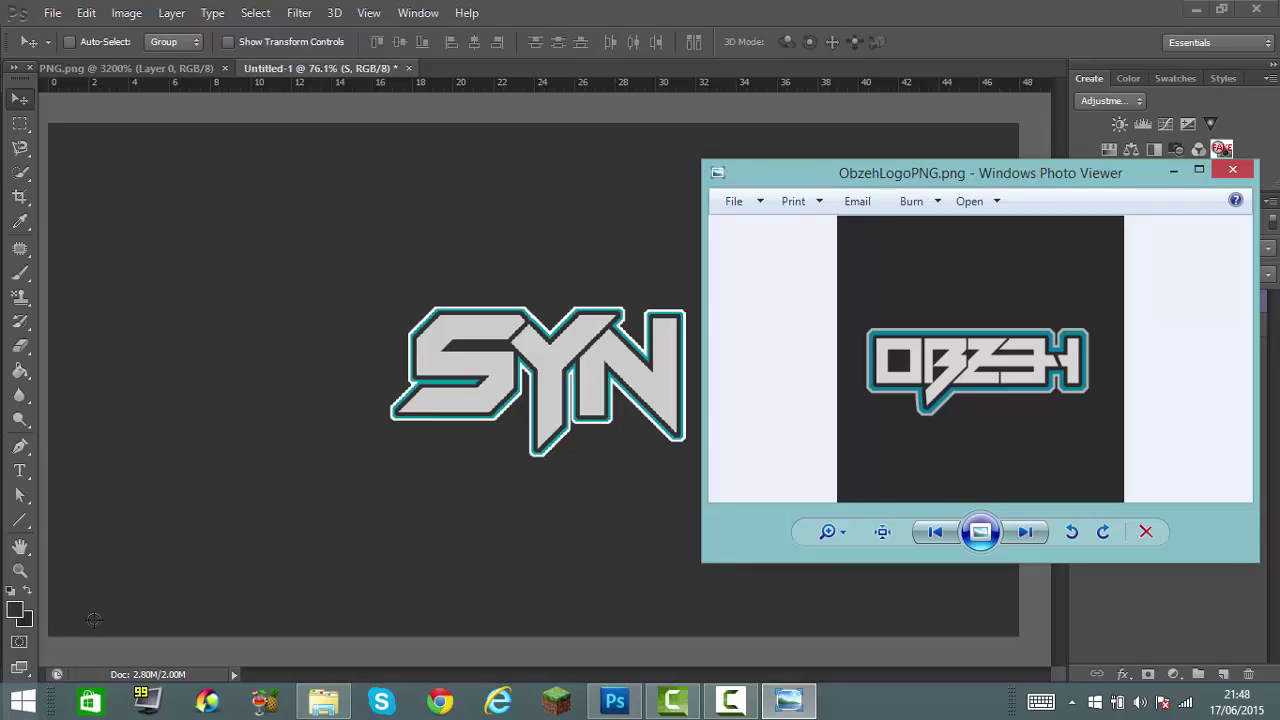
left_click(255, 12)
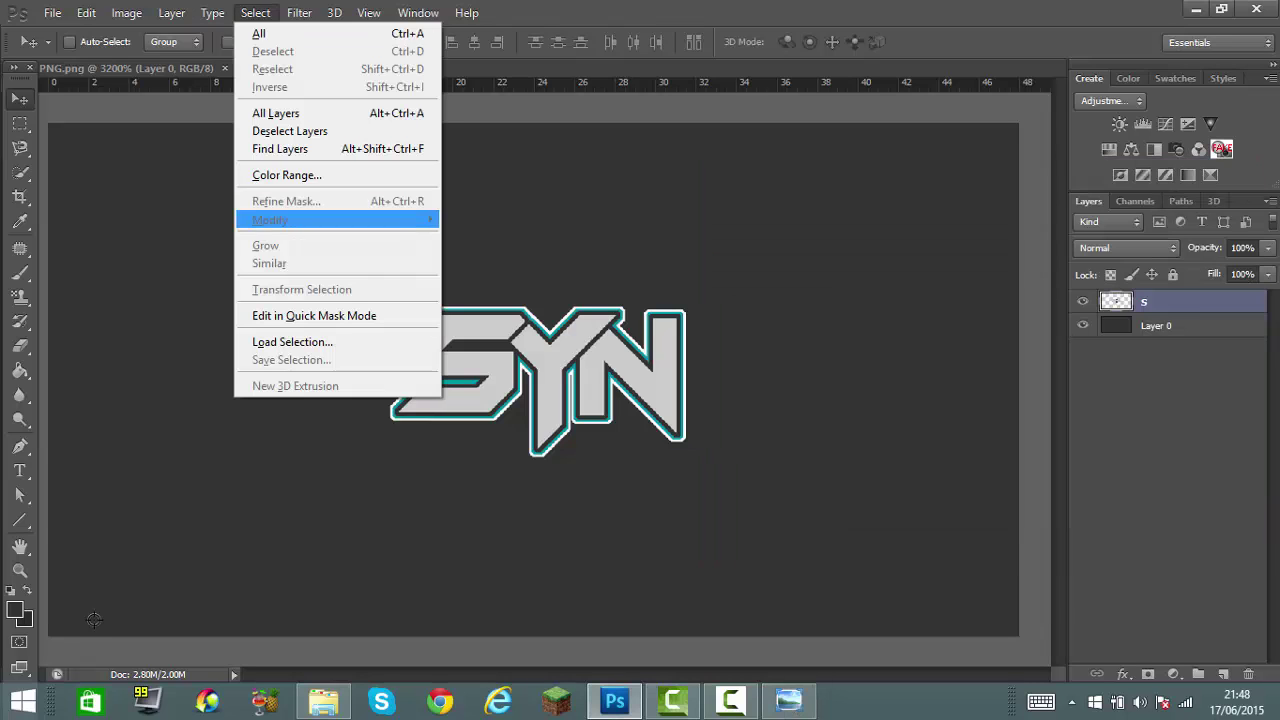
left_click(255, 12)
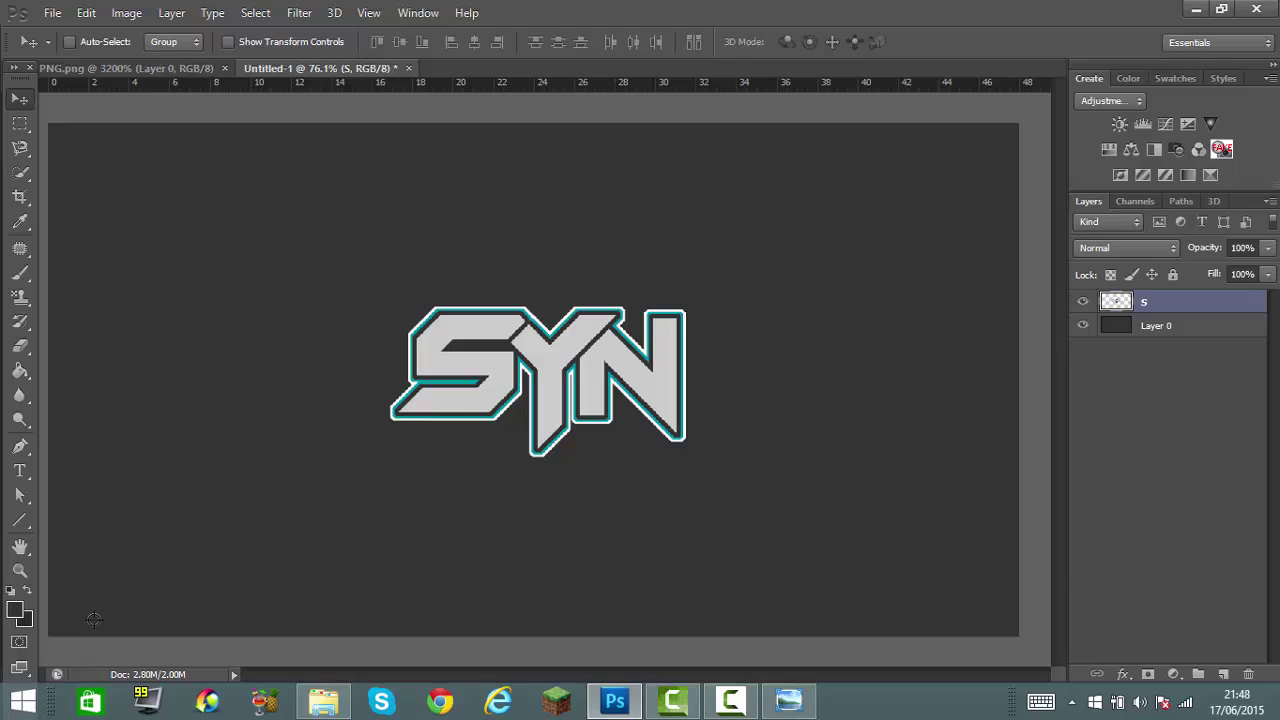
key("alt+Tab")
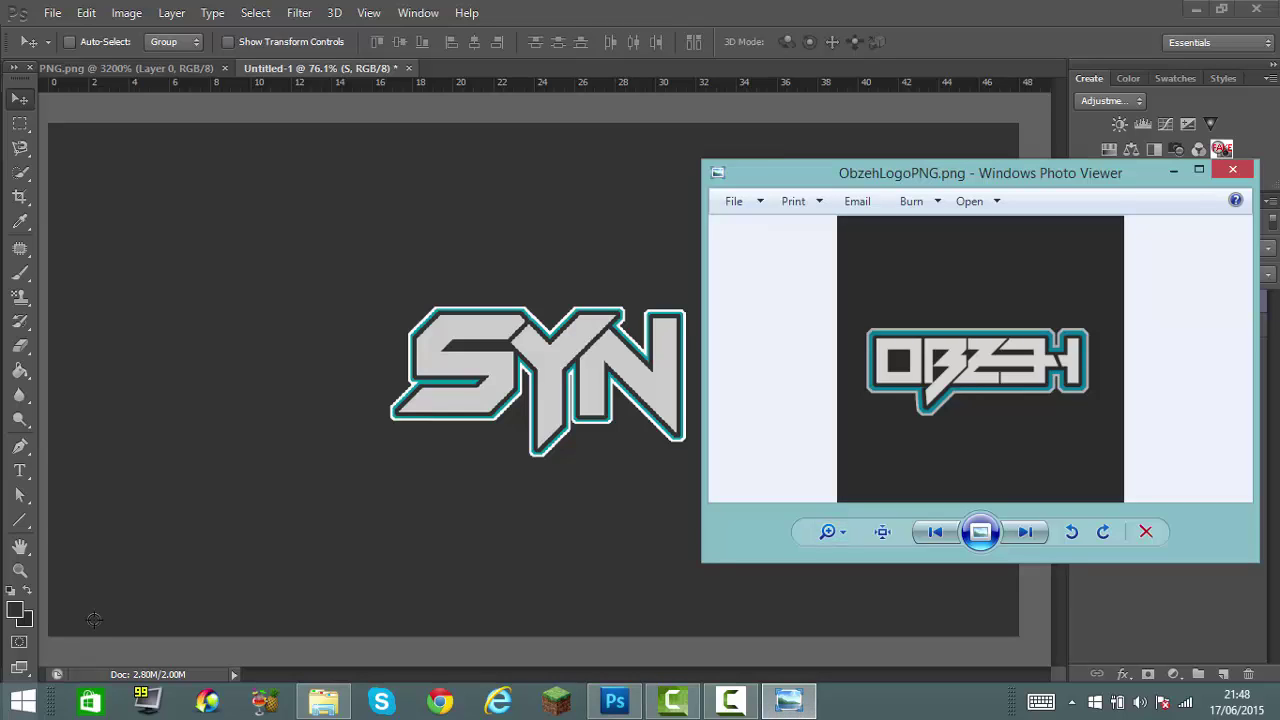
key("alt+Tab")
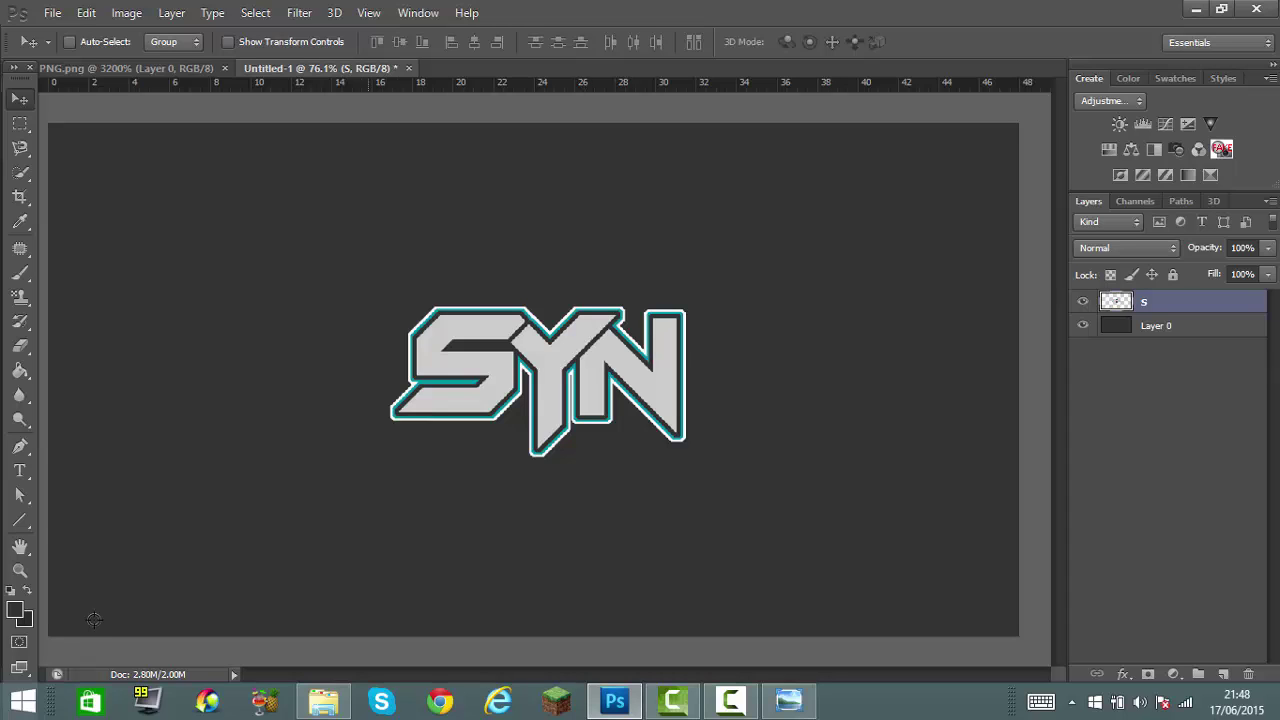
left_click_drag(374, 291, 406, 306)
key("ctrl+s")
key("Escape")
key("ctrl+z")
left_click(731, 701)
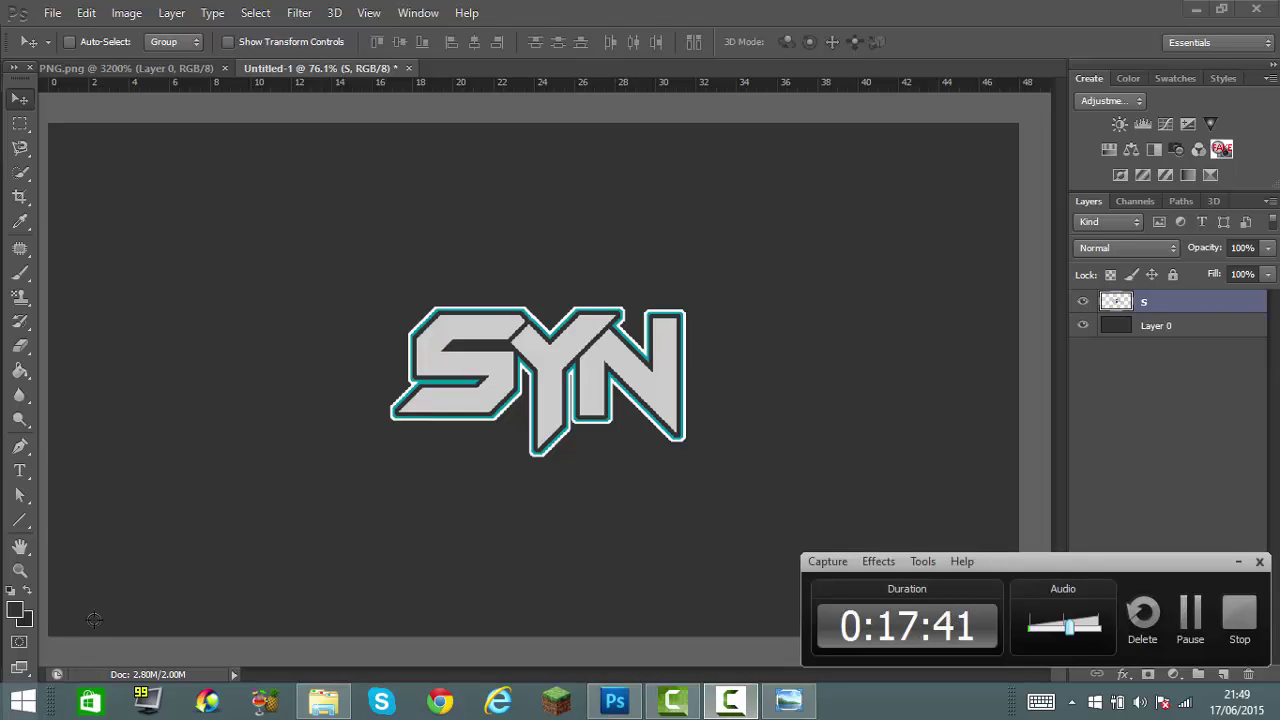